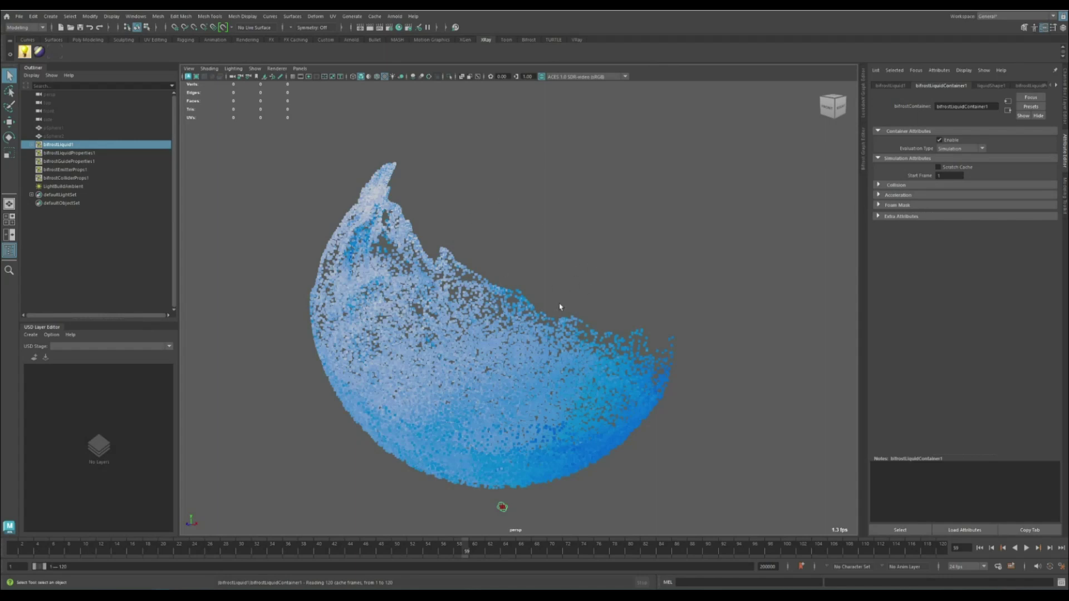
- Scrub the timeline to review the liquid particle simulation at different frames
left_click(582, 254)
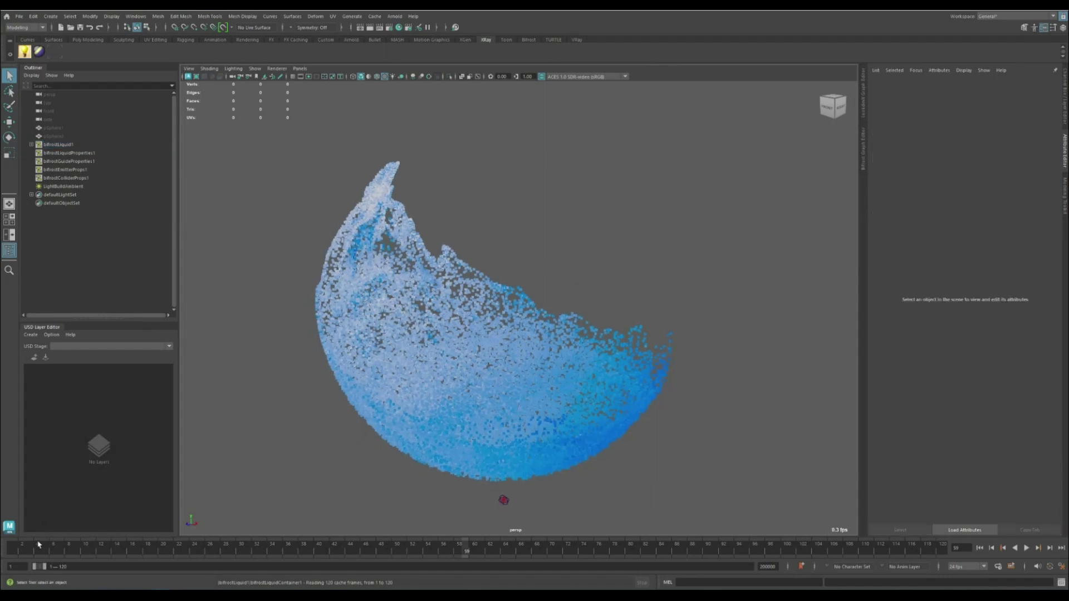
left_click_drag(38, 545, 849, 548)
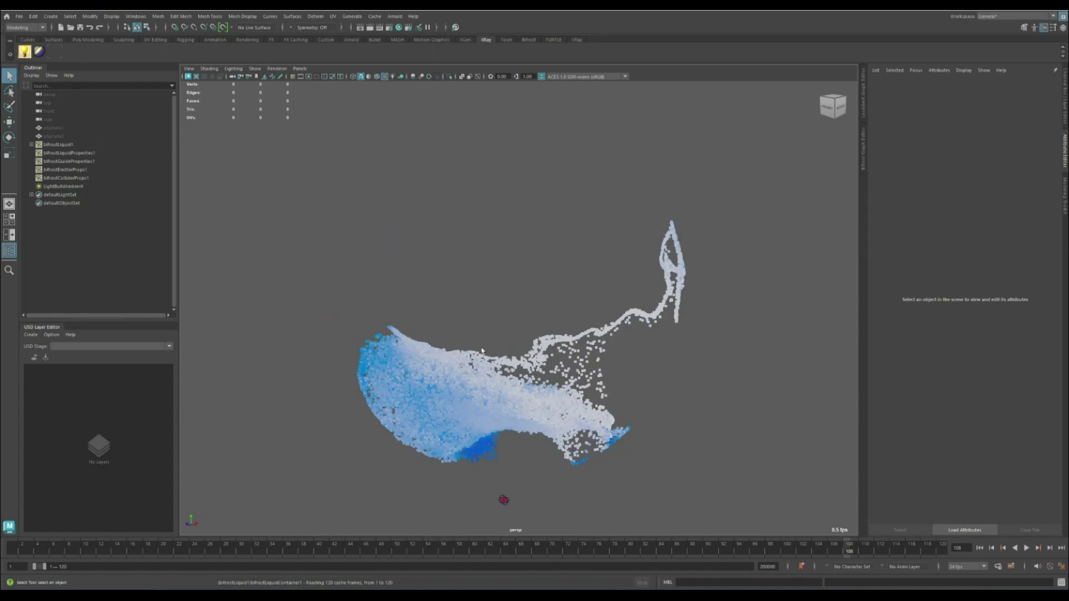
left_click_drag(848, 552, 482, 512)
- Turn off the particle display of bifrostLiquid1's liquid shape and enable Bifrost Meshing for it
left_click(58, 145)
left_click(991, 85)
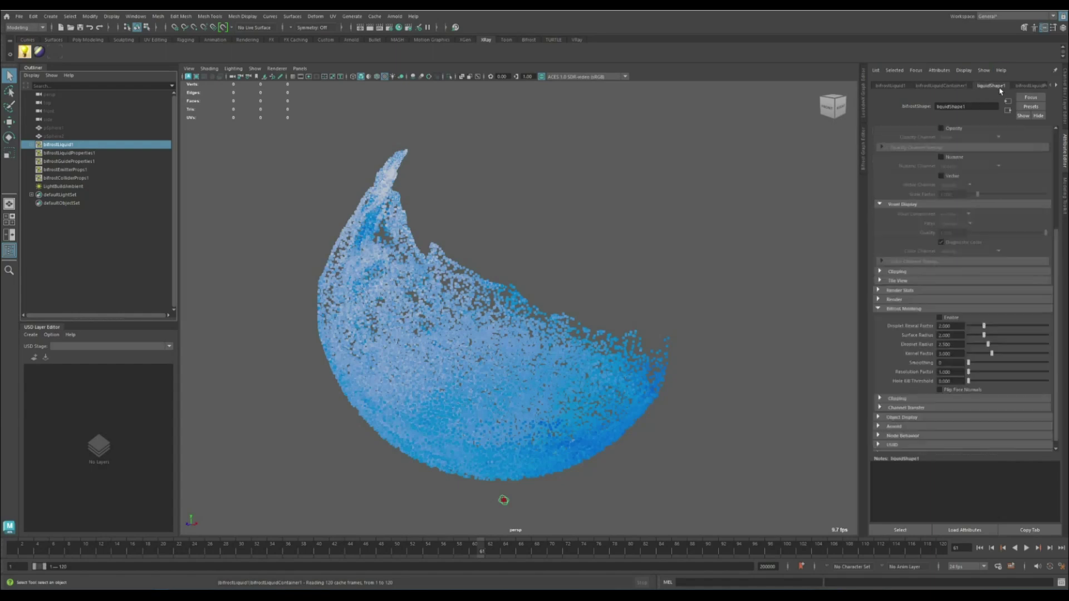
left_click(954, 150)
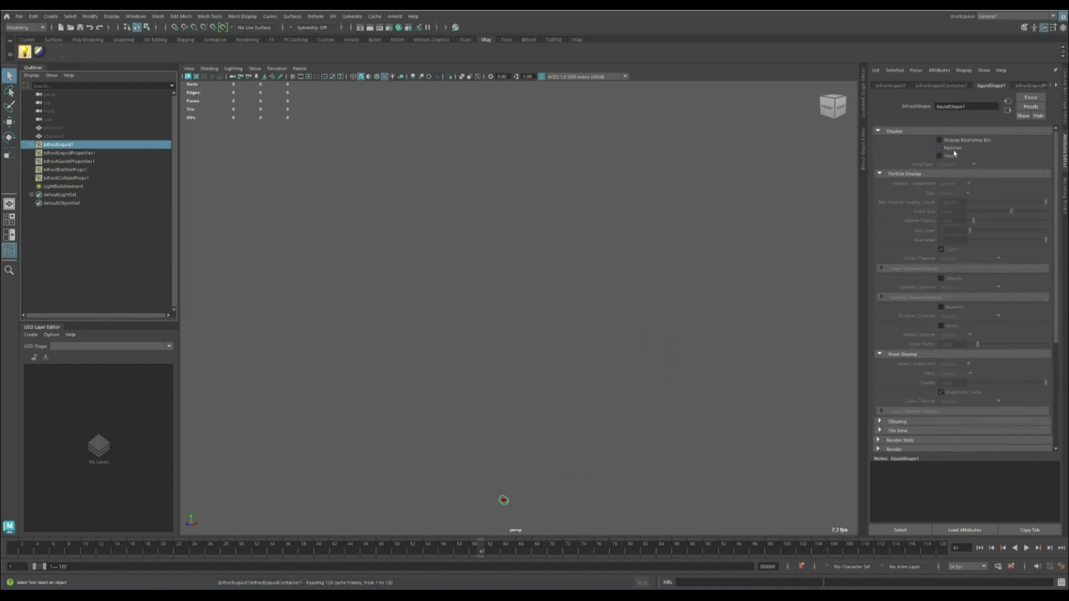
scroll(954, 284, "down", 3)
left_click(942, 311)
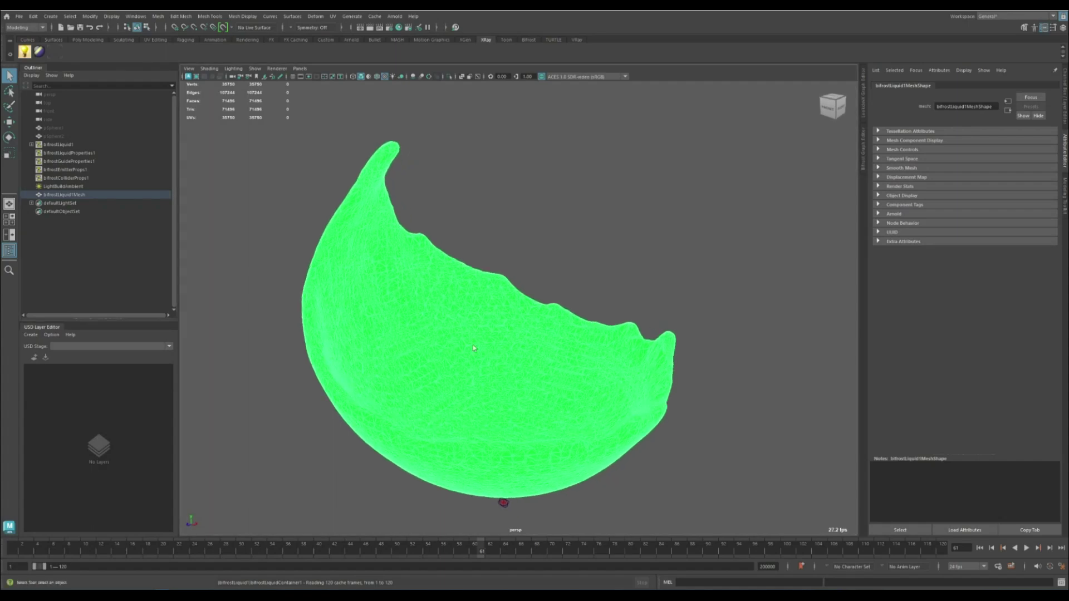
- Inspect the generated liquid mesh in the viewport, both selected and unselected, looking into its hollow interior
left_click(545, 295)
left_click(477, 365)
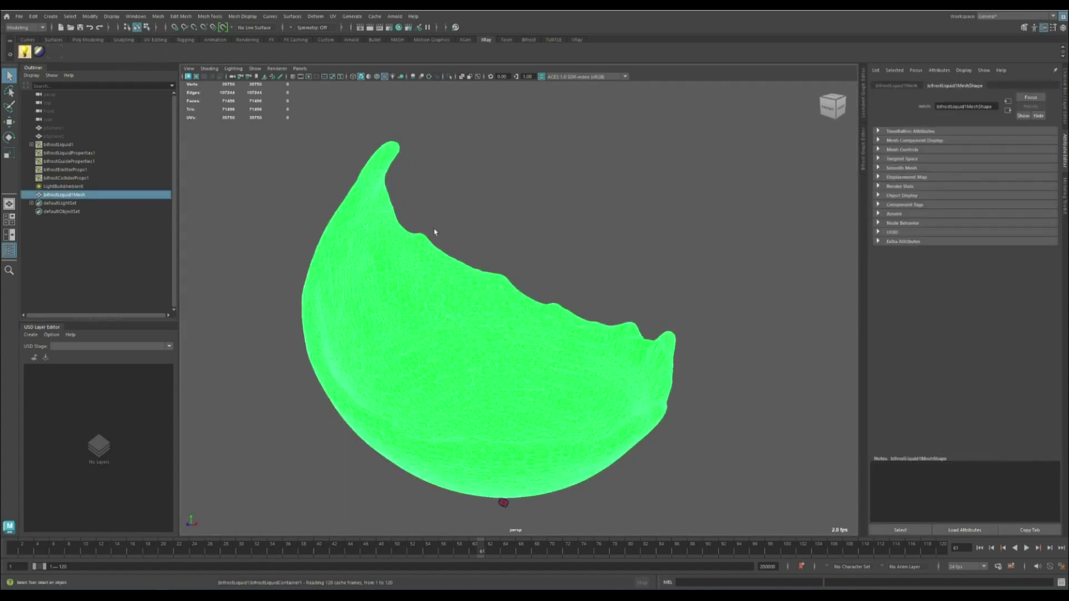
left_click(436, 227)
left_click(429, 352)
right_click_drag(404, 218, 524, 435)
left_click_drag(493, 433, 504, 471, "alt")
- Refine the liquid's Bifrost Meshing with maximum smoothing, a droplet radius of about 3.48, a kernel factor of about 2.74 and a smaller surface radius
left_click(82, 145)
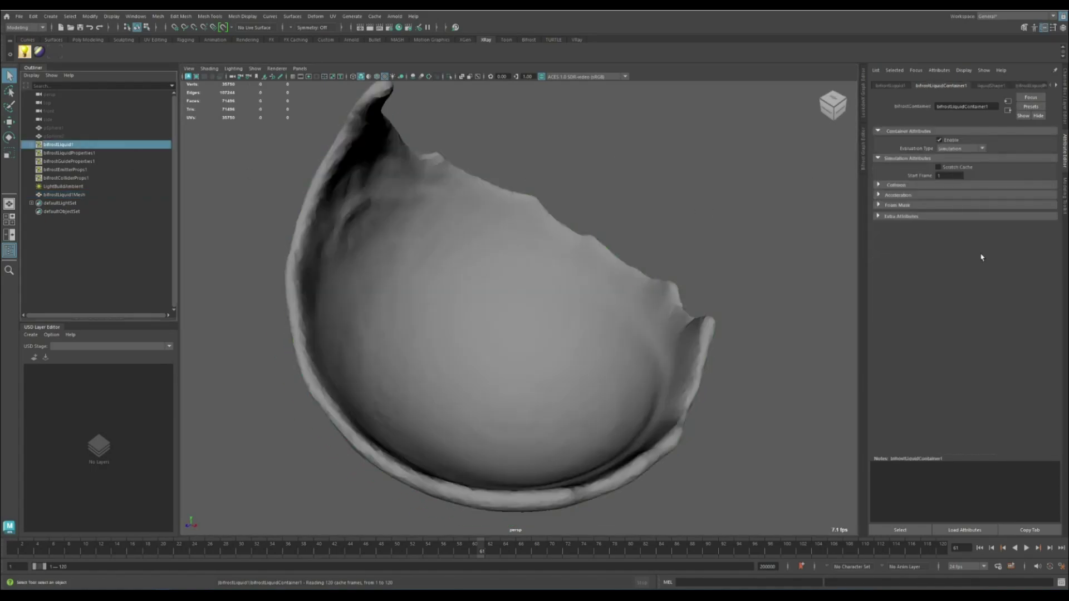
left_click(992, 86)
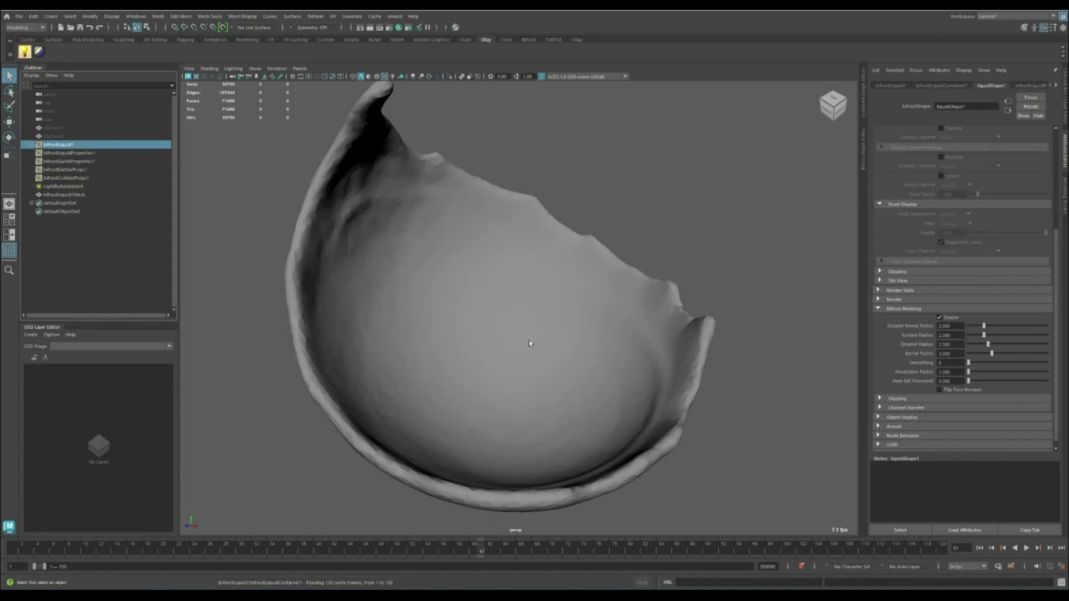
left_click(1050, 367)
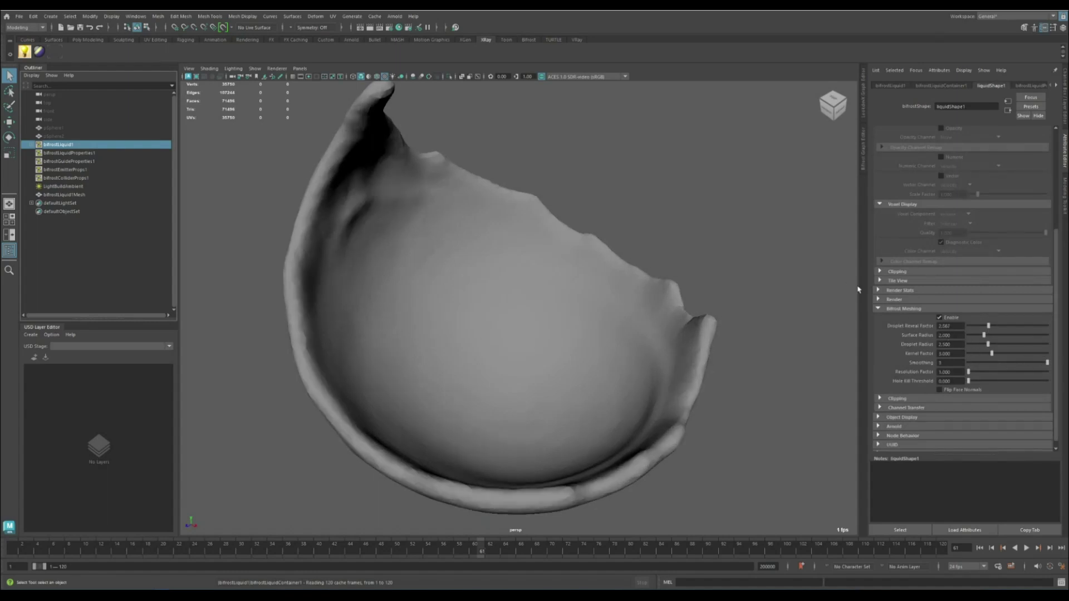
left_click_drag(986, 335, 1010, 355)
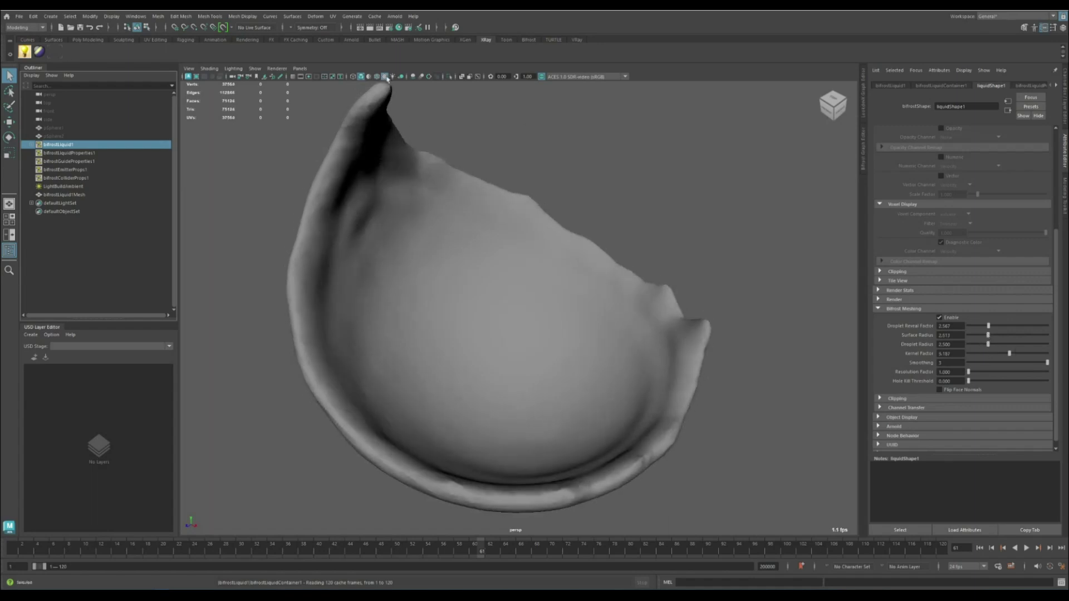
left_click(377, 76)
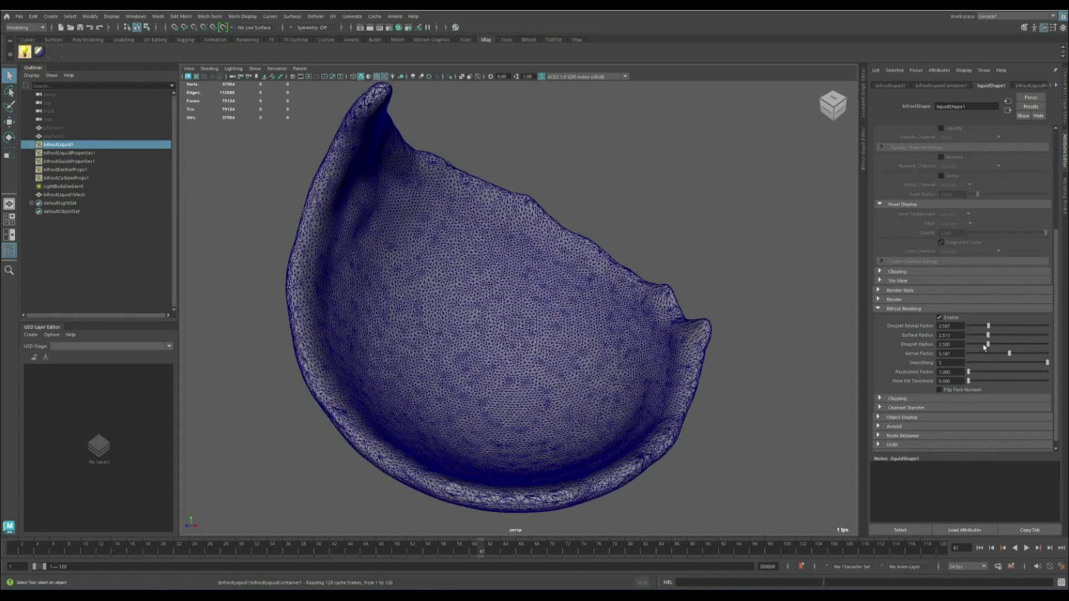
left_click_drag(984, 347, 985, 347)
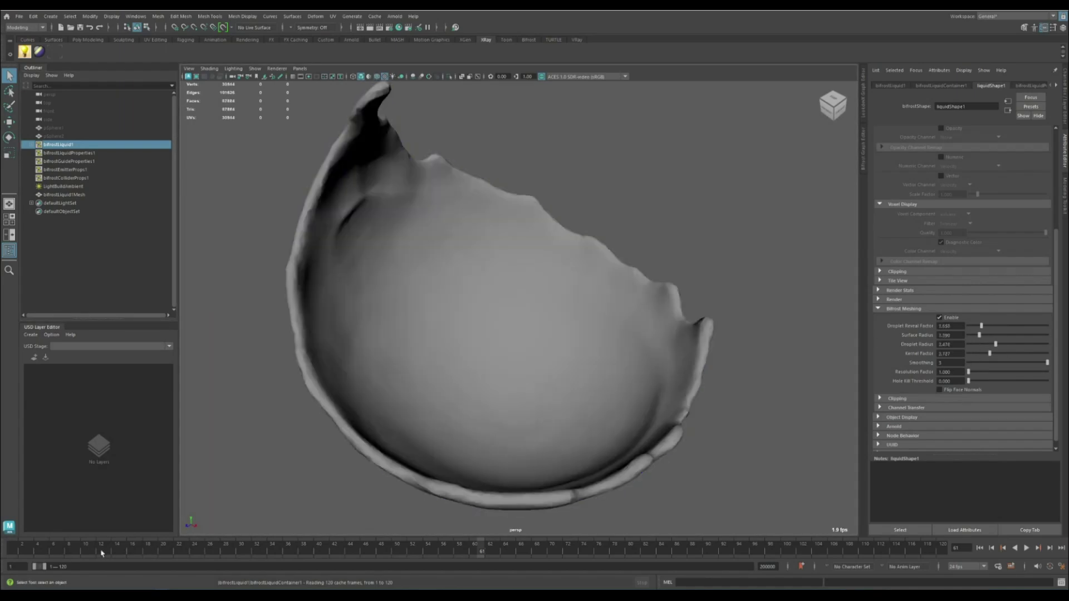
- Scrub through the simulation up to about frame 58 and examine the smoothed mesh from several angles
left_click_drag(100, 550, 350, 555)
left_click_drag(504, 449, 560, 449, "alt")
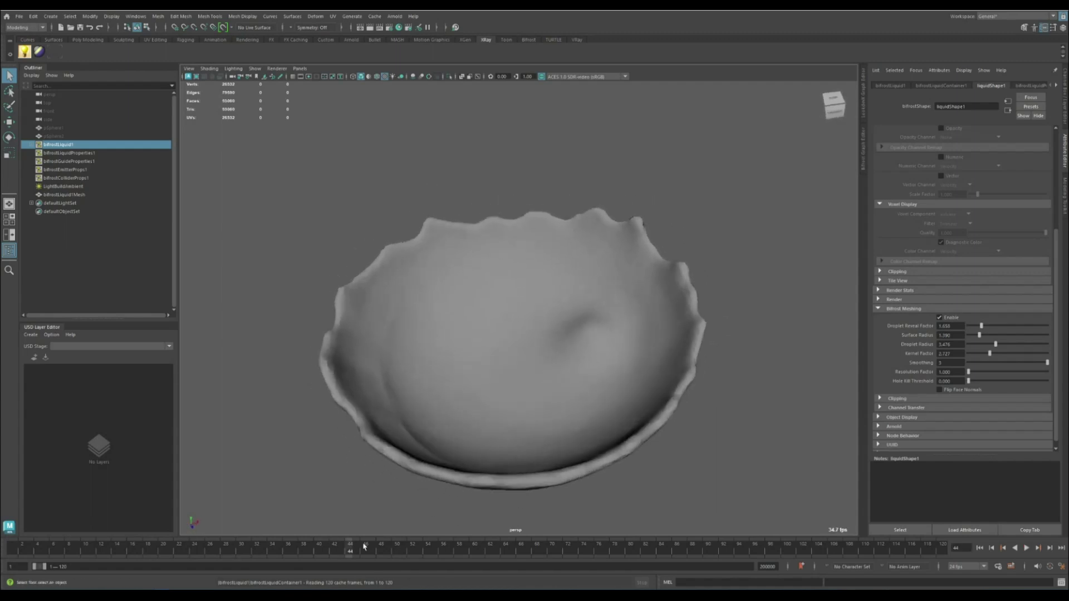
left_click_drag(416, 556, 460, 552)
left_click_drag(504, 495, 536, 454, "alt")
scroll(572, 346, "up", 2)
mouse_move(572, 346)
left_mouse_down("alt")
mouse_move(573, 363)
mouse_move(556, 353)
left_mouse_up("alt")
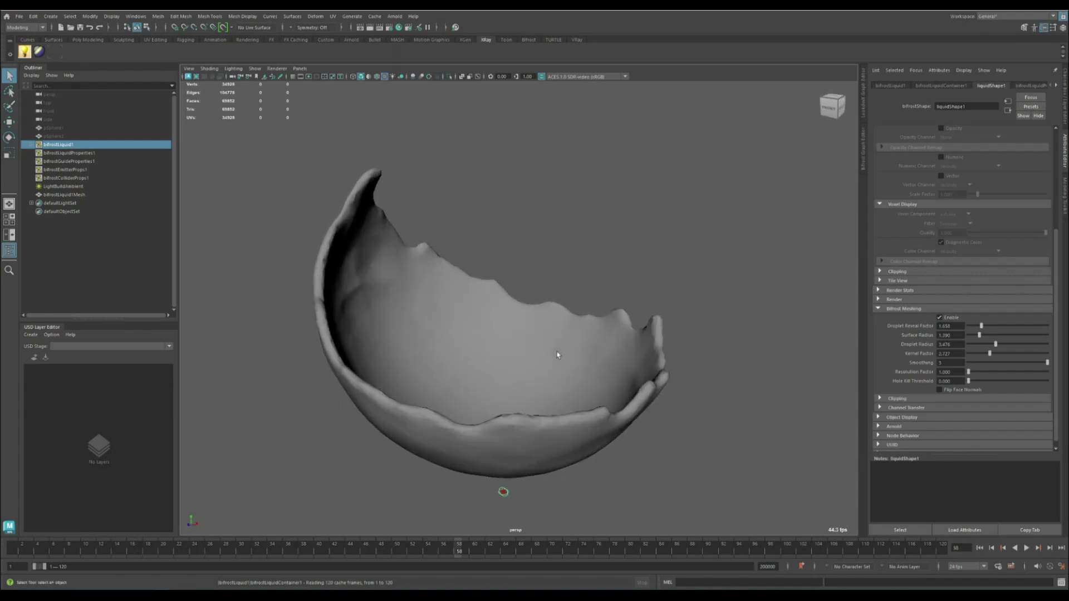
- Select the liquid mesh, check its UVs and UV sets in the UV Editor, and close the editor
left_click(511, 315)
left_click(89, 39)
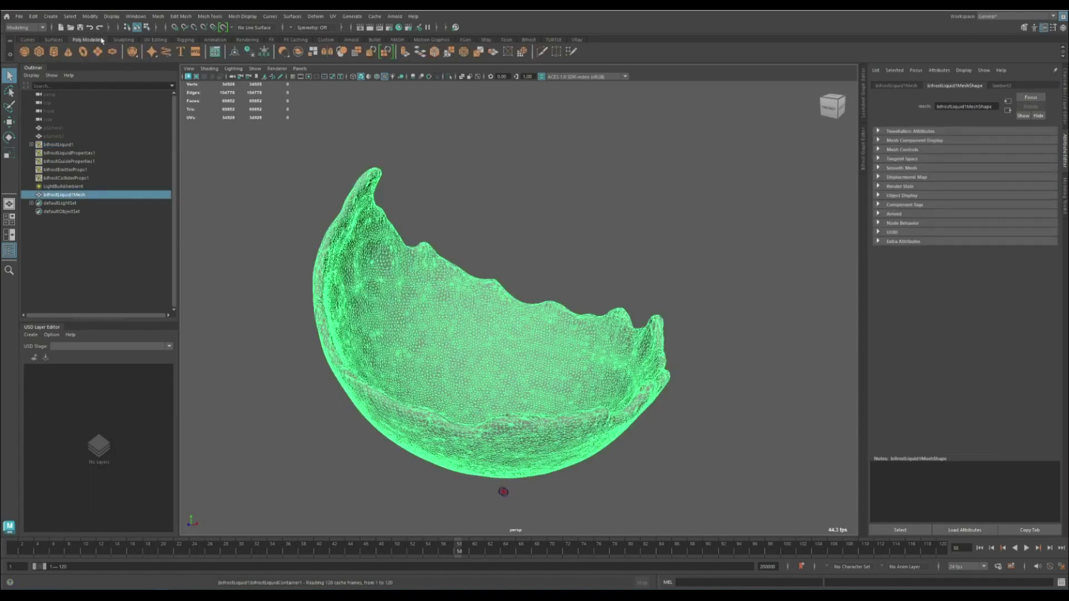
left_click(154, 39)
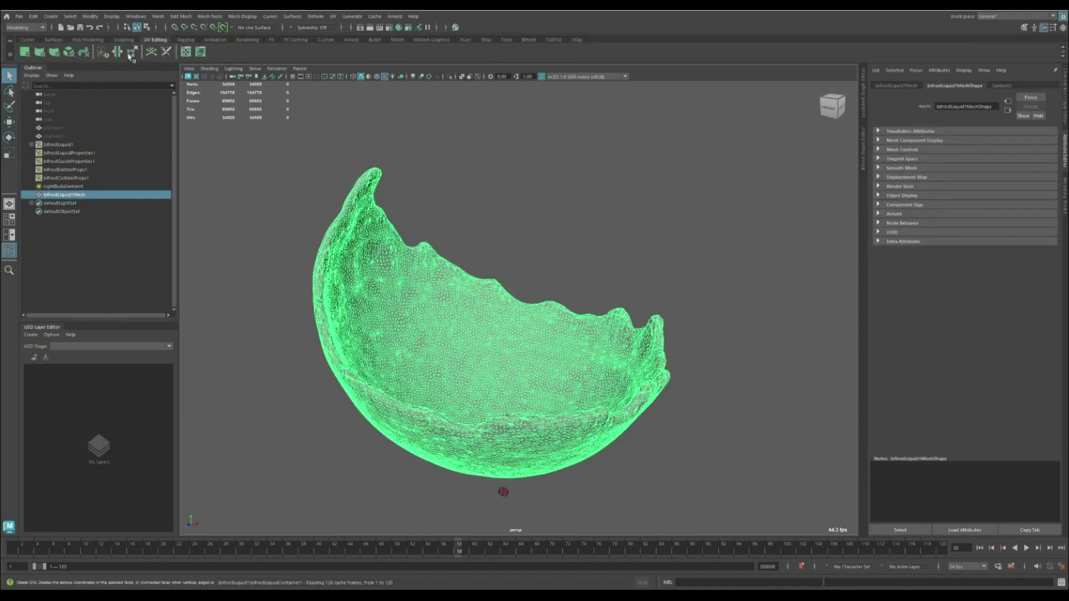
left_click(186, 51)
left_click(382, 112)
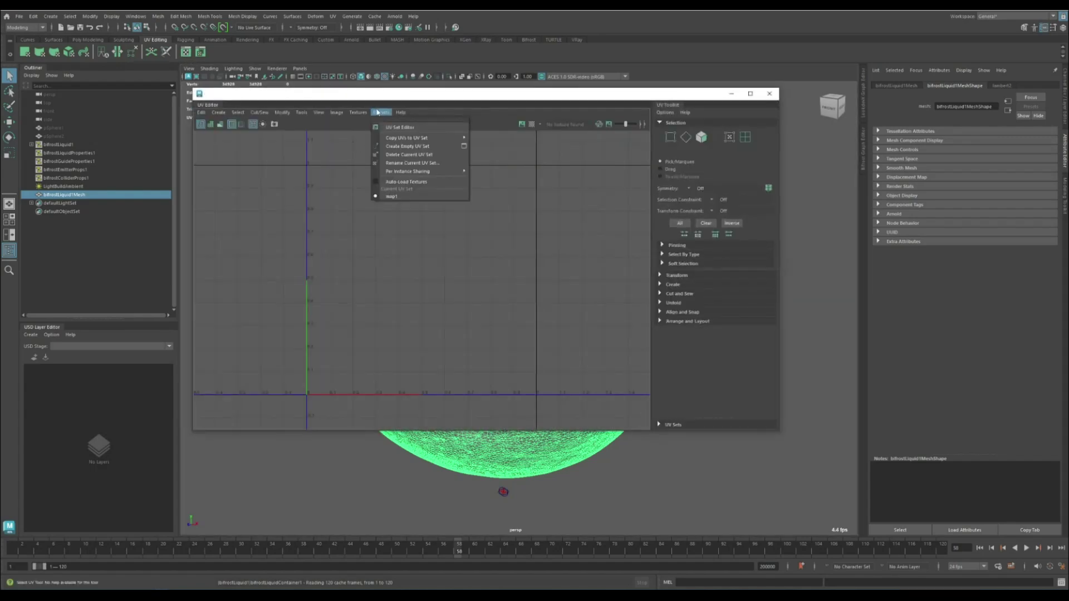
left_click(378, 113)
left_click(769, 94)
- Go to frame 56 and generate automatic lightmap UVs for the selected liquid mesh with the Build Lights tool
scroll(698, 313, "up", 3)
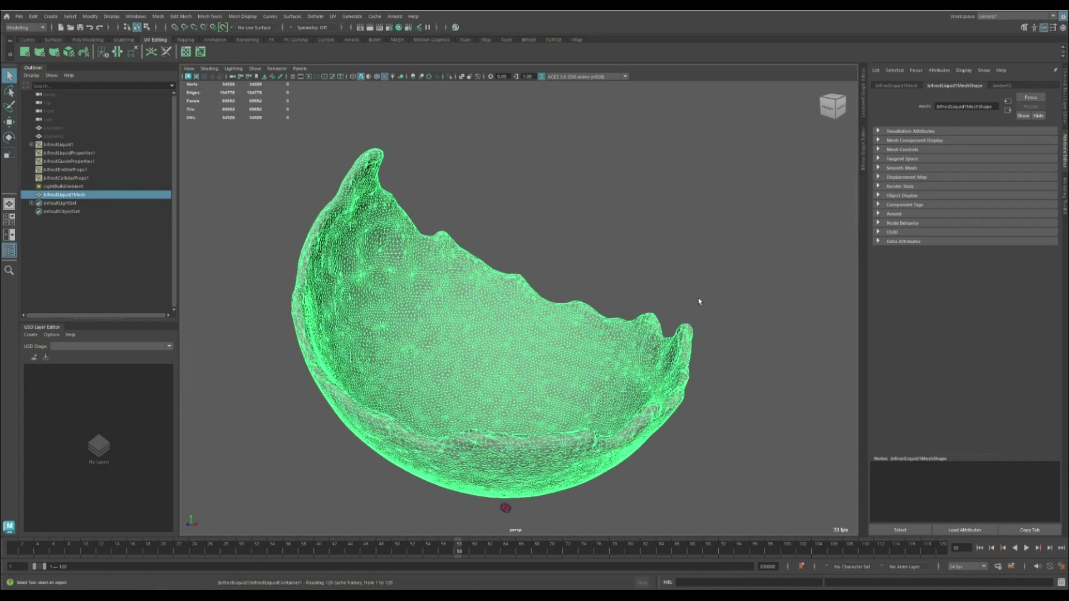
left_click(693, 280)
left_click(464, 252)
mouse_move(450, 553)
left_mouse_down()
mouse_move(376, 550)
mouse_move(523, 547)
mouse_move(444, 544)
left_mouse_up()
left_click_drag(474, 364, 476, 324, "alt")
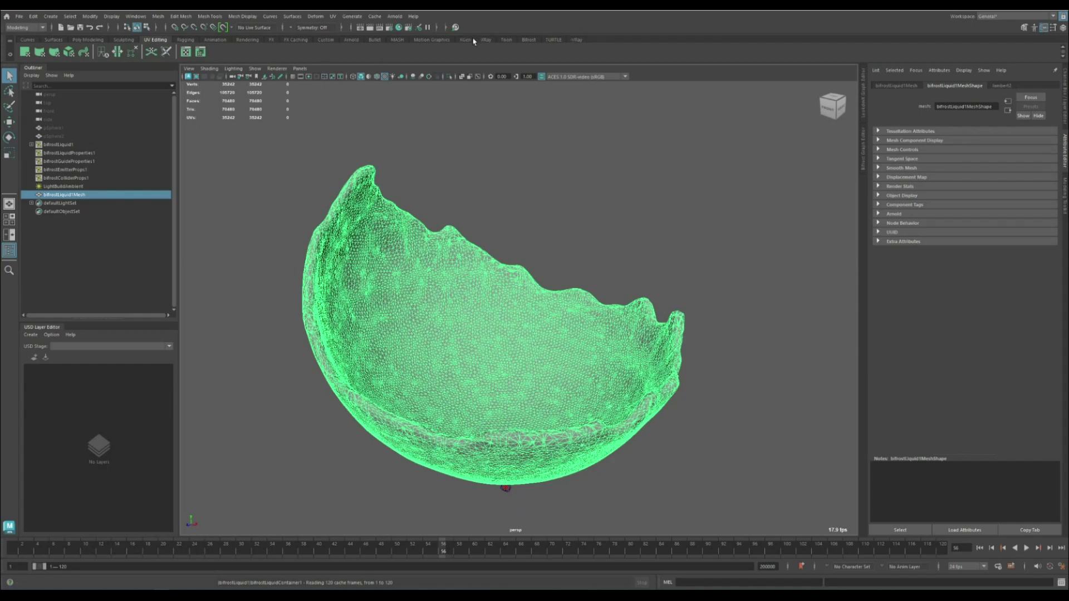
left_click(486, 40)
left_click(25, 51)
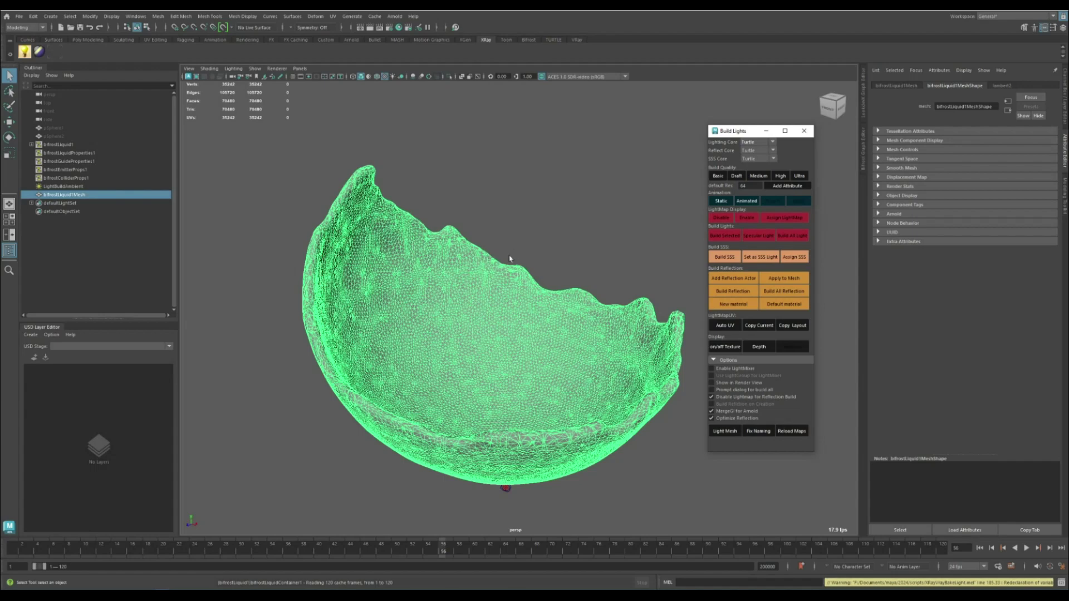
left_click_drag(509, 256, 501, 280, "alt")
left_click(724, 332)
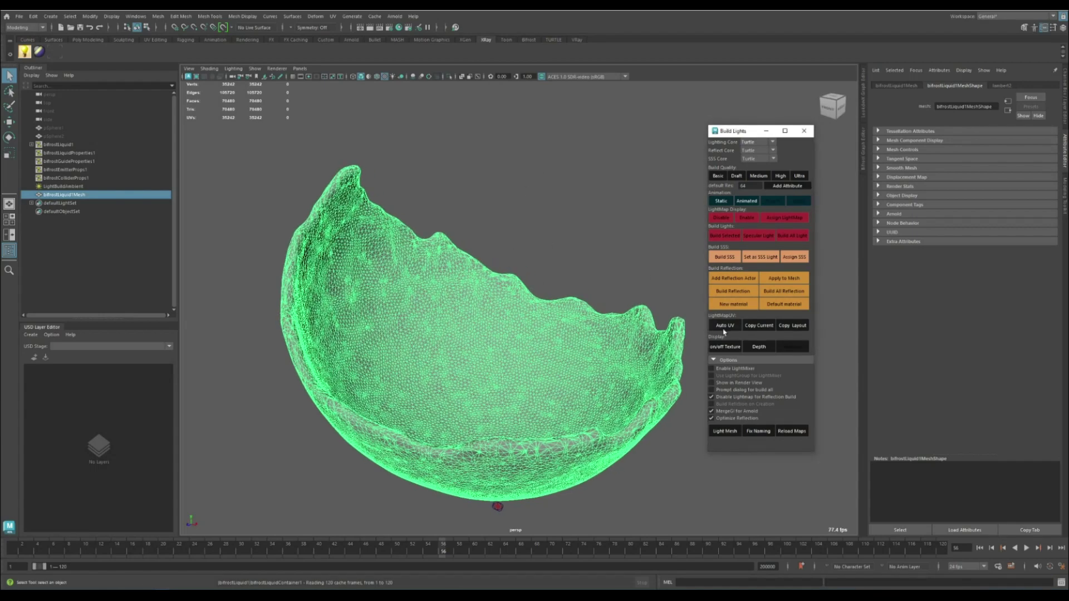
left_click(724, 327)
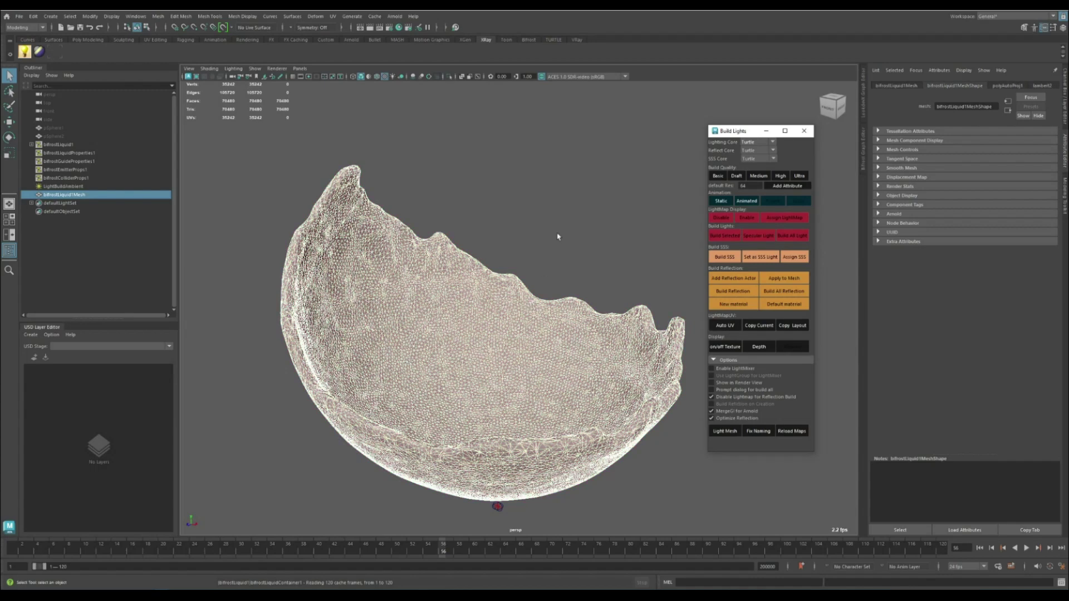
- Open the UV Editor for the liquid mesh and switch to the newly generated UV set
left_click(1002, 87)
left_click(156, 39)
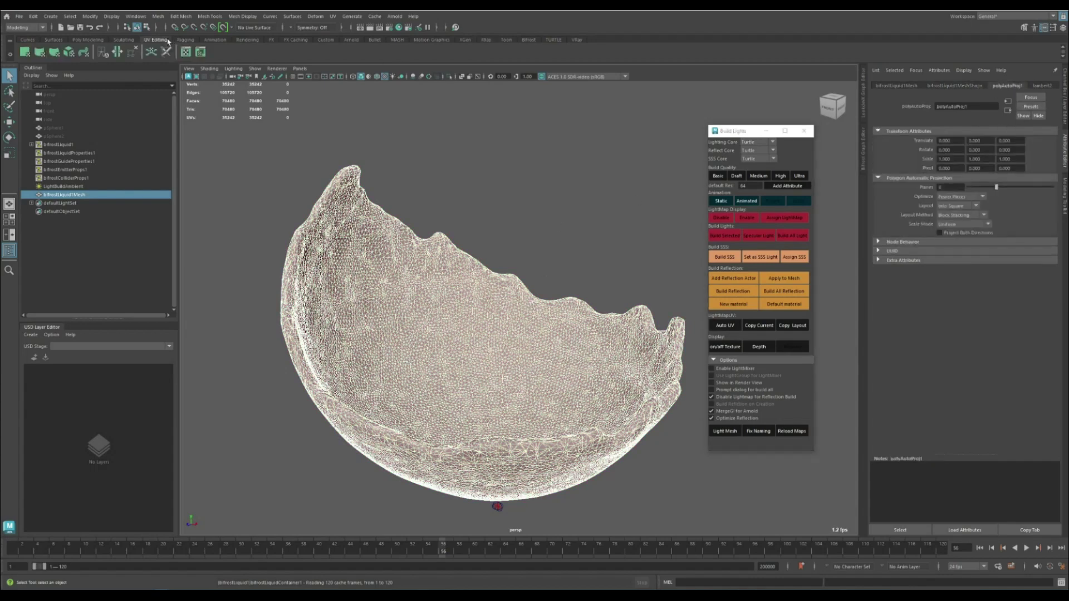
left_click(187, 52)
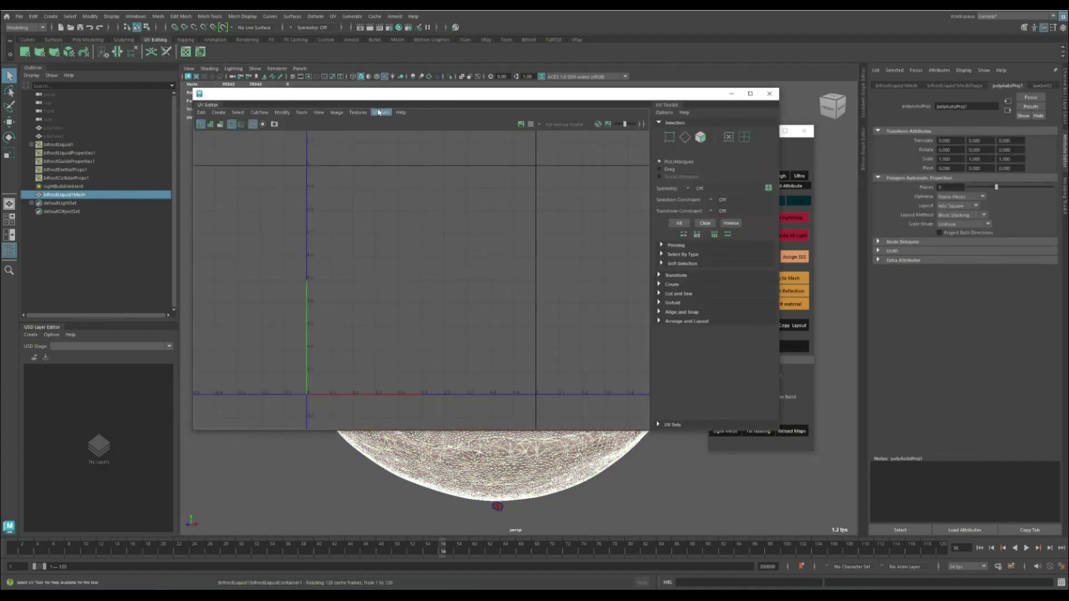
left_click(381, 113)
left_click(397, 205)
left_click(415, 258)
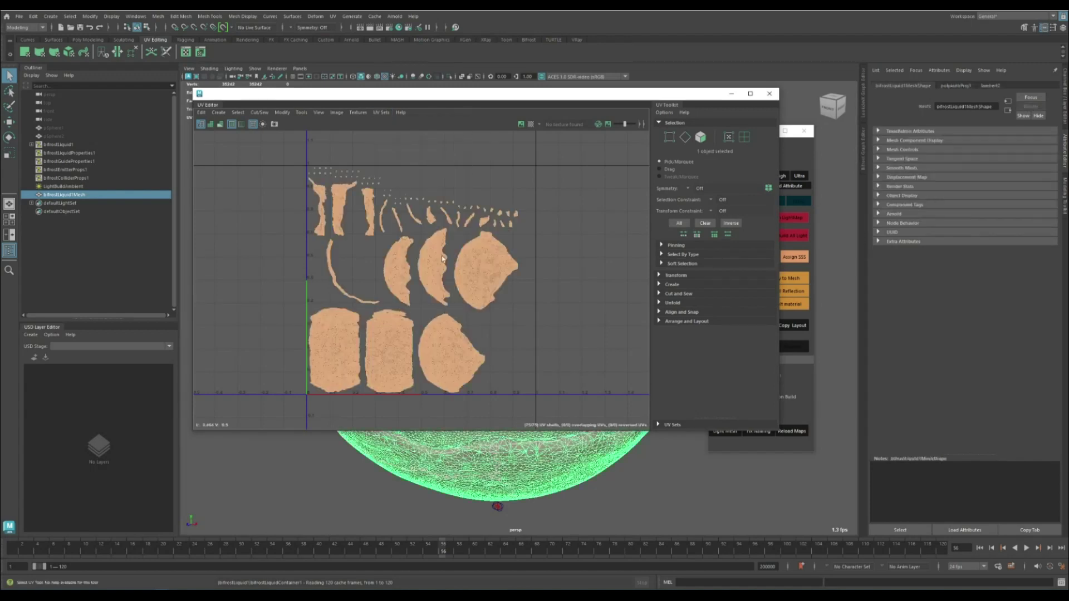
- Set the automatic projection's layout method to Shape Stacking after comparing it with Block Stacking, and close the UV Editor
left_click(955, 86)
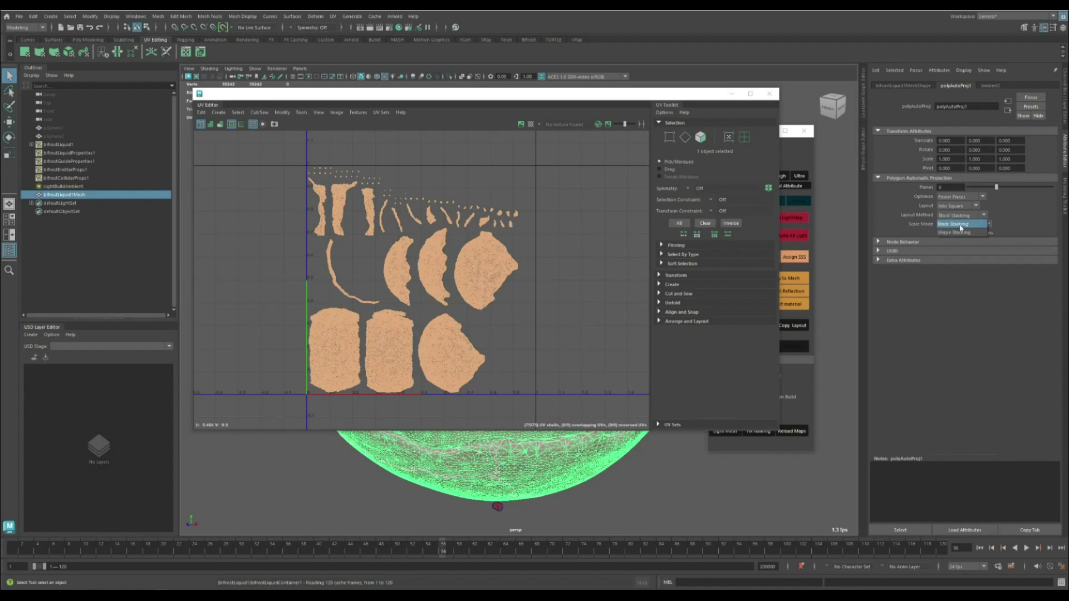
left_click(957, 232)
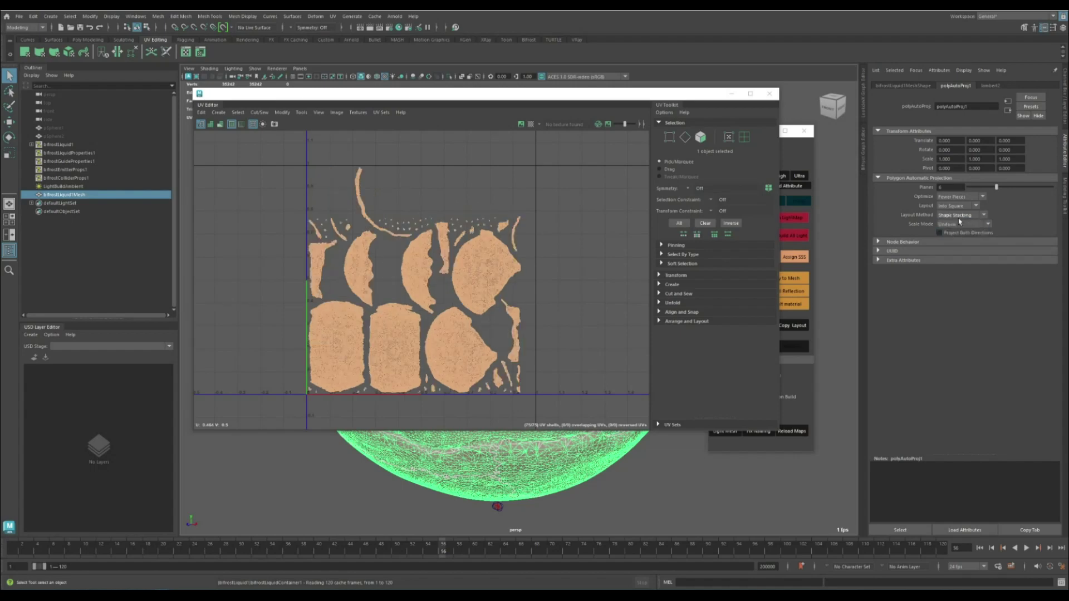
left_click(961, 216)
left_click(958, 223)
left_click(961, 217)
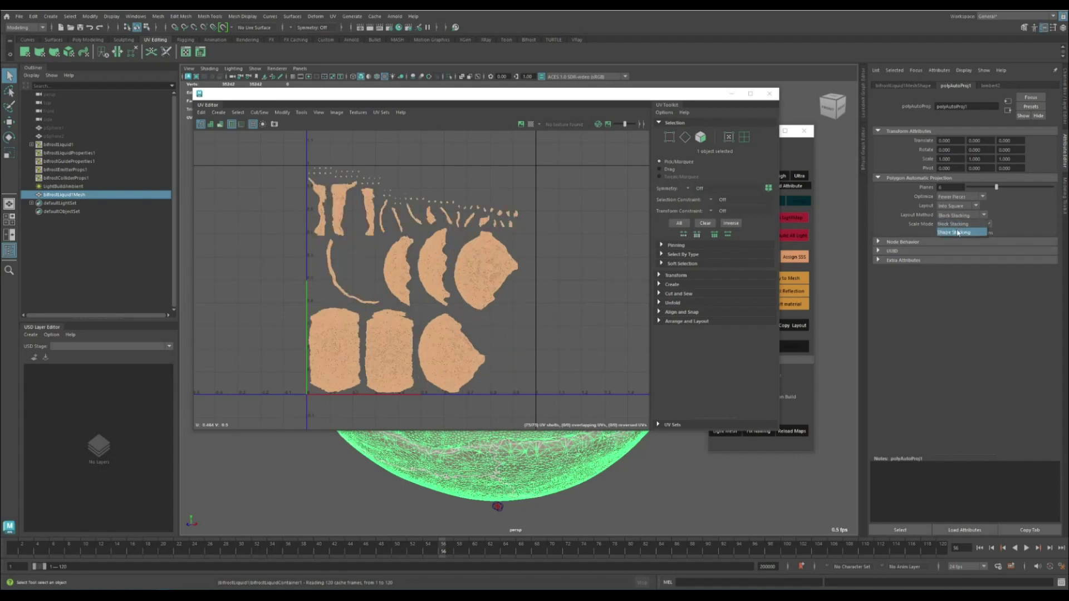
left_click(959, 232)
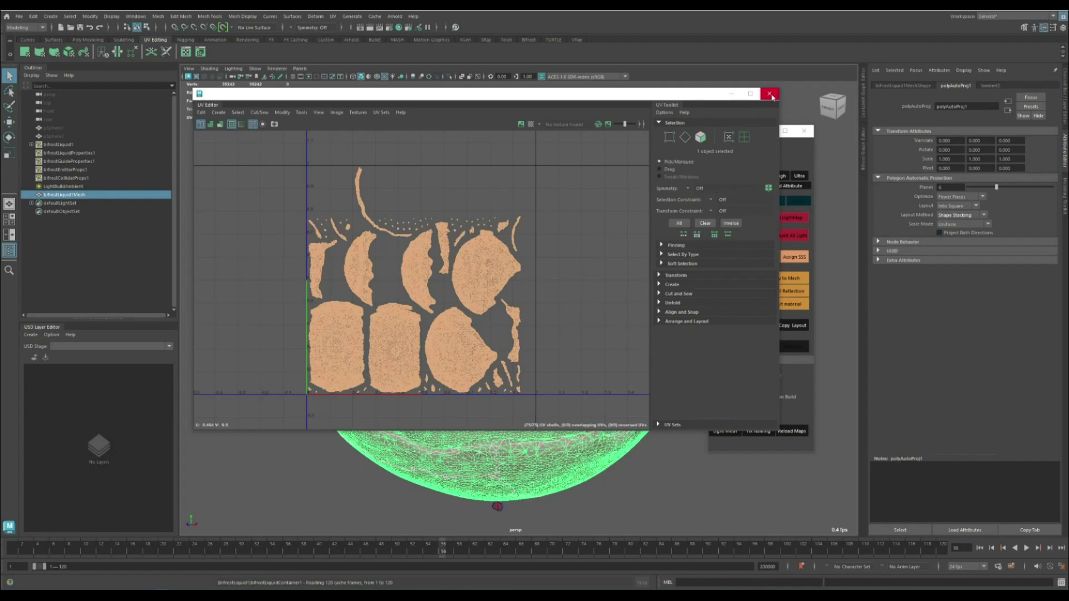
left_click(770, 93)
- Deselect the mesh and play back and scrub the simulation from several frames to review the meshed liquid's motion
left_click(574, 201)
left_click(112, 548)
key("alt+v")
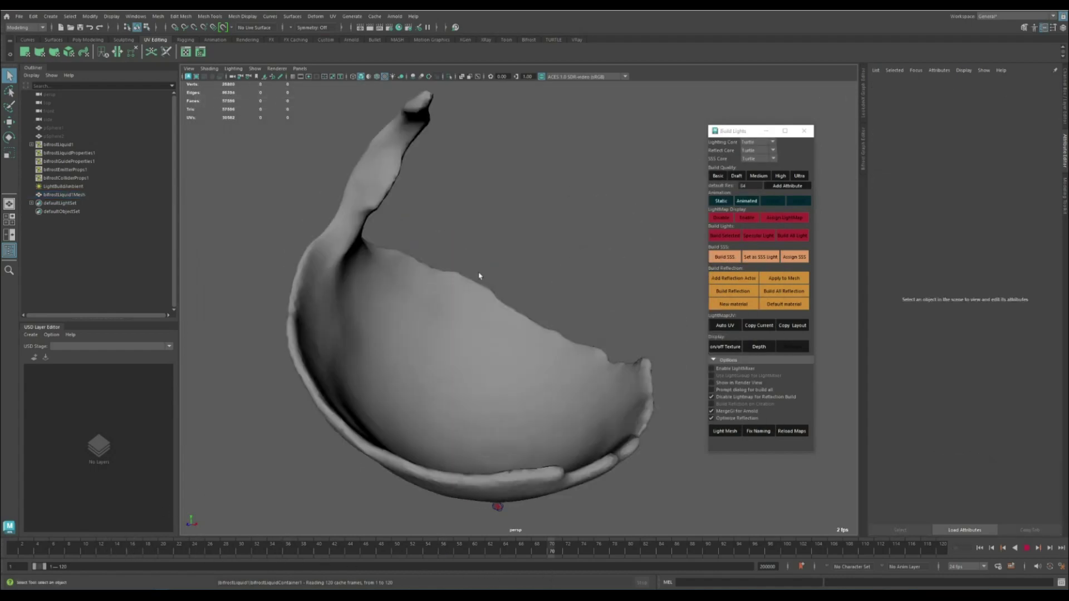
key("alt+v")
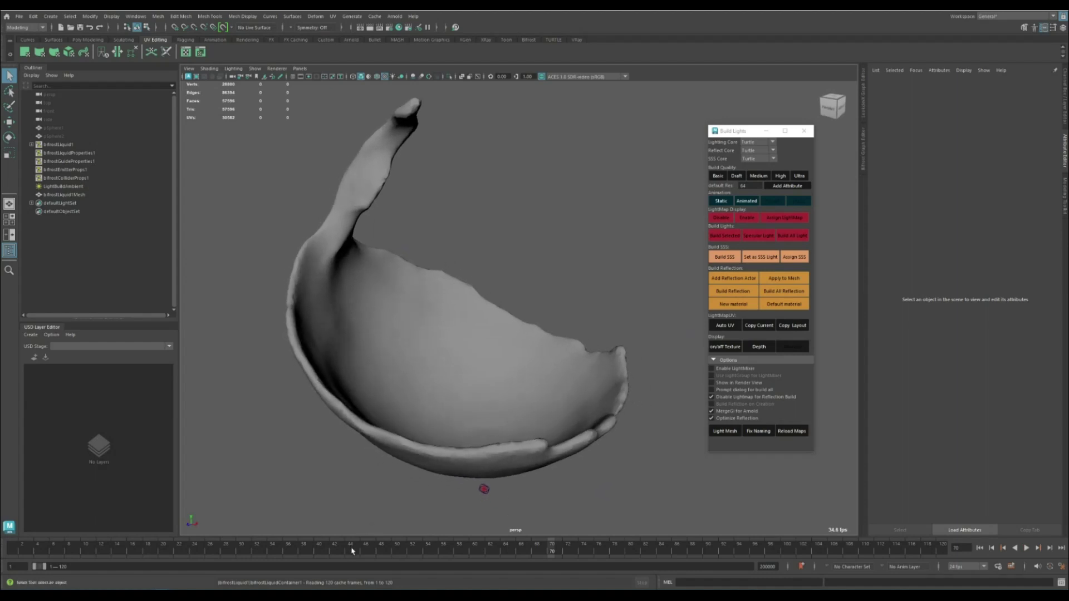
left_click(390, 552)
key("alt+v")
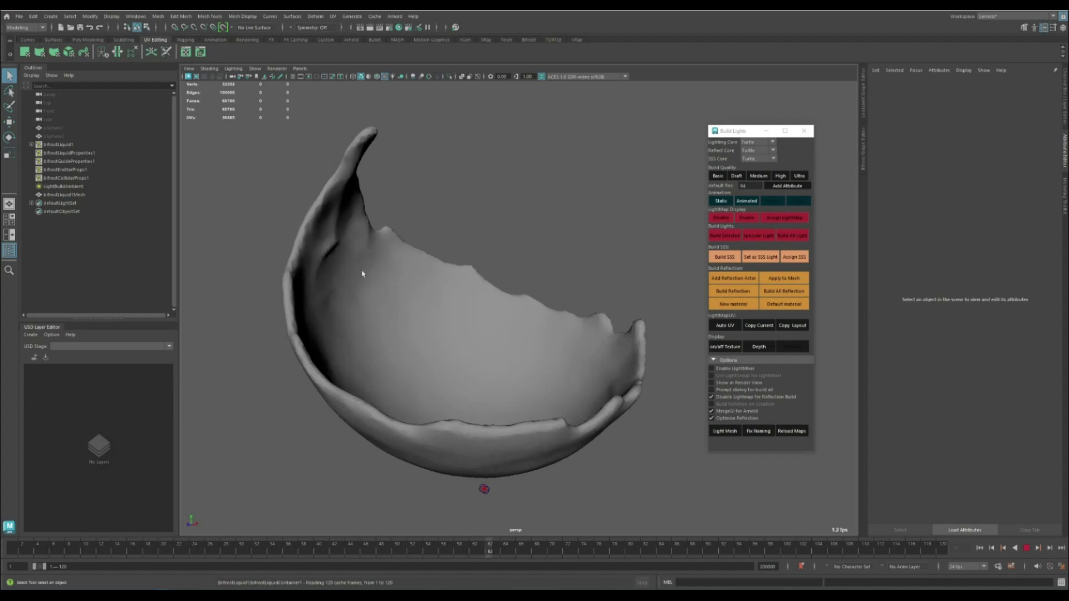
key("alt+v")
left_click_drag(518, 555, 524, 555)
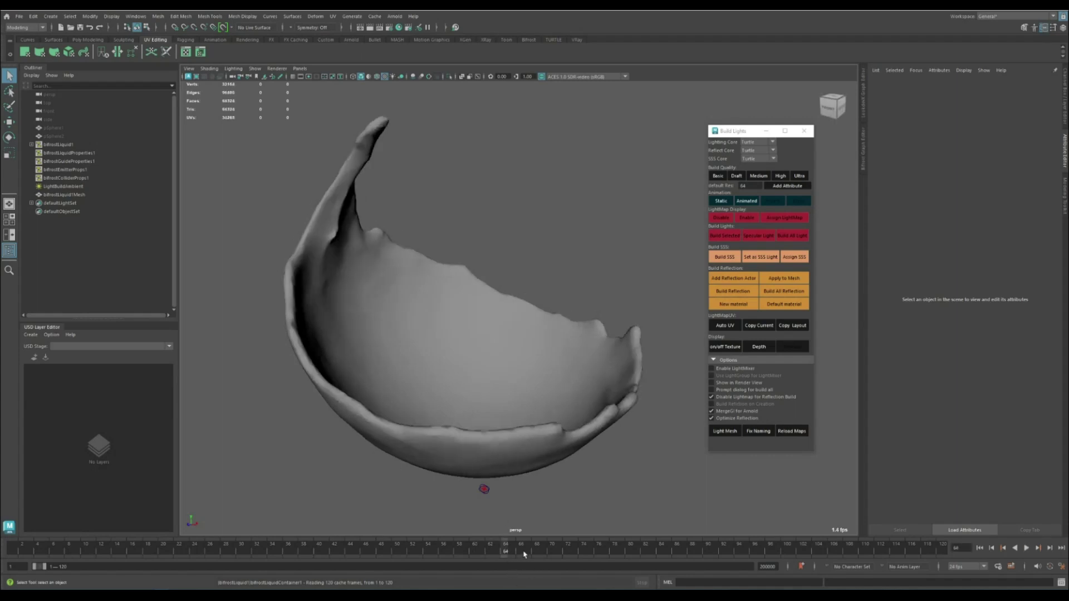
- Select the meshed liquid and open the Alembic Export Selection options to review the export settings
left_click(412, 271)
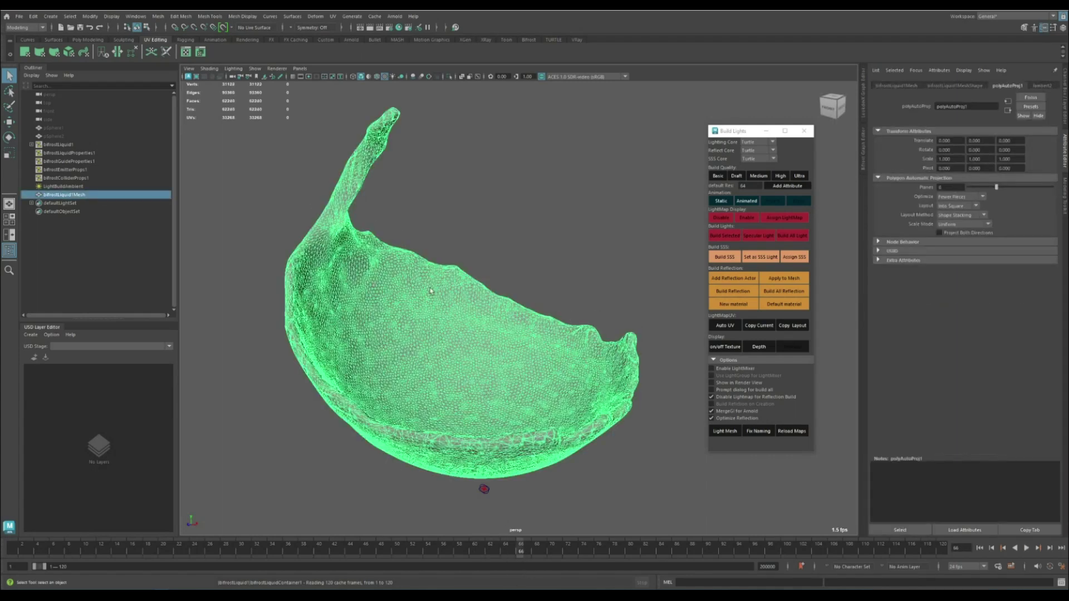
left_click(375, 17)
mouse_move(407, 33)
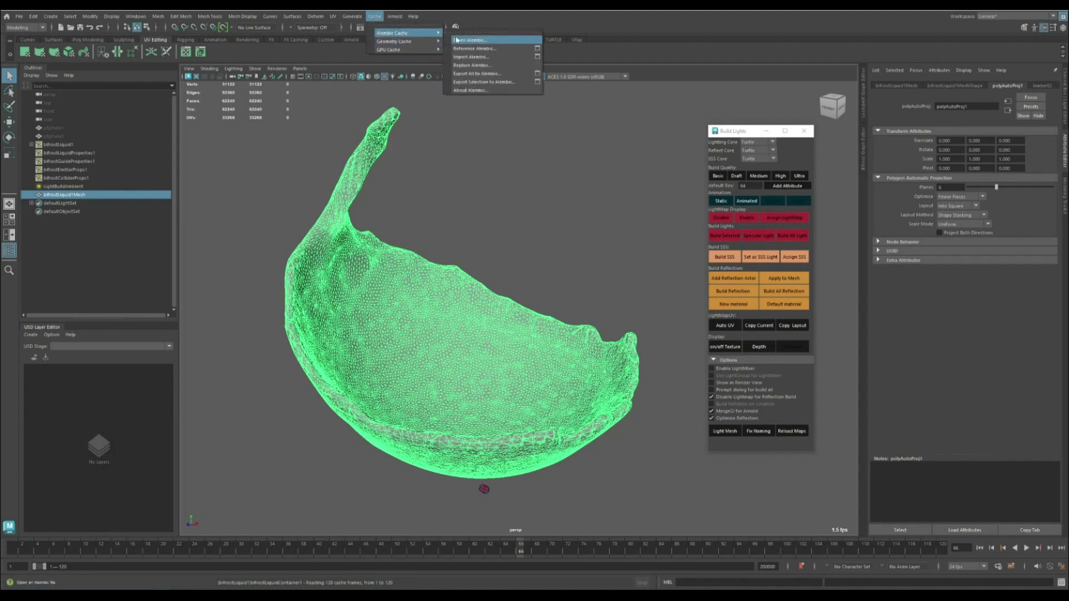
left_click(537, 82)
scroll(490, 306, "down", 10)
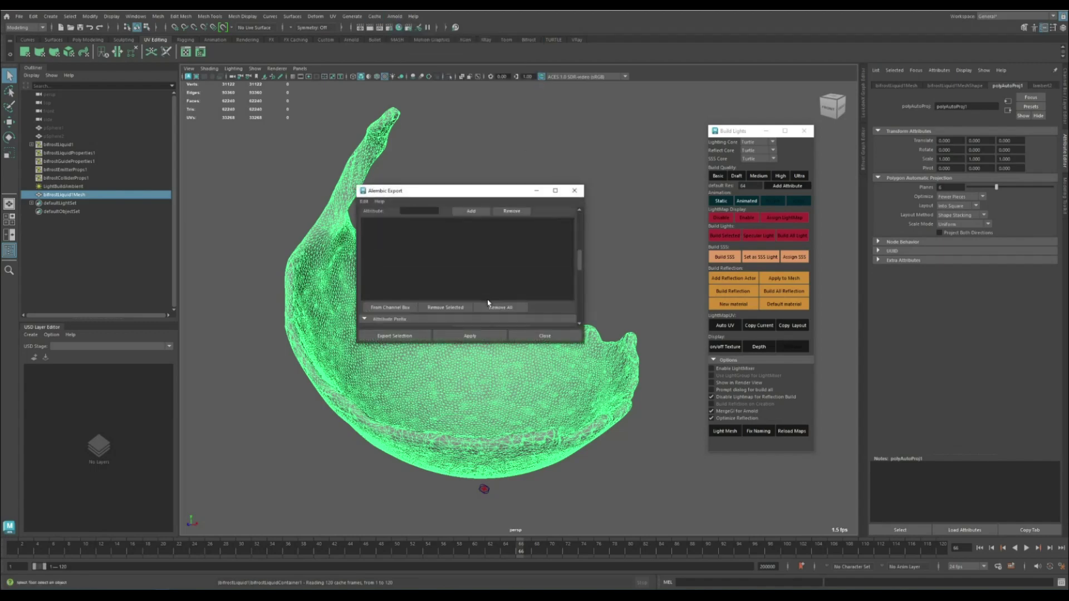
scroll(488, 302, "down", 3)
left_click_drag(489, 186, 486, 146)
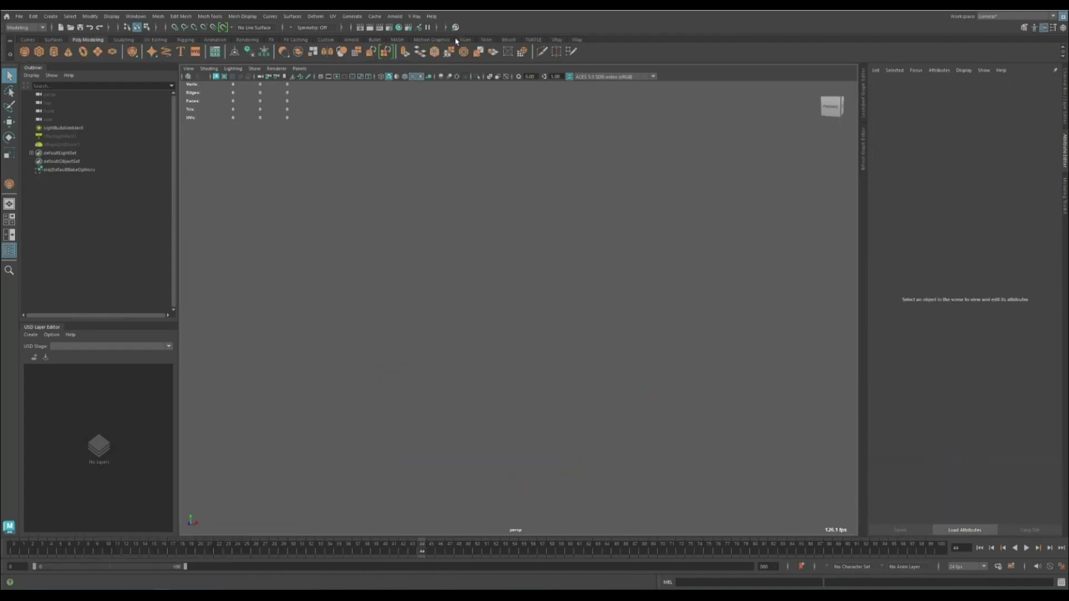
- Load the liquid mesh's Alembic cache into the empty V-Ray scene, scrub through the animation to frame 100, and select the mesh
left_click(414, 16)
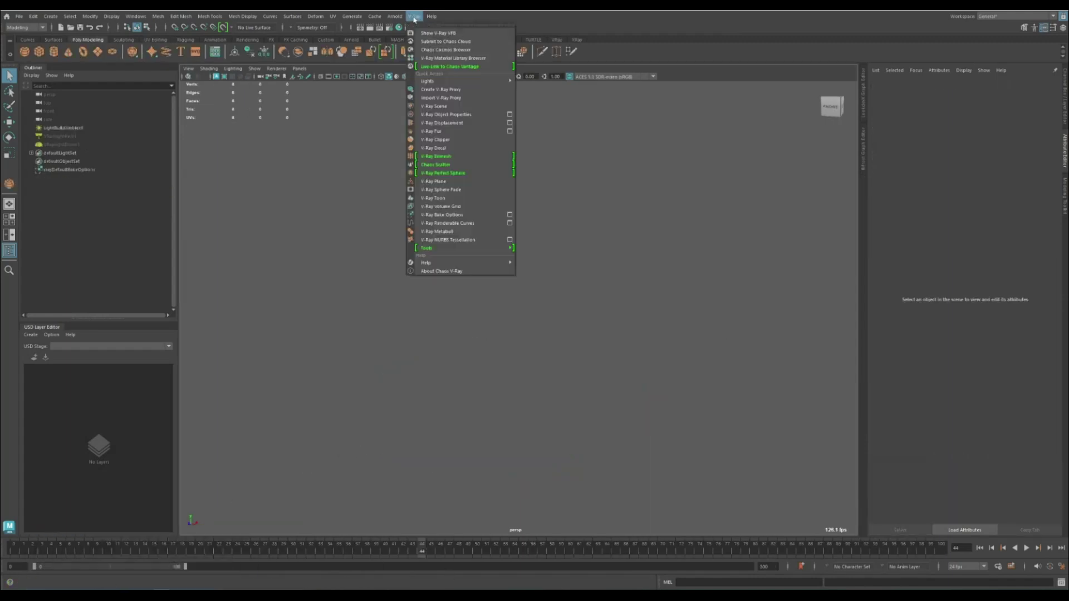
left_click(414, 16)
left_click(394, 17)
mouse_move(406, 42)
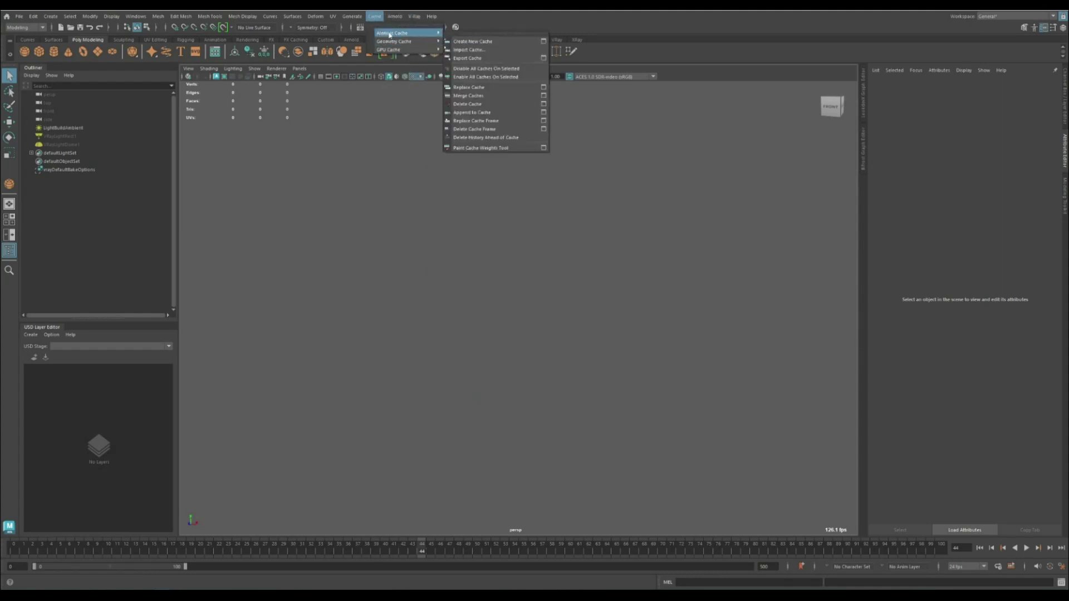
left_click(490, 49)
left_click_drag(26, 549, 945, 499)
left_click(409, 376)
left_click_drag(500, 367, 527, 366, "alt")
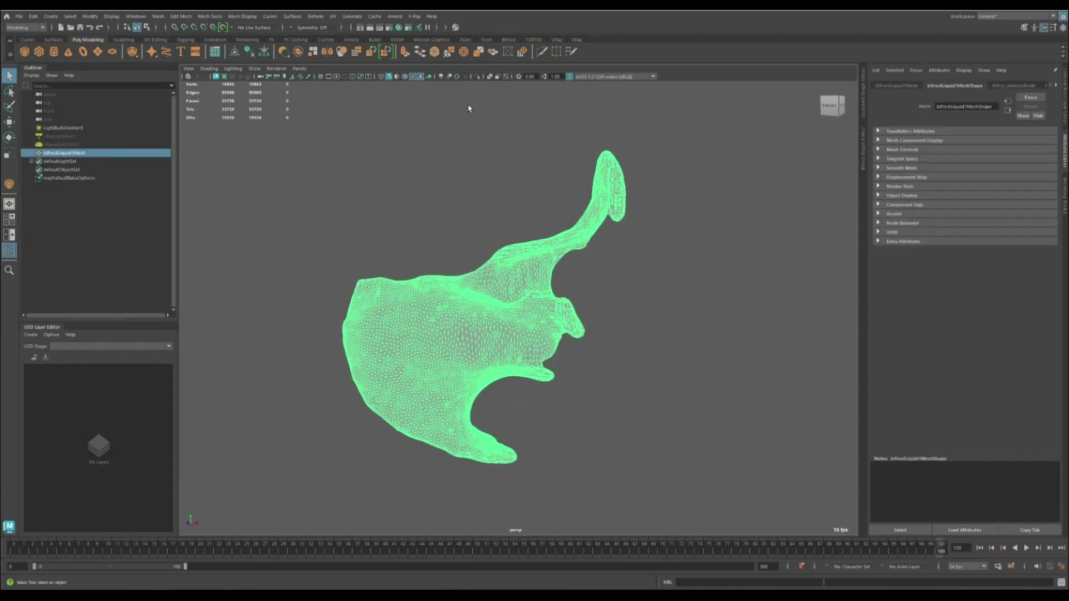
- Open the Build Lights tool with V-Ray as its lighting core
left_click(558, 41)
left_click(577, 41)
left_click(24, 52)
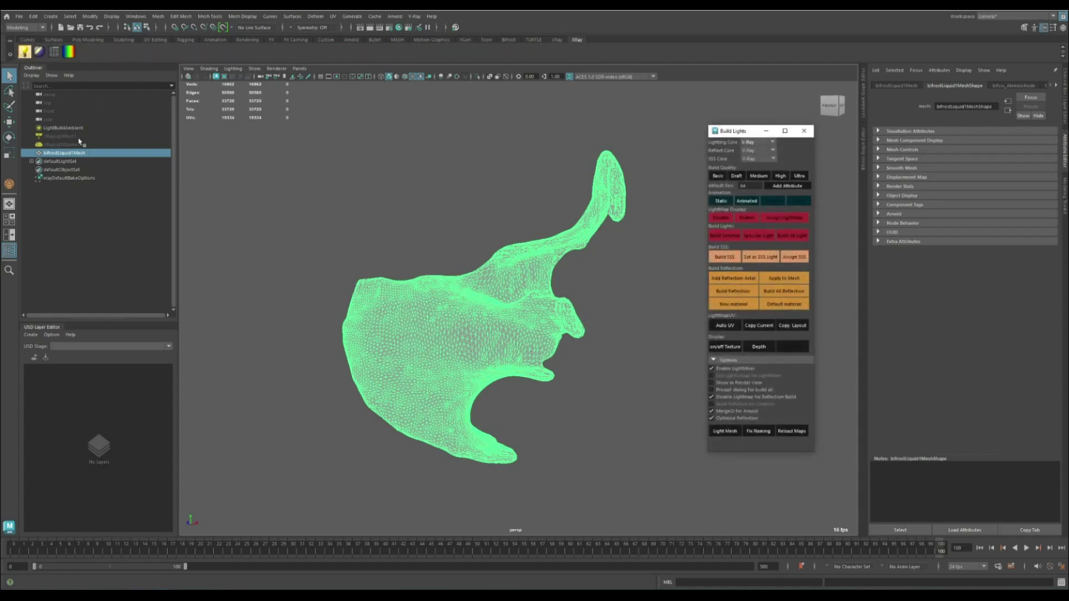
- Assign a new VRayAlSurface material to the liquid mesh
left_click(455, 308)
right_click(431, 297)
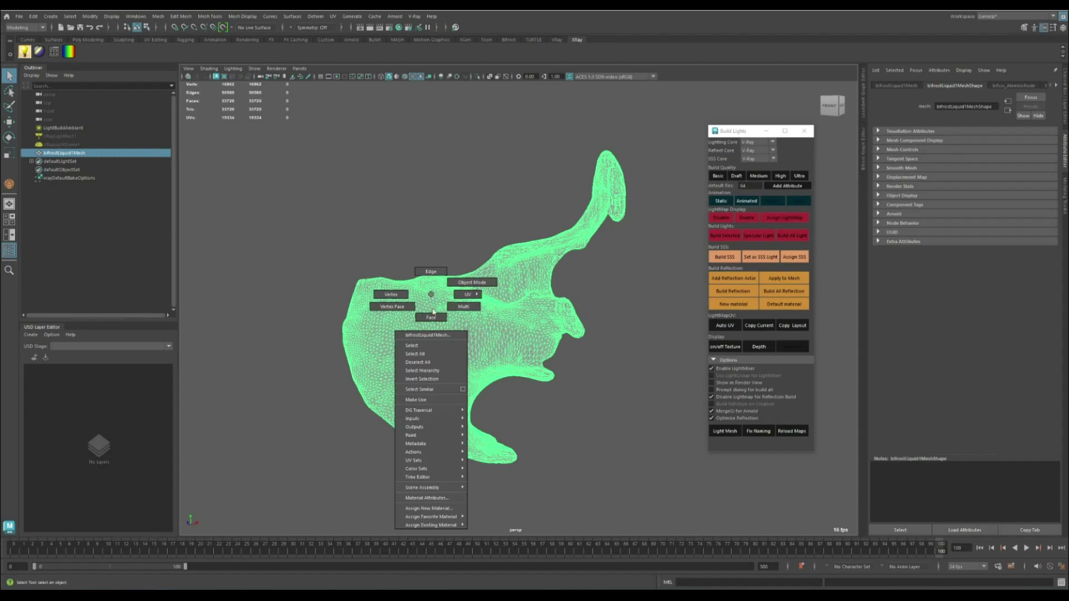
left_click(448, 509)
left_click(386, 267)
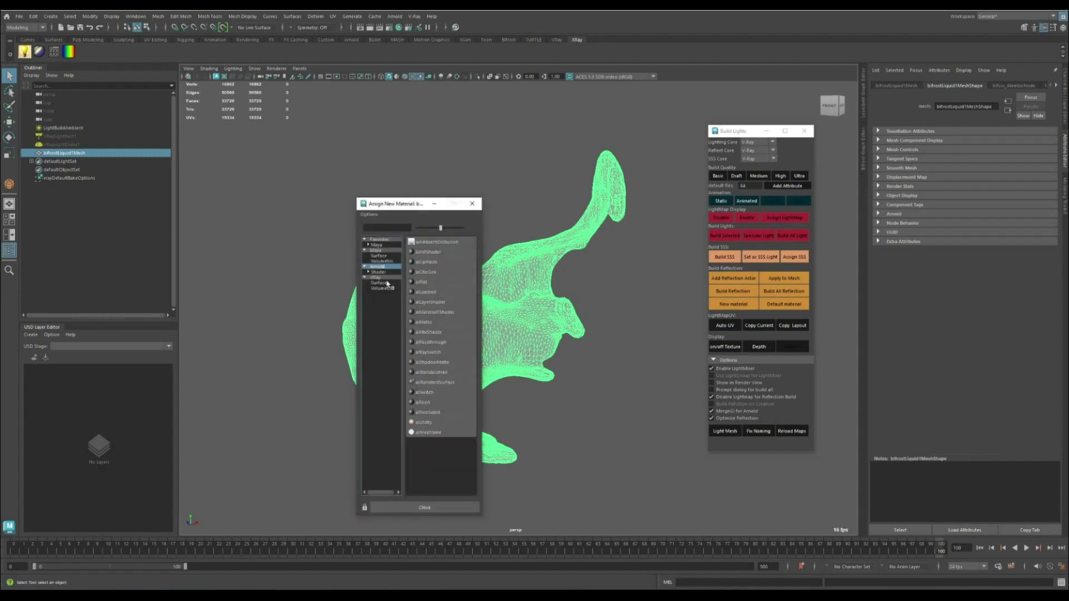
left_click(382, 283)
left_click(448, 248)
left_click_drag(522, 297, 507, 297, "alt")
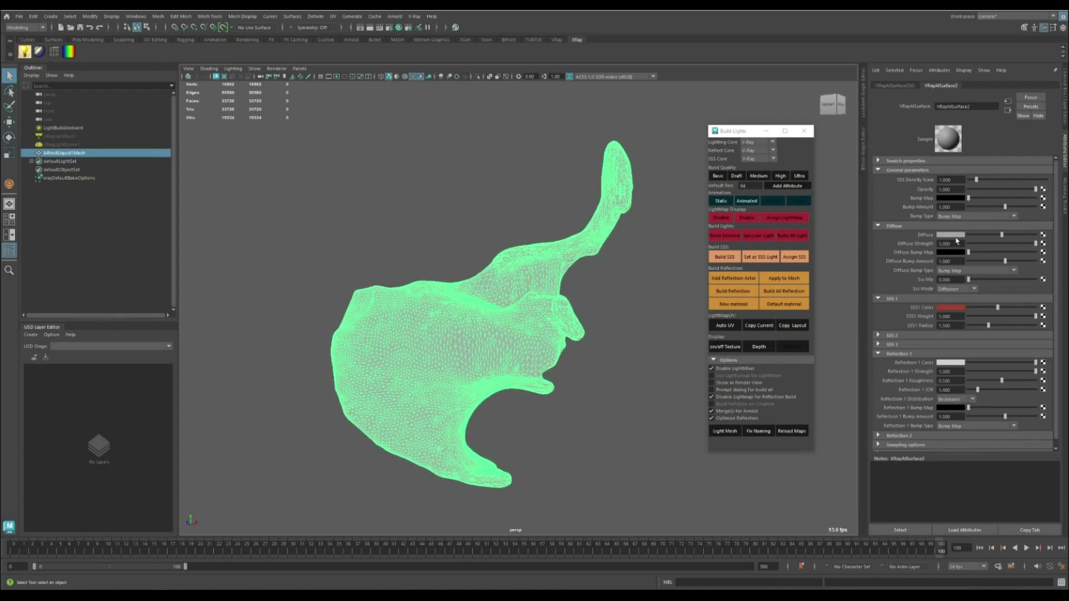
- Set the material's diffuse color to a light orange from the color history
left_click(950, 235)
left_click(898, 229)
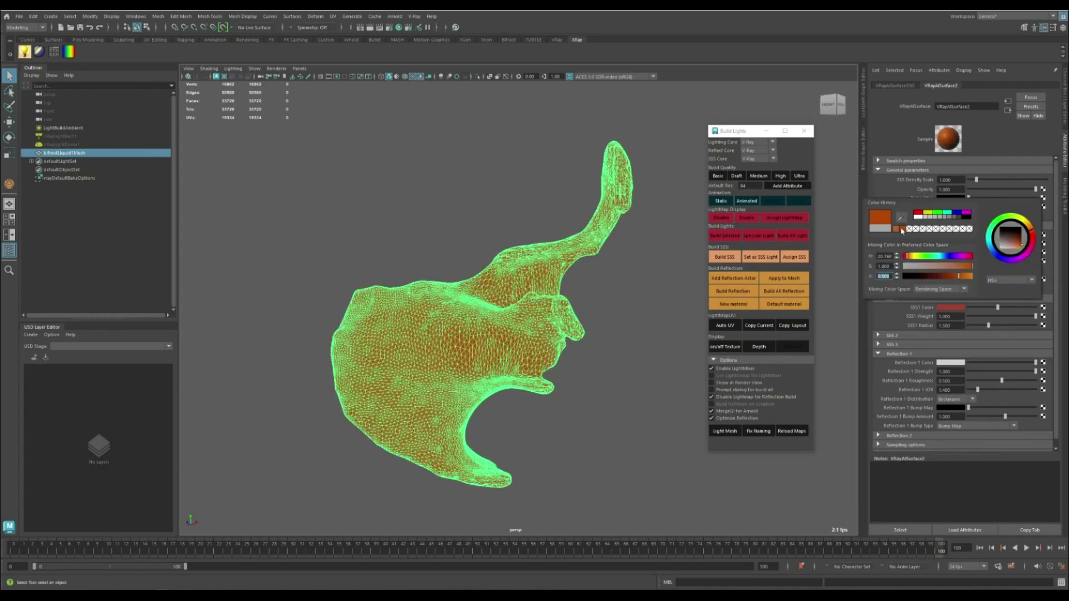
left_click(945, 235)
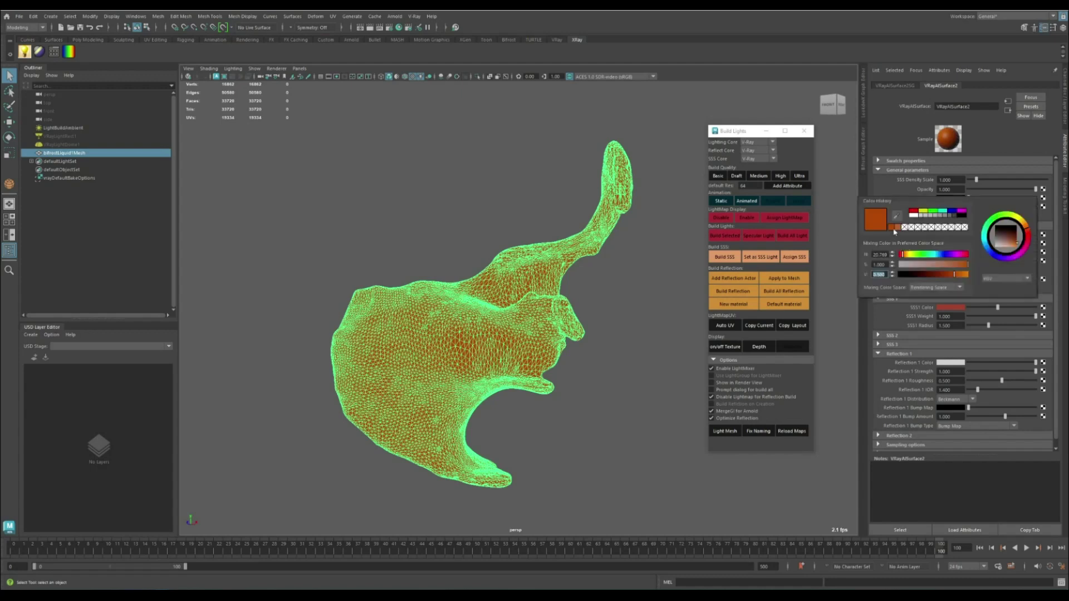
left_click(902, 228)
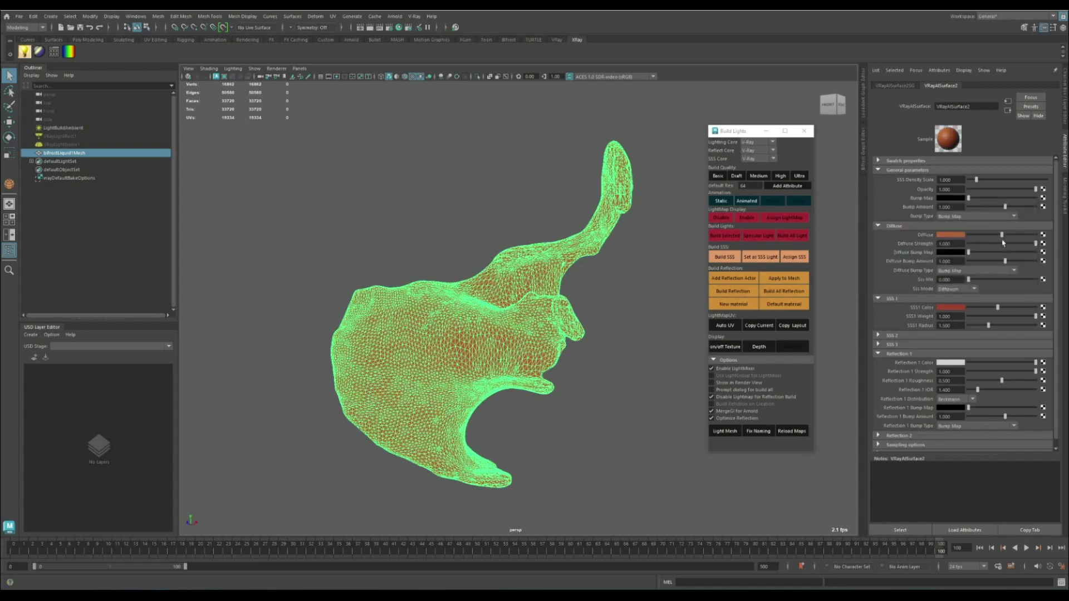
- Show the SSS 2 and SSS 3 settings, raise the material's SSS Mix to its maximum, and increase SSS2 Weight
left_click(932, 337)
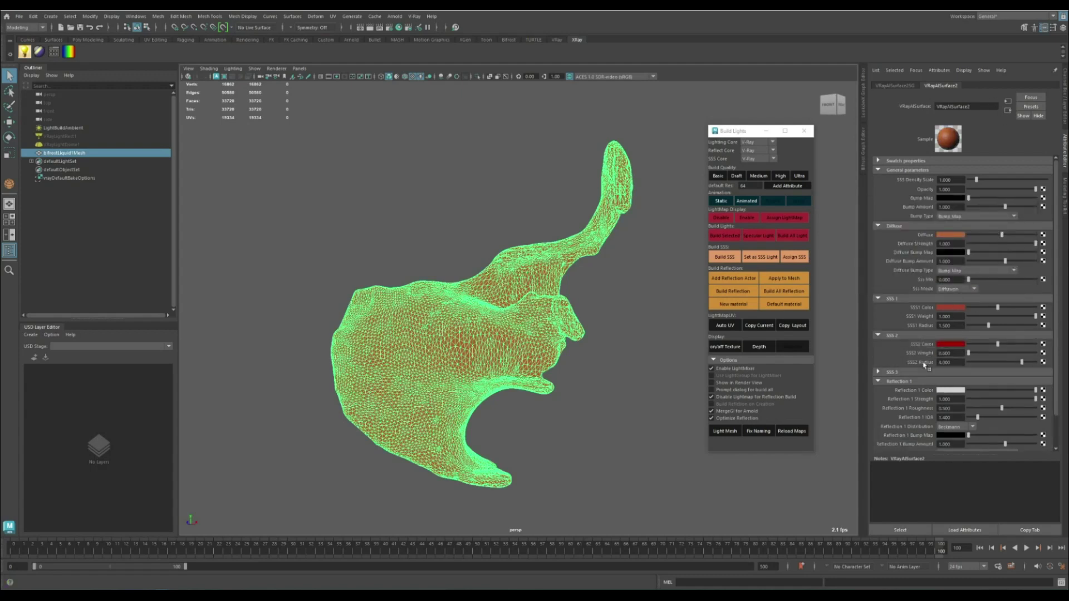
left_click(927, 371)
left_click(952, 362)
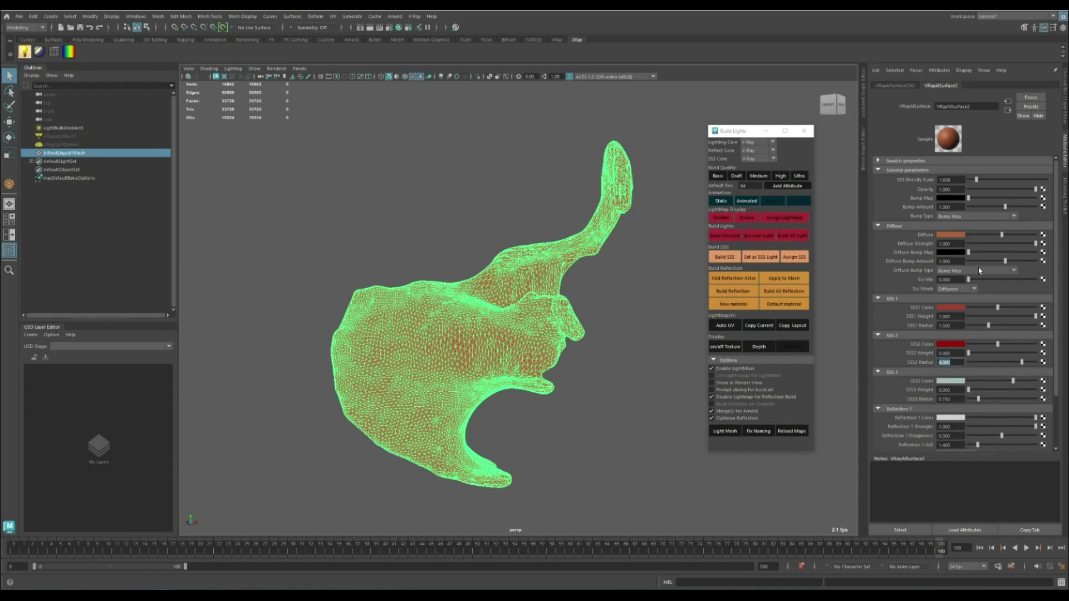
left_click_drag(970, 279, 1037, 279)
left_click_drag(970, 353, 1003, 354)
- Bake the liquid mesh's SSS map at frame 84 with the LightMixer option off, and close the V-Ray Frame Buffer
left_click(565, 306)
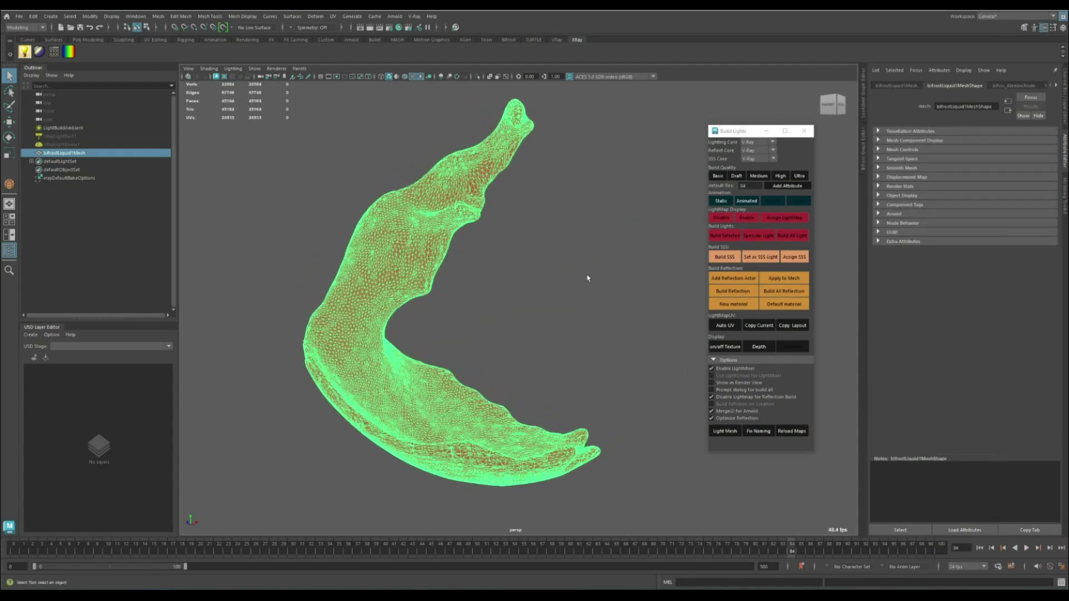
left_click(725, 257)
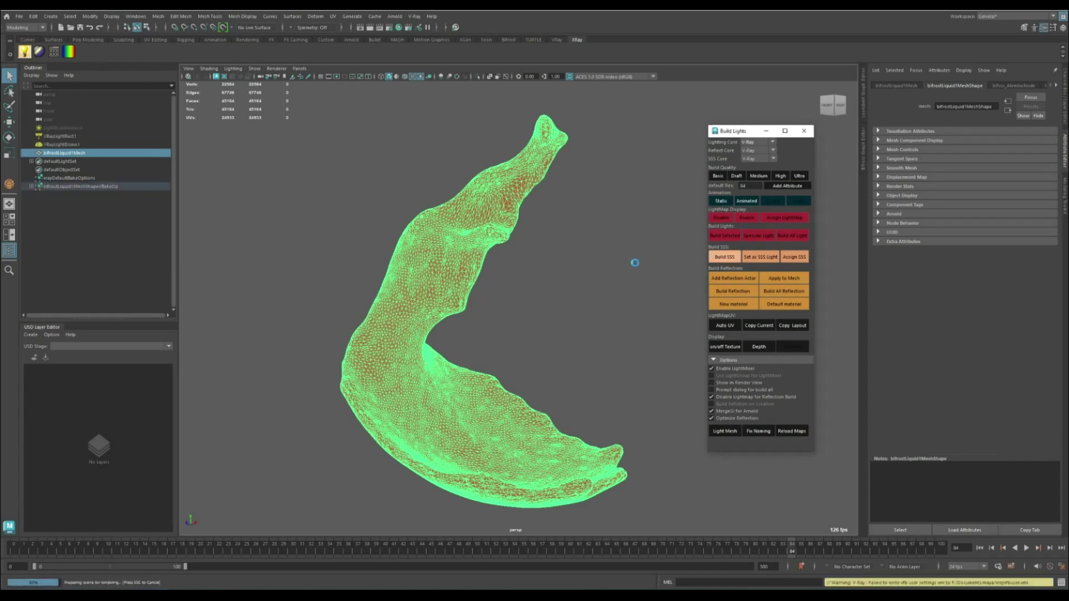
left_click(459, 245)
left_click(728, 256)
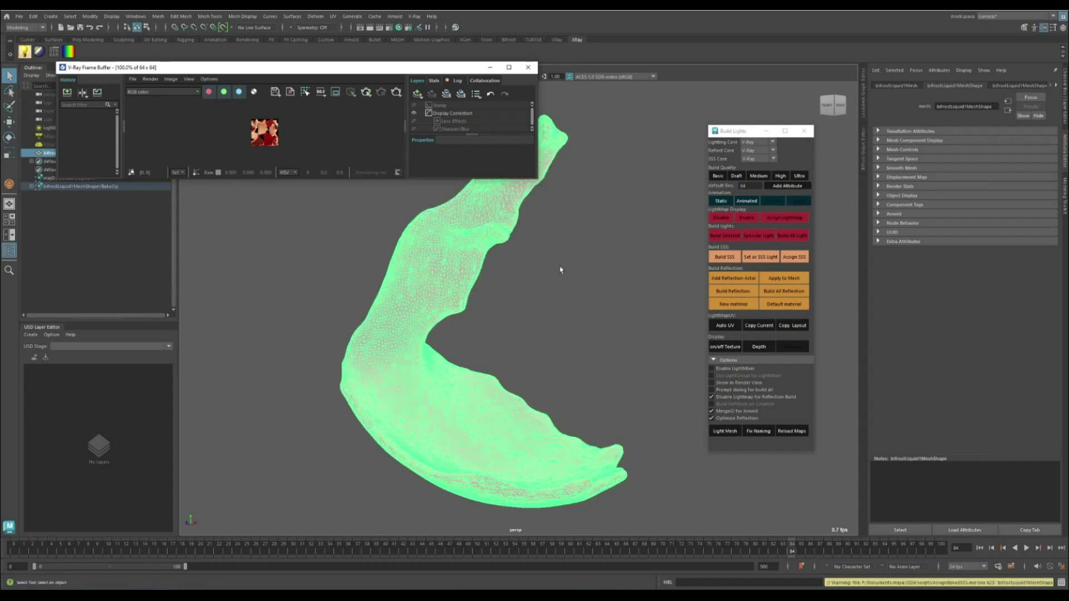
left_click(559, 268)
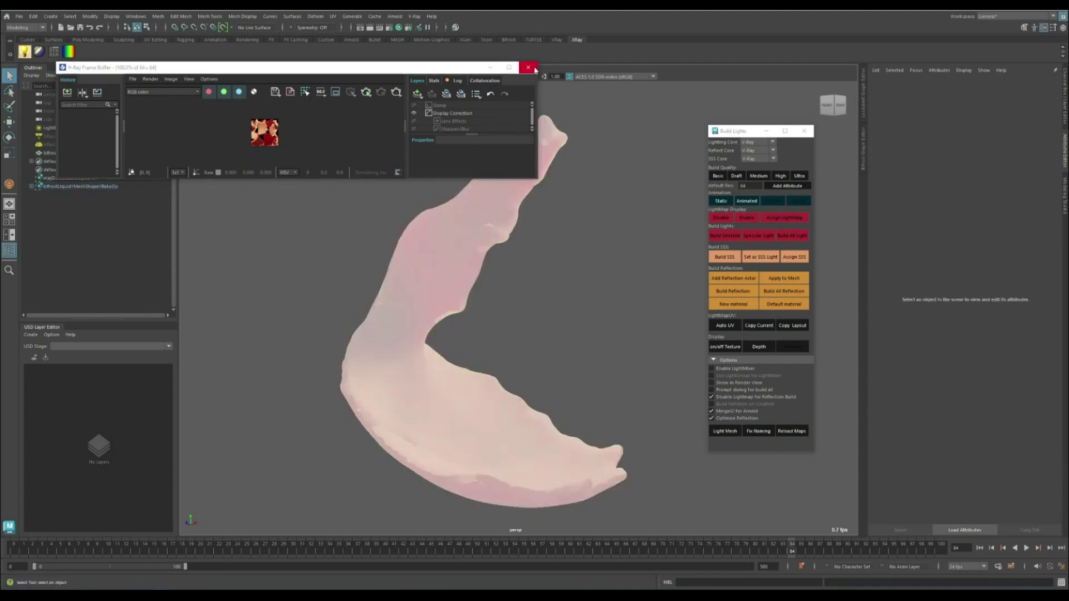
left_click(528, 67)
- Deselect the mesh and inspect the baked subsurface scattering on the liquid from several angles
left_click(469, 271)
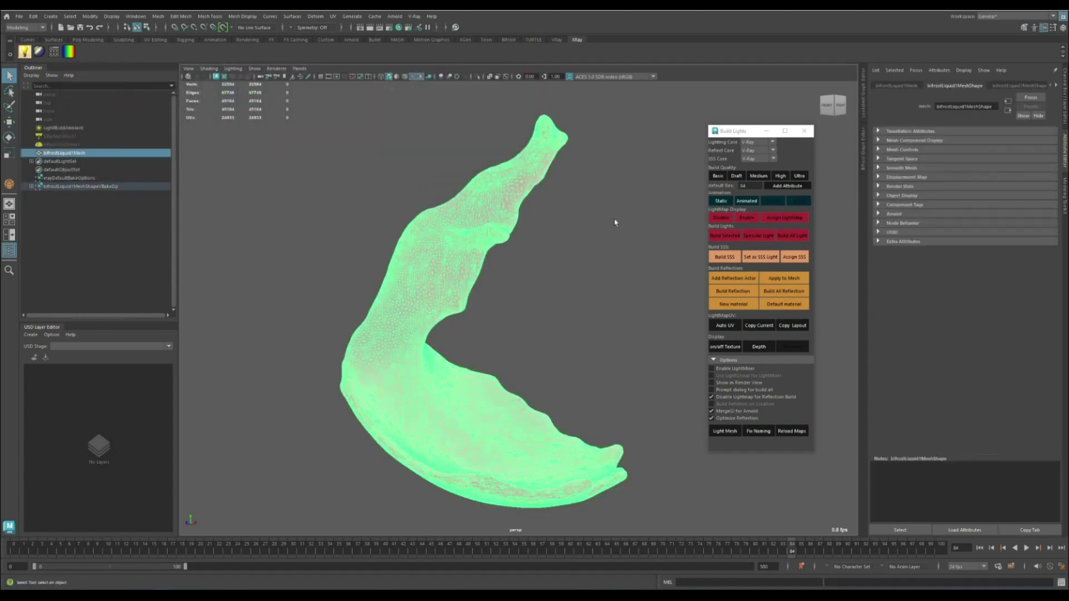
left_click(635, 258)
left_click_drag(510, 484, 527, 442, "alt")
middle_click_drag(523, 440, 529, 451, "alt")
right_click_drag(530, 451, 518, 446, "alt")
middle_click_drag(518, 445, 503, 430, "alt")
left_click_drag(502, 430, 510, 451, "alt")
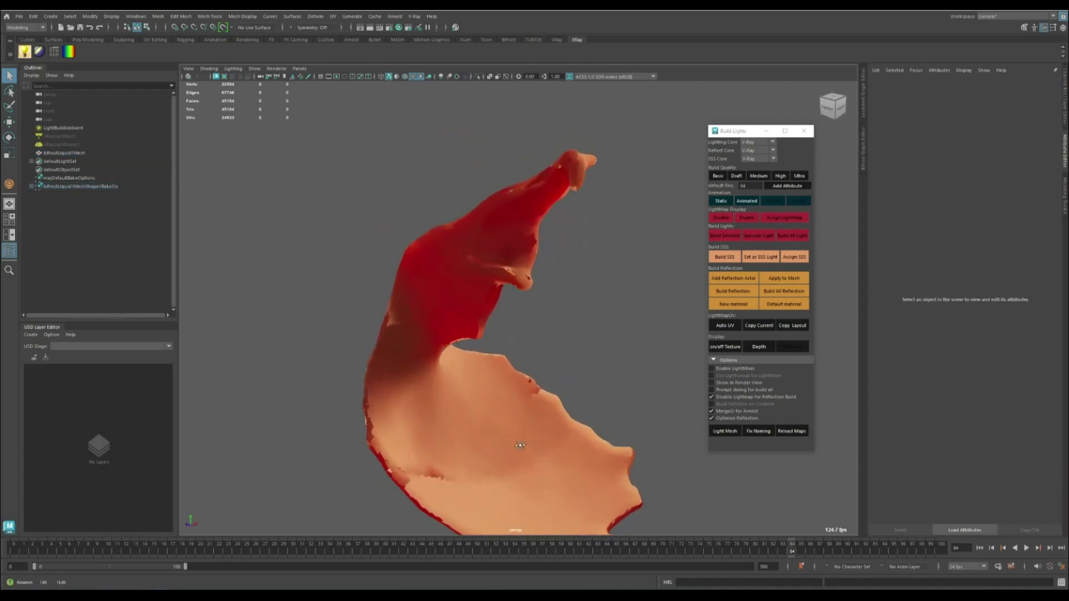
middle_click_drag(510, 451, 511, 427, "alt")
left_click_drag(510, 427, 496, 449, "alt")
middle_click_drag(497, 450, 508, 425, "alt")
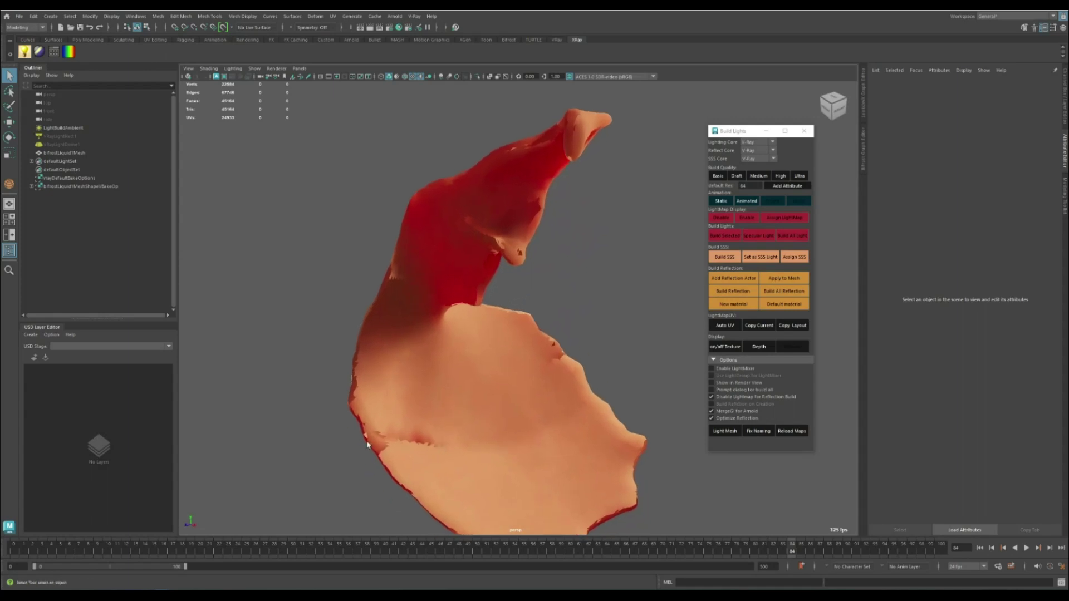
left_click_drag(560, 463, 485, 264, "alt")
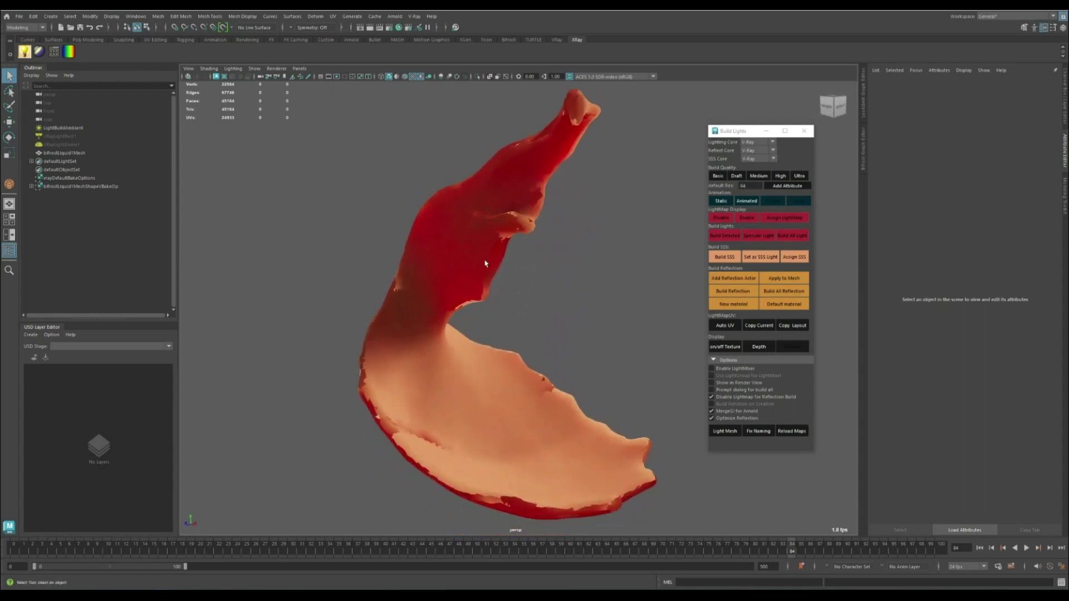
- Change the liquid mesh's Light Map Res value and rebuild its SSS map to check the new bake quality
left_click(486, 263)
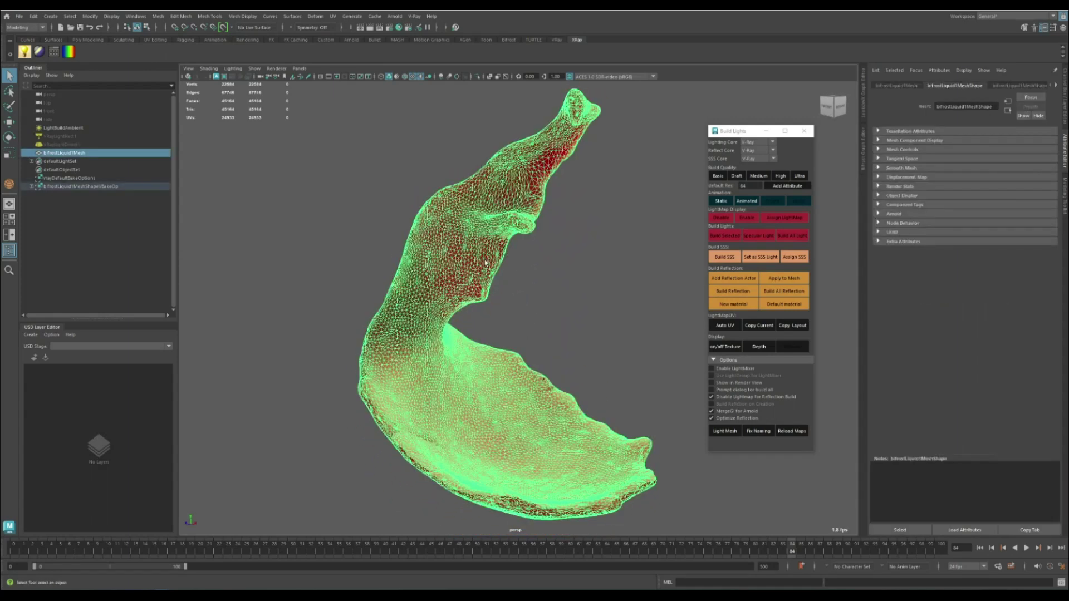
key("ctrl+a")
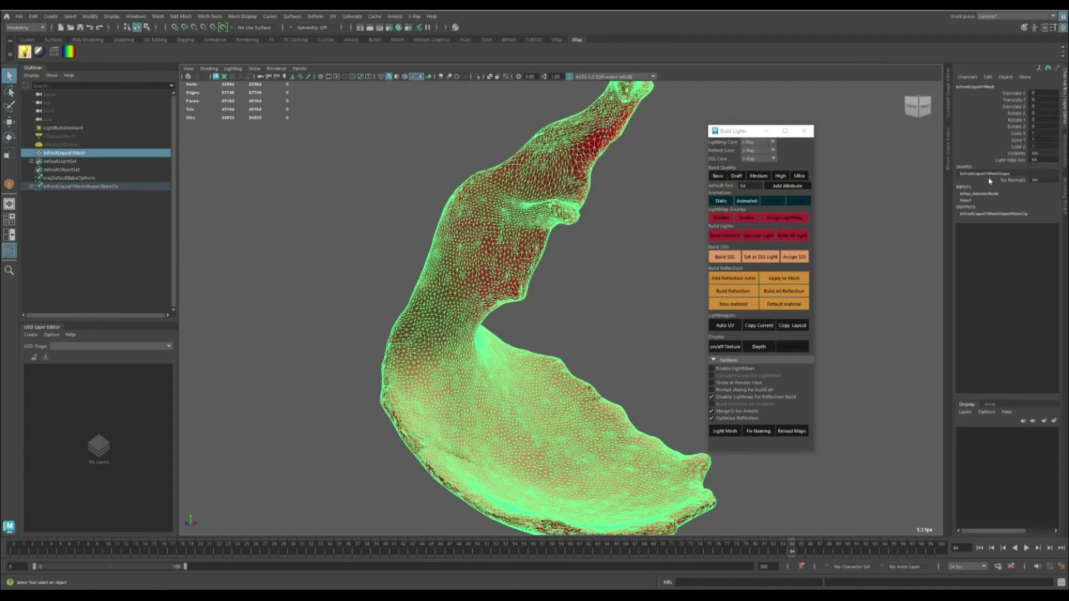
left_click(1044, 160)
key("Return")
left_click(724, 257)
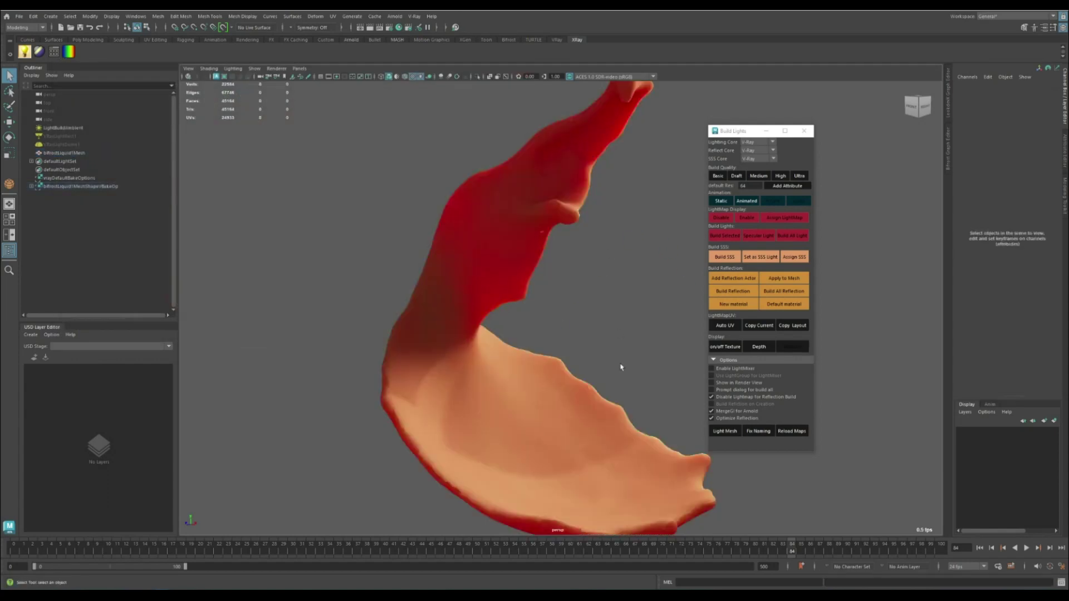
left_click_drag(622, 367, 489, 292, "alt")
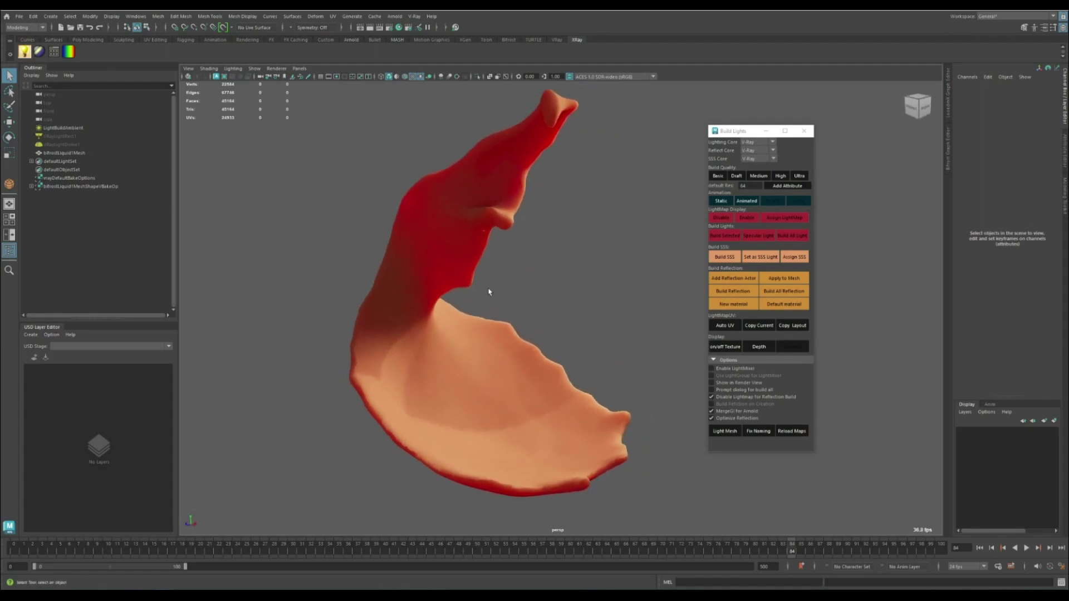
middle_click_drag(489, 292, 489, 298, "alt")
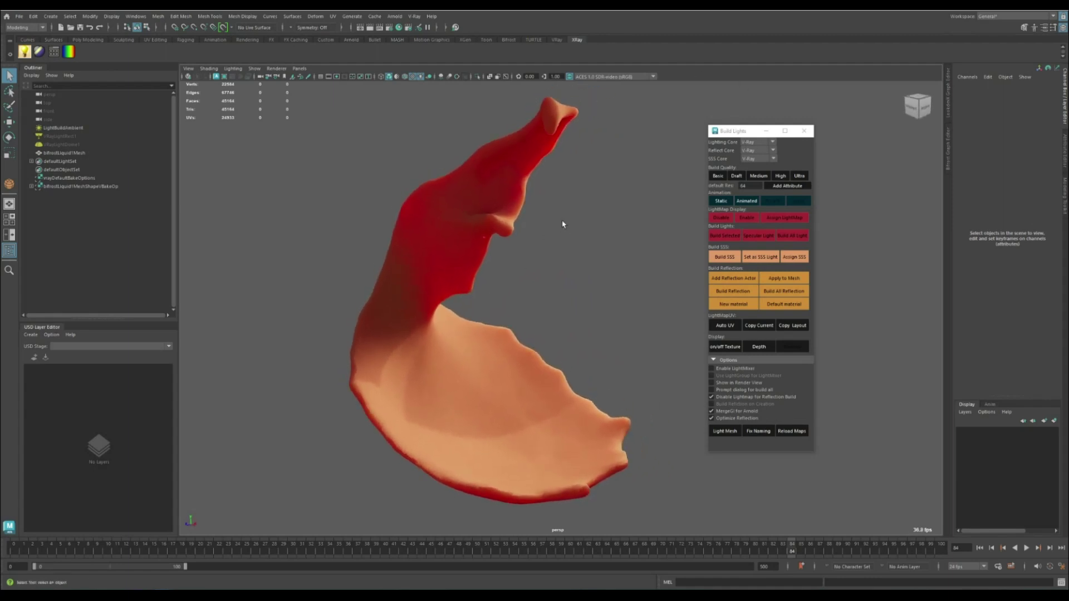
- Create a new camera in the scene
left_click(51, 16)
mouse_move(111, 73)
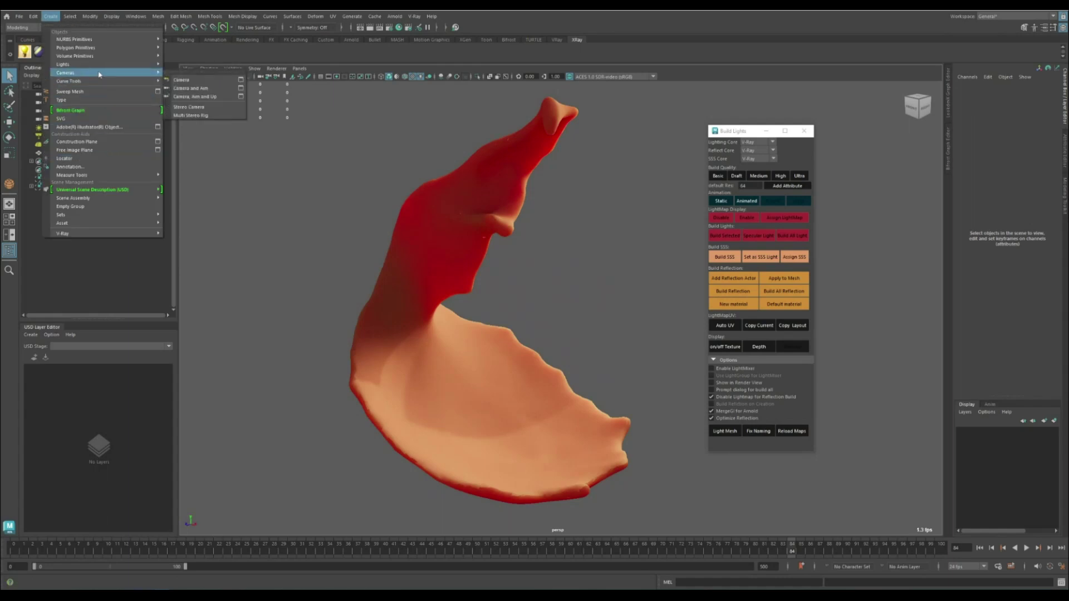
left_click(195, 82)
scroll(594, 369, "down", 4)
left_click_drag(594, 369, 412, 356, "alt")
middle_click_drag(412, 356, 389, 357, "alt")
- Create a polygon plane at the origin
left_click(51, 16)
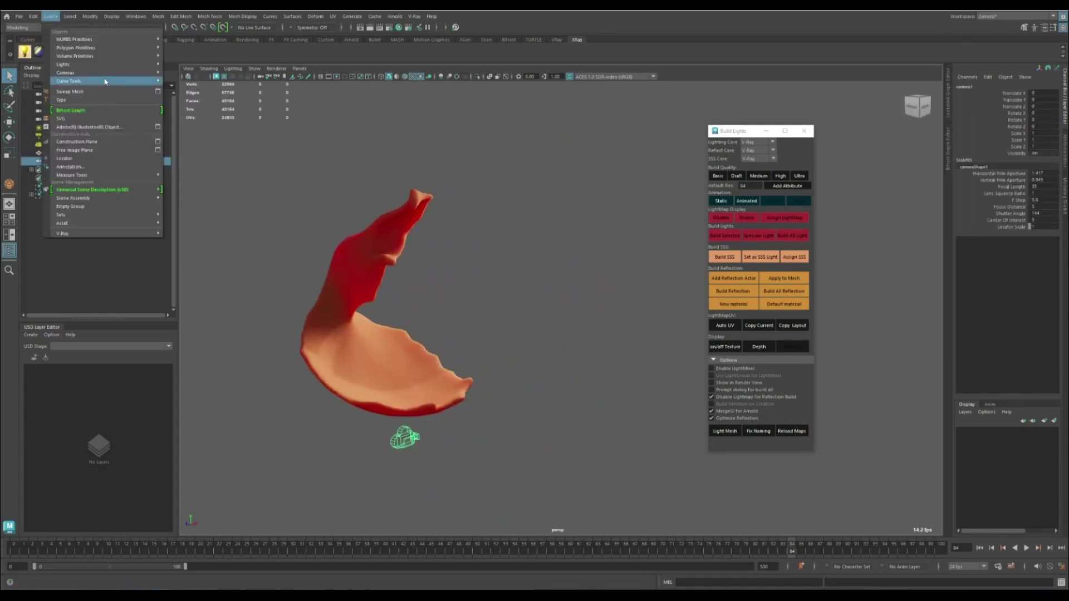
mouse_move(103, 73)
mouse_move(101, 47)
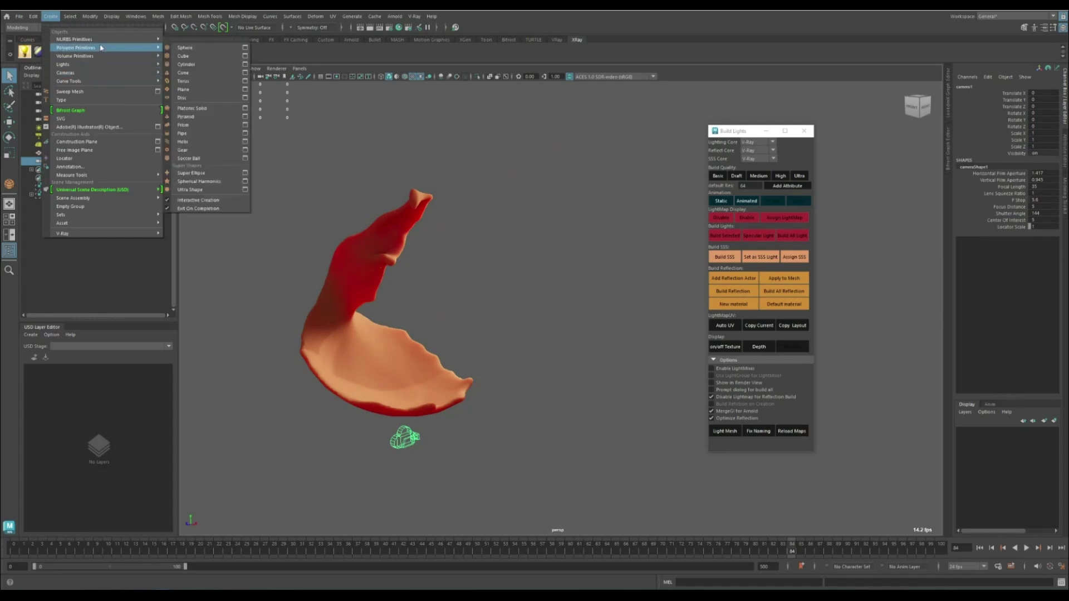
left_click(203, 89)
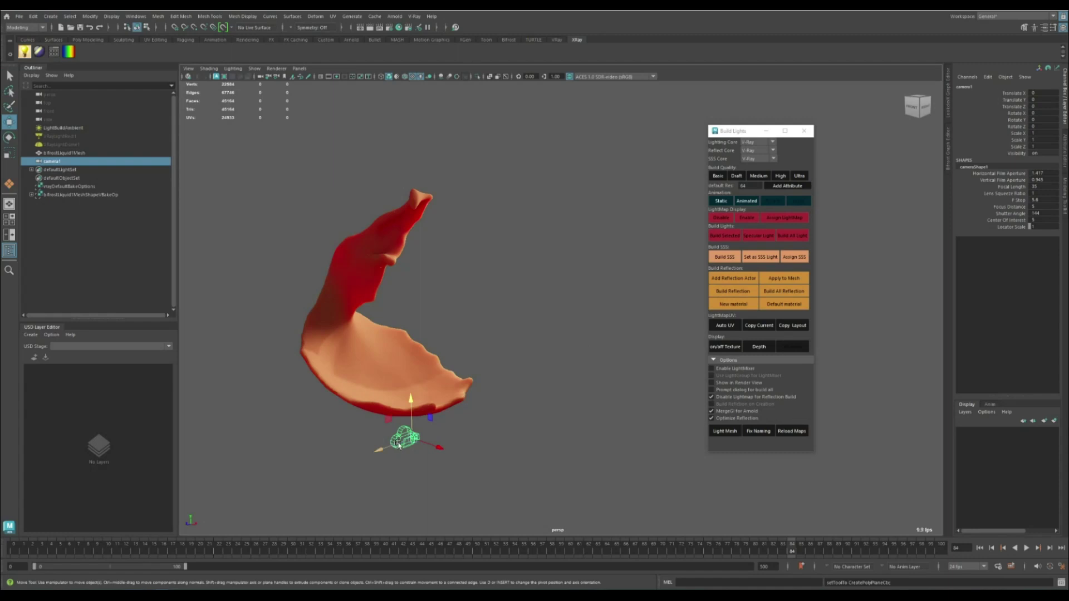
left_click(523, 365)
right_click_drag(481, 239, 480, 392, "shift")
right_click_drag(524, 275, 488, 264, "shift")
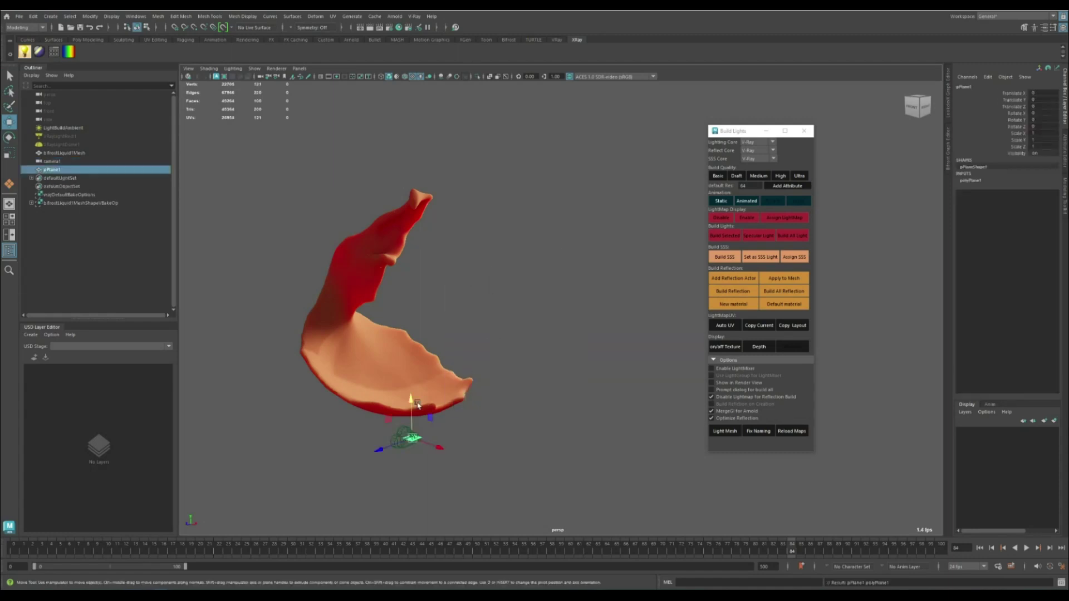
- Move the plane to about -27.5 in Z beside the liquid, rotate it 90 degrees in X, and scale it to about 30.7
left_click_drag(378, 448, 588, 370)
key("e")
left_click_drag(607, 334, 829, 381)
key("r")
- Set the plane's Subdivisions Width and Subdivisions Height to 1
left_click(975, 180)
left_click_drag(1015, 207, 1012, 214)
middle_click_drag(657, 295, 280, 331)
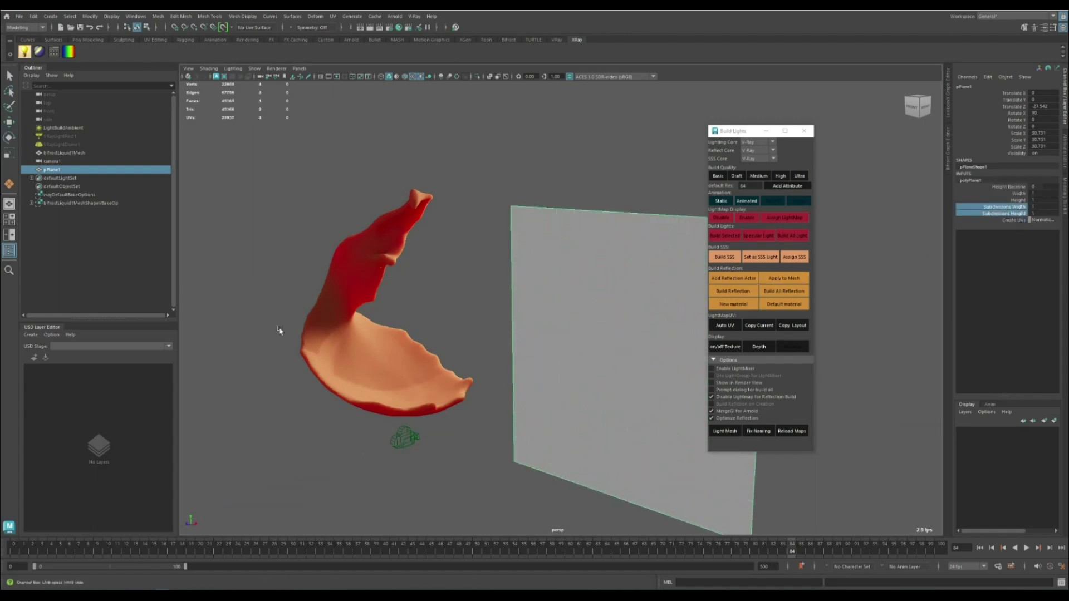
- Scale the plane down in Z to a wide rectangle and move it back to about -398 in Z
key("r")
left_click_drag(620, 397, 595, 368)
scroll(616, 373, "down", 5)
middle_click_drag(595, 368, 514, 384, "alt")
left_click_drag(514, 377, 516, 396)
key("w")
left_click_drag(481, 351, 895, 213)
scroll(348, 388, "down", 3)
middle_click_drag(437, 388, 707, 334, "alt")
left_click_drag(462, 379, 574, 348, "alt")
- Look through the new camera and scale the plane up uniformly to about 369 in X
left_click(300, 68)
mouse_move(329, 77)
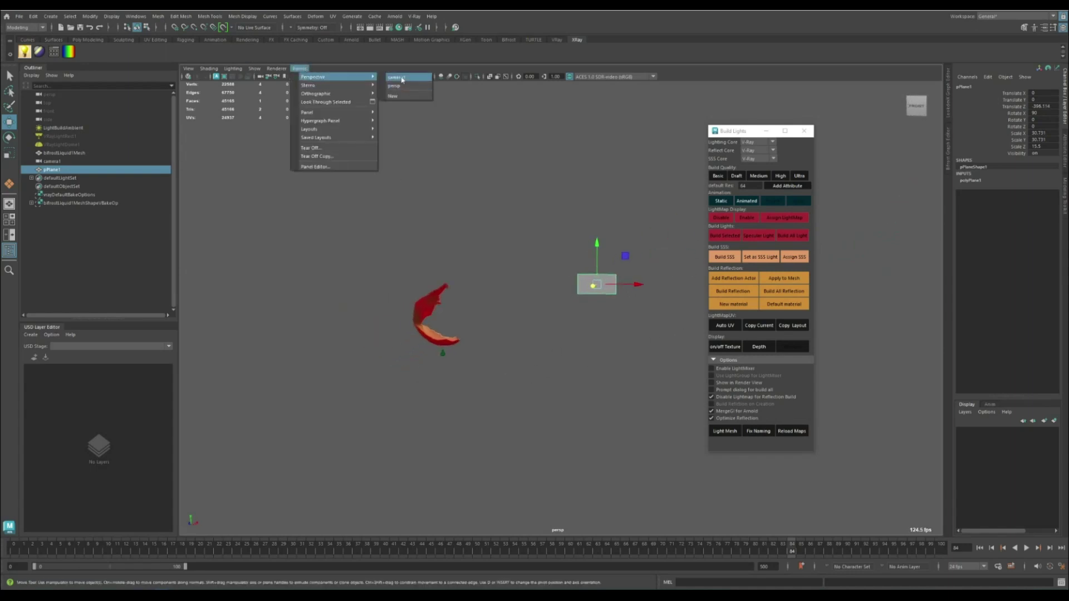
left_click(403, 84)
key("r")
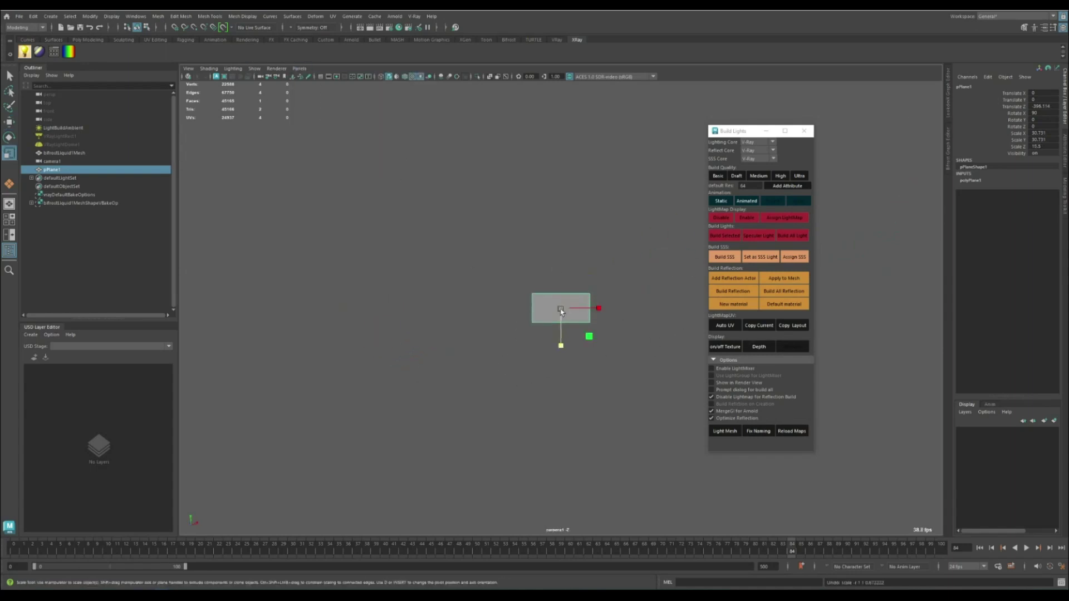
left_click_drag(561, 308, 907, 296)
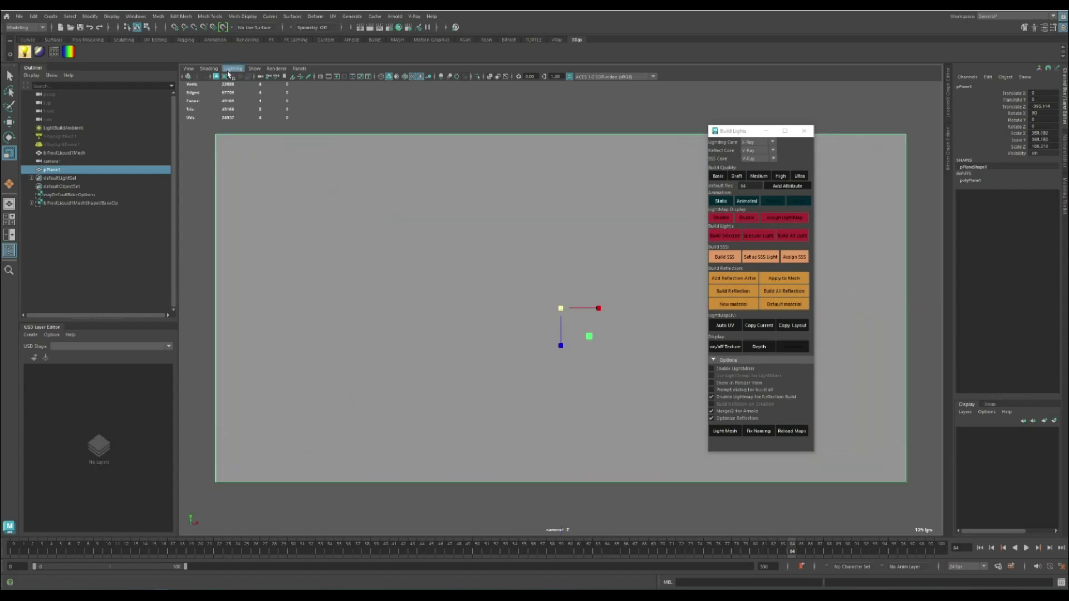
- Check the plane against the camera's resolution gate and refine its scale to about 460 in X and 258 in Z
left_click(336, 76)
middle_click_drag(366, 410, 408, 418)
left_click_drag(560, 345, 561, 351)
left_click_drag(558, 310, 572, 310)
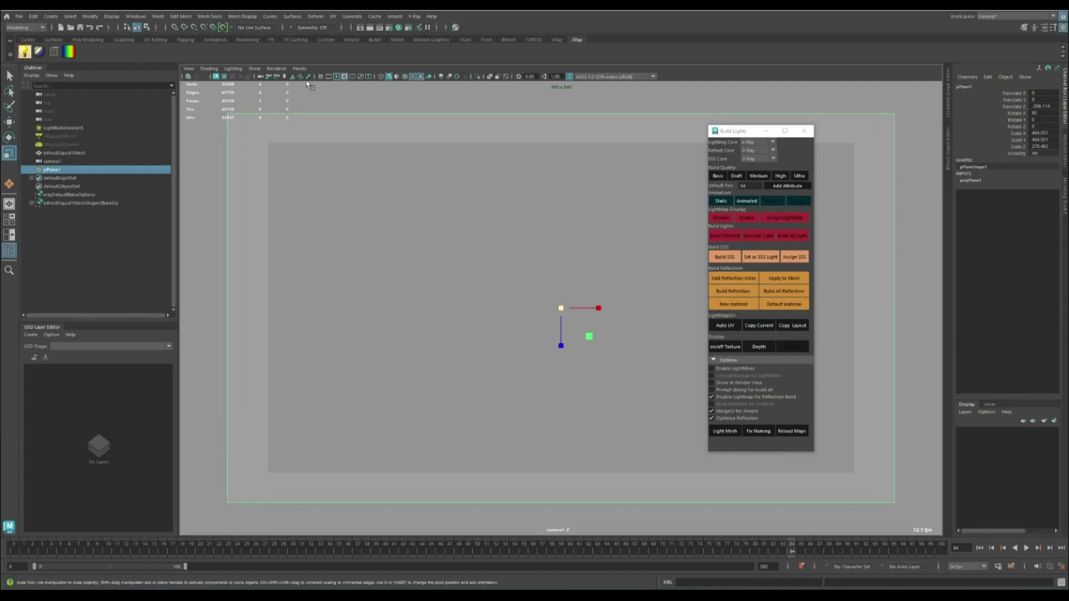
middle_click_drag(516, 285, 508, 285)
left_click(337, 77)
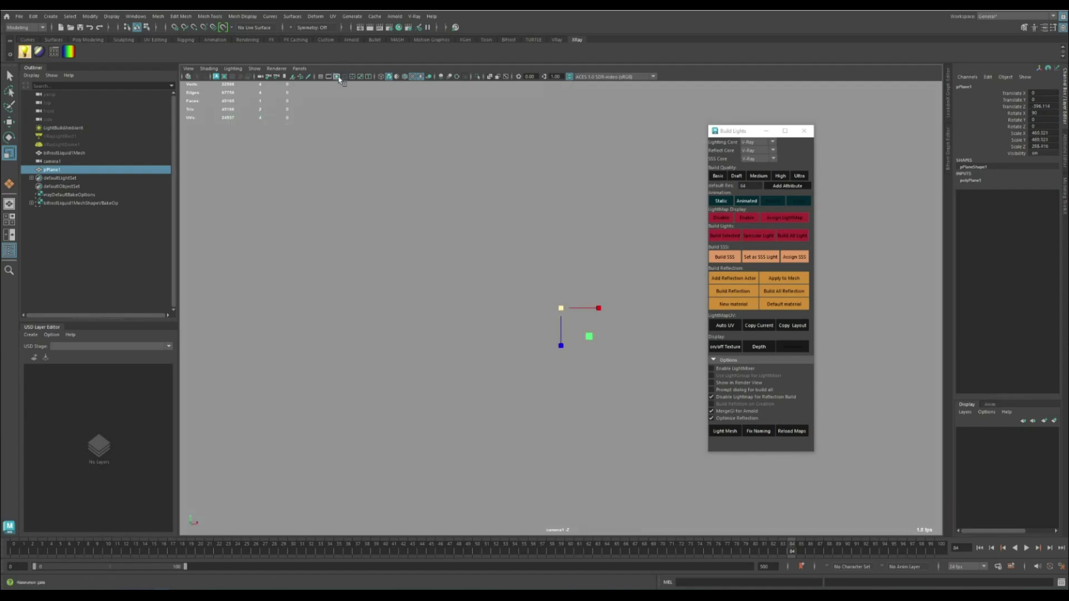
- Assign a new Surface Shader to the plane and connect a Ramp texture to its Out Color
right_click_drag(384, 179, 464, 472)
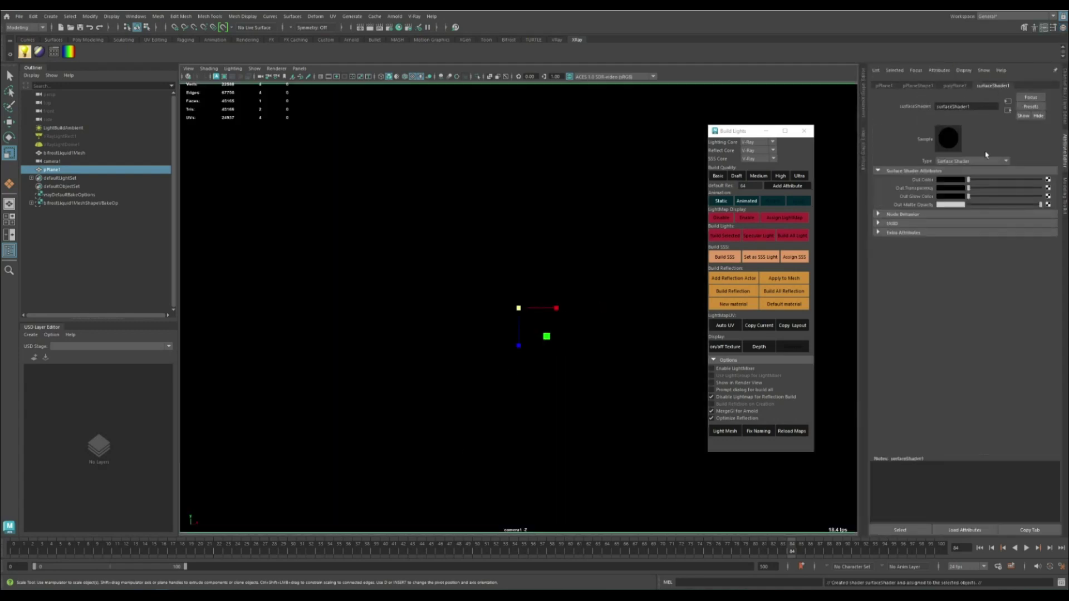
left_click(1048, 179)
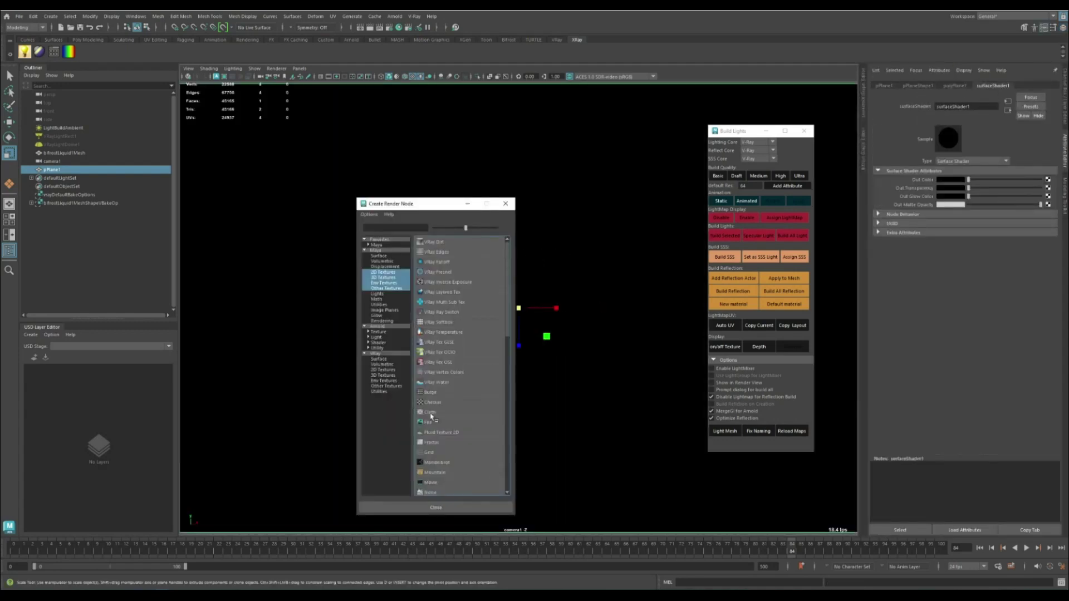
scroll(440, 461, "down", 2)
left_click(438, 466)
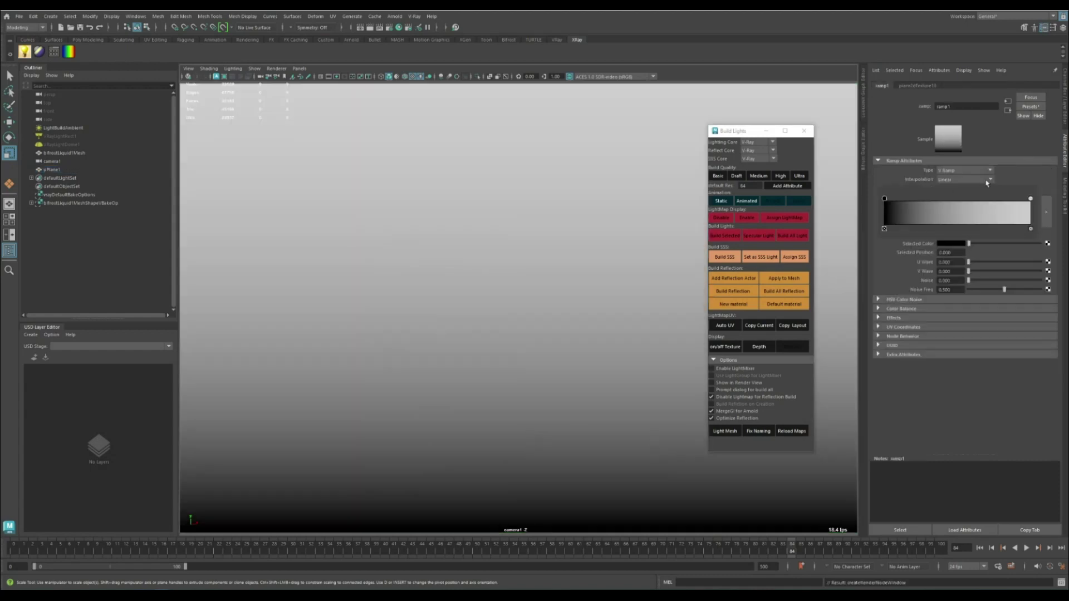
- Change the ramp to Circular Ramp and swap its color stops, with white at the center and black at the edge
left_click(972, 180)
left_click(962, 173)
left_click(961, 171)
left_click(952, 213)
mouse_move(886, 199)
left_mouse_down()
mouse_move(957, 199)
mouse_move(939, 201)
left_mouse_up()
left_click_drag(1030, 199, 848, 205)
left_click_drag(927, 201, 1030, 206)
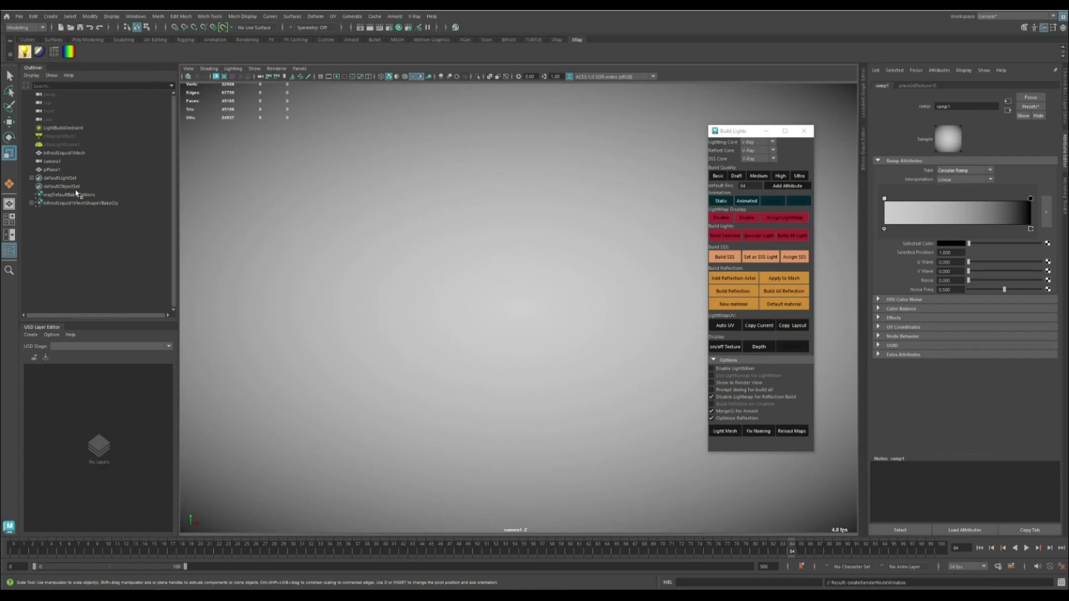
- Parent the background plane under the camera and frame the whole liquid mesh in the camera view
middle_click_drag(47, 172, 53, 162)
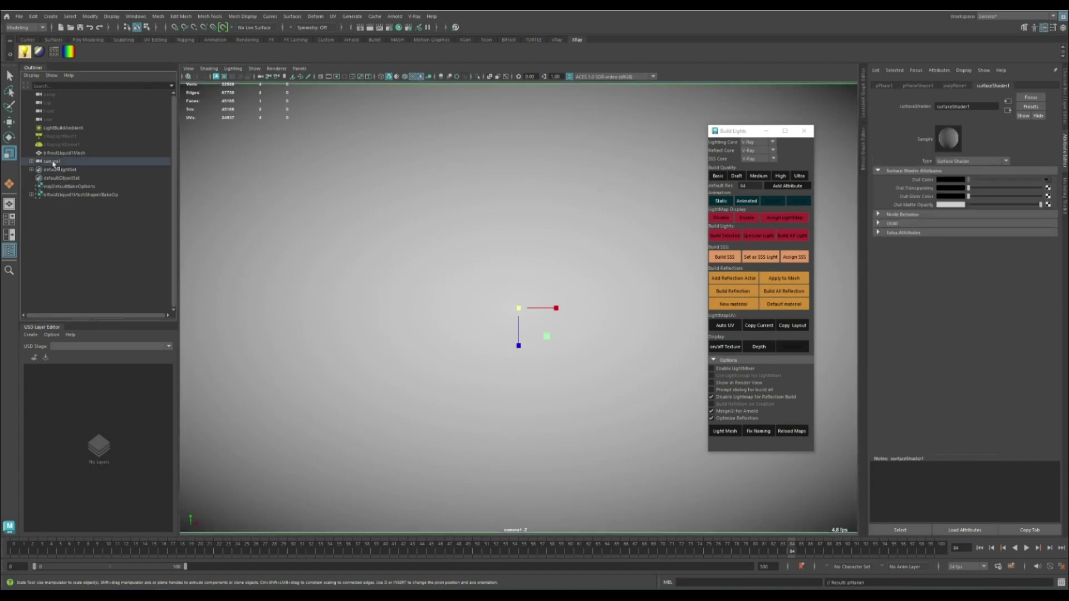
left_click(53, 161)
scroll(539, 258, "down", 5)
left_click_drag(539, 258, 492, 232, "alt")
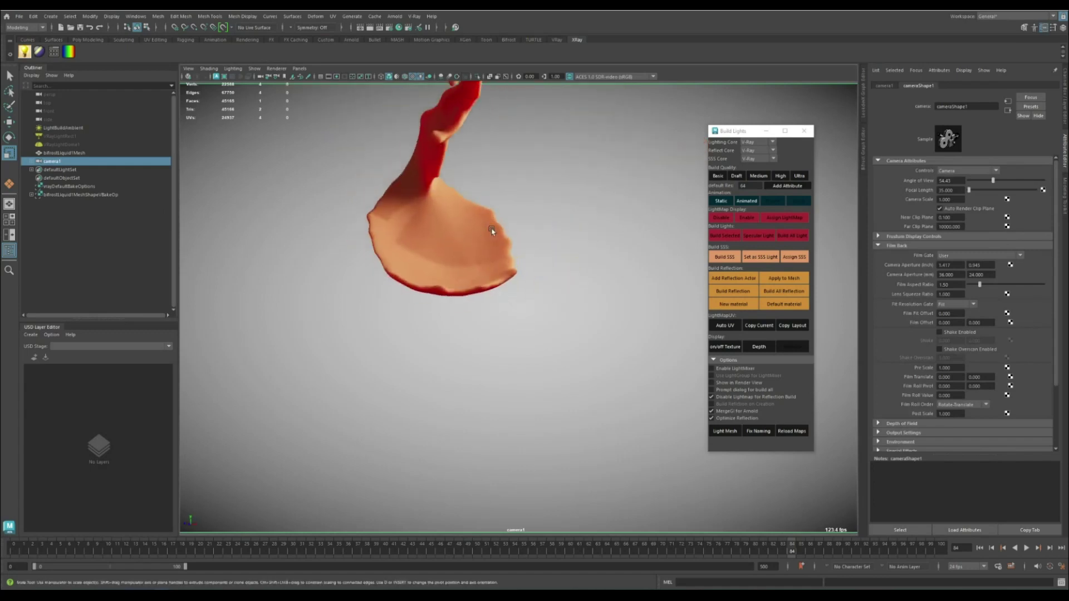
middle_click_drag(491, 232, 539, 349, "alt")
right_click_drag(539, 348, 599, 392, "alt")
middle_click_drag(599, 392, 606, 390, "alt")
- Clear the selection and close the Build Lights window
left_click(598, 313)
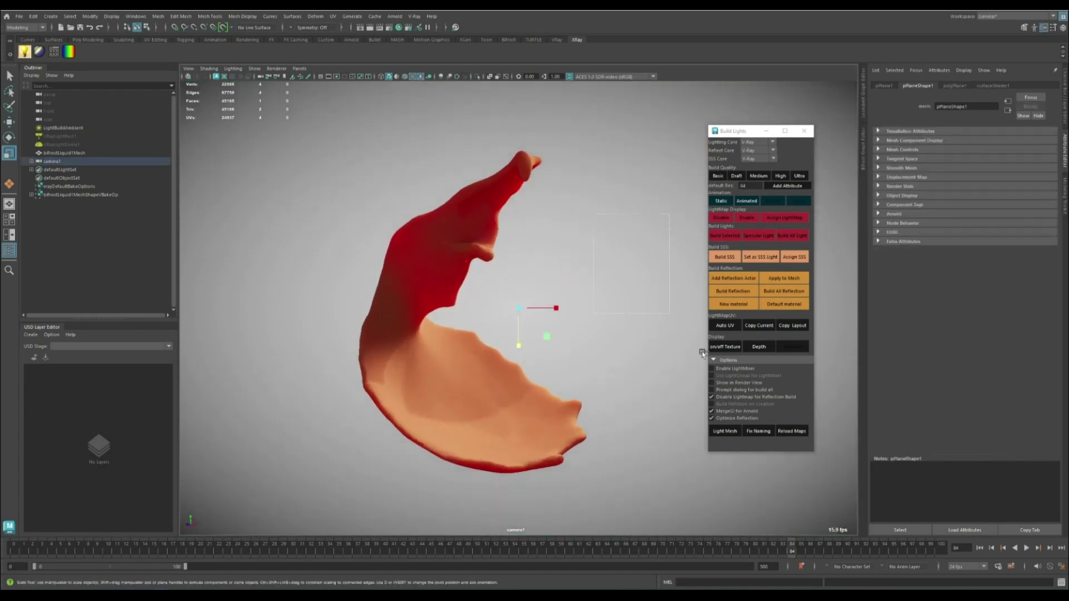
left_click(677, 101)
left_click(804, 131)
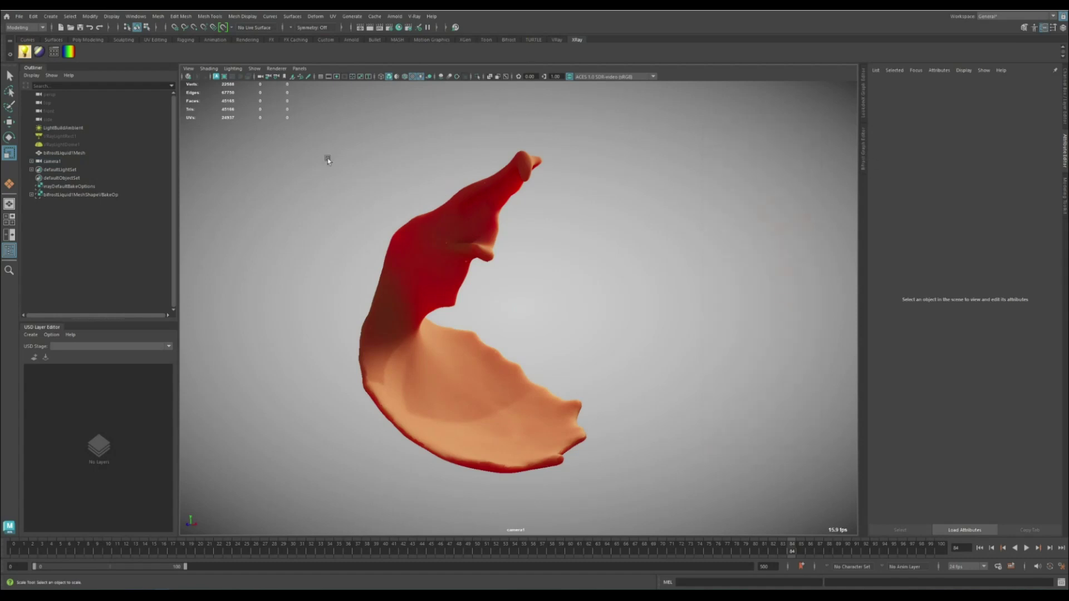
- Reopen the background ramp and set its outer color to a dark red sampled from the liquid
left_click(1049, 179)
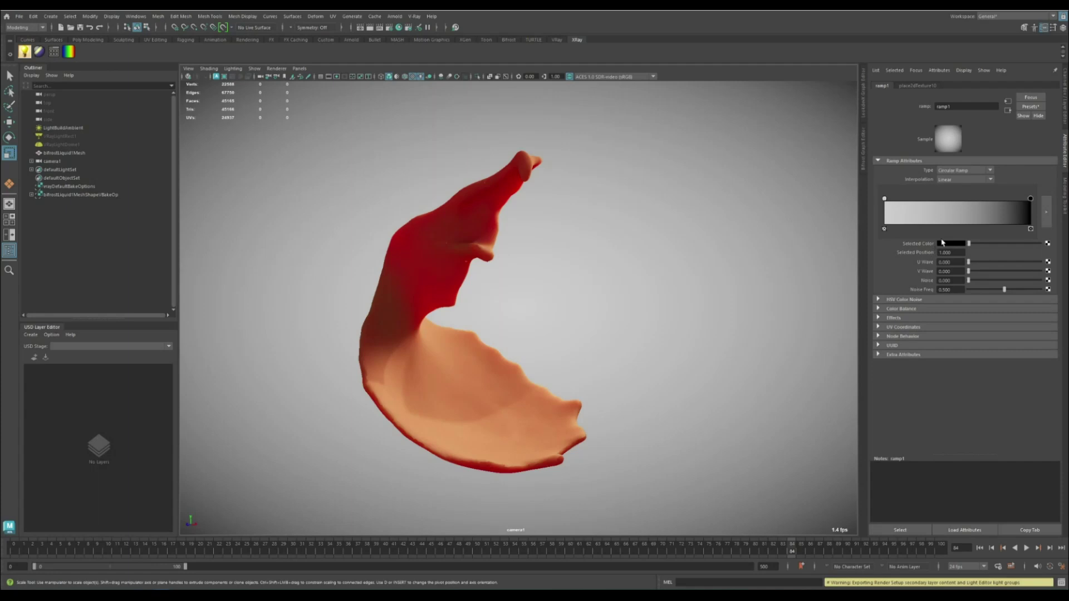
left_click(943, 243)
left_click(893, 228)
left_click(438, 248)
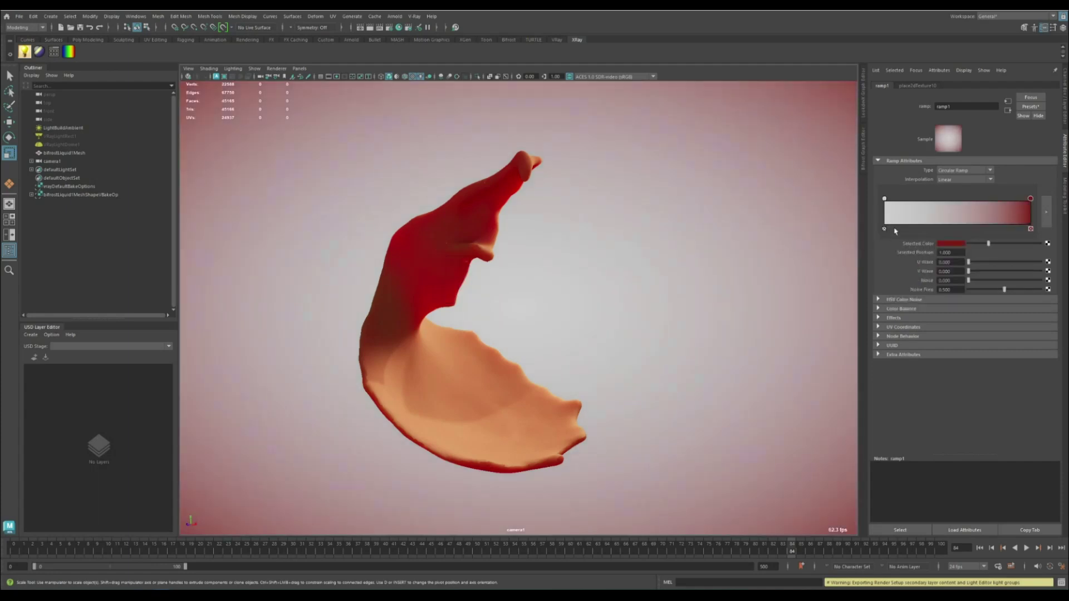
- Set the ramp's center color to an orange sampled from the liquid and raise its brightness to the maximum
left_click(884, 199)
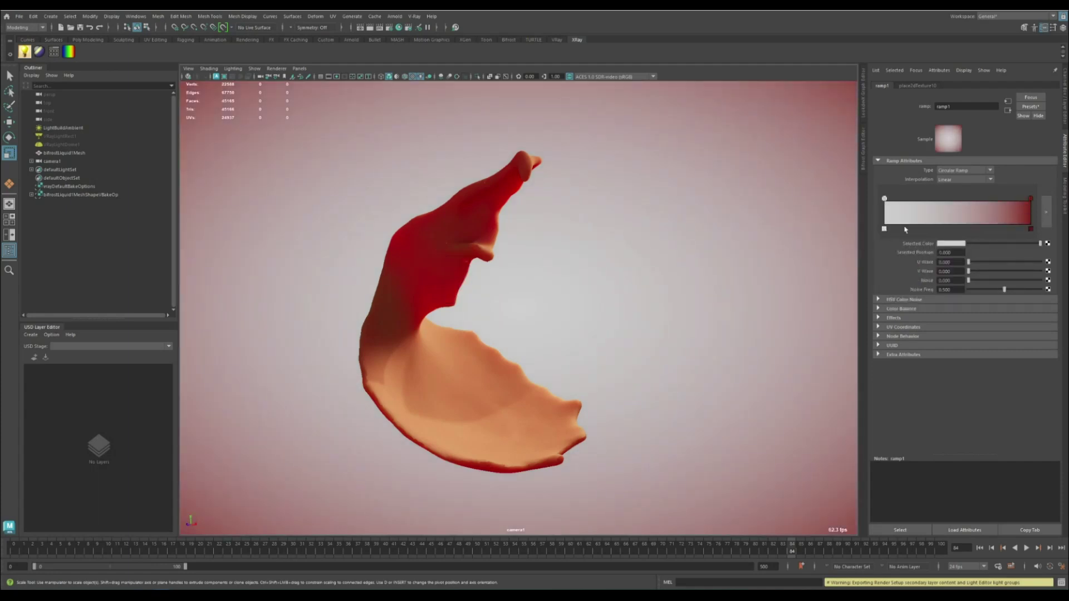
left_click(946, 244)
left_click(898, 229)
left_click(460, 446)
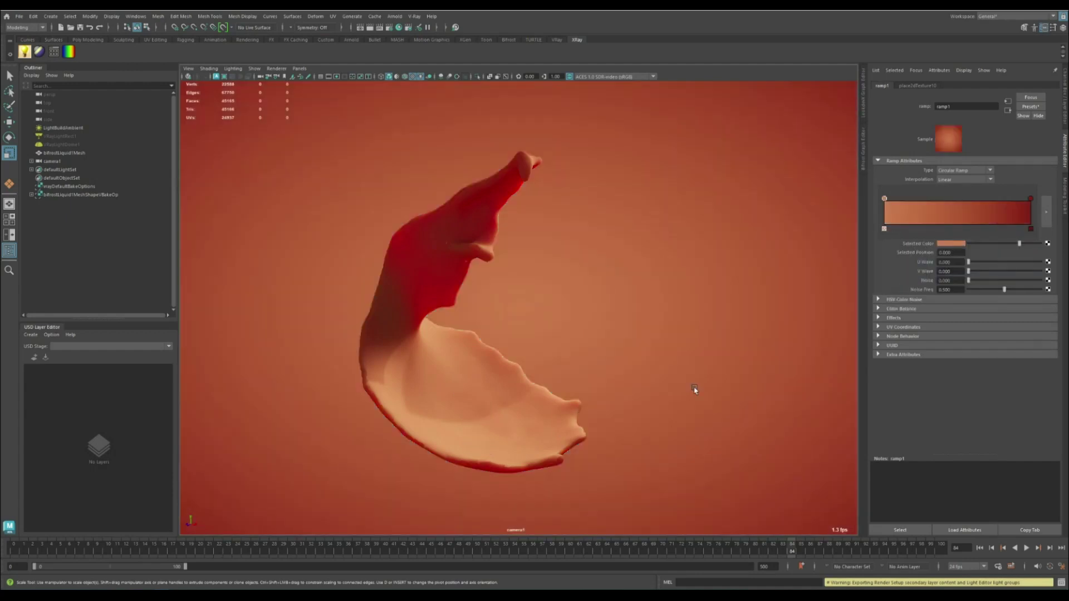
left_click_drag(1018, 248, 1040, 245)
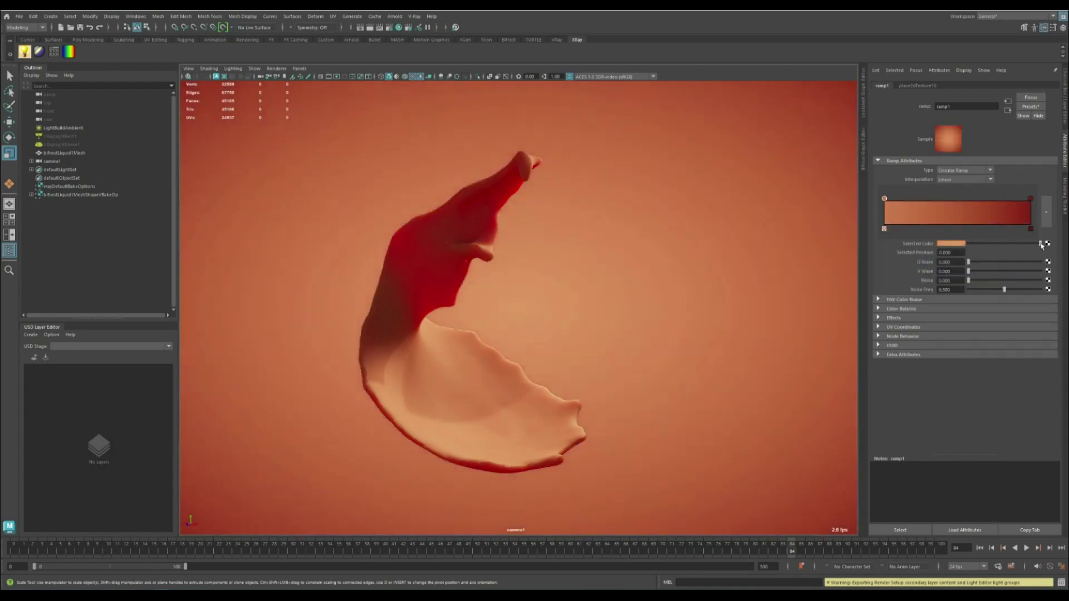
- Reopen Build Lights with the liquid mesh selected and add a reflection actor to the scene
left_click_drag(573, 382, 455, 483, "alt")
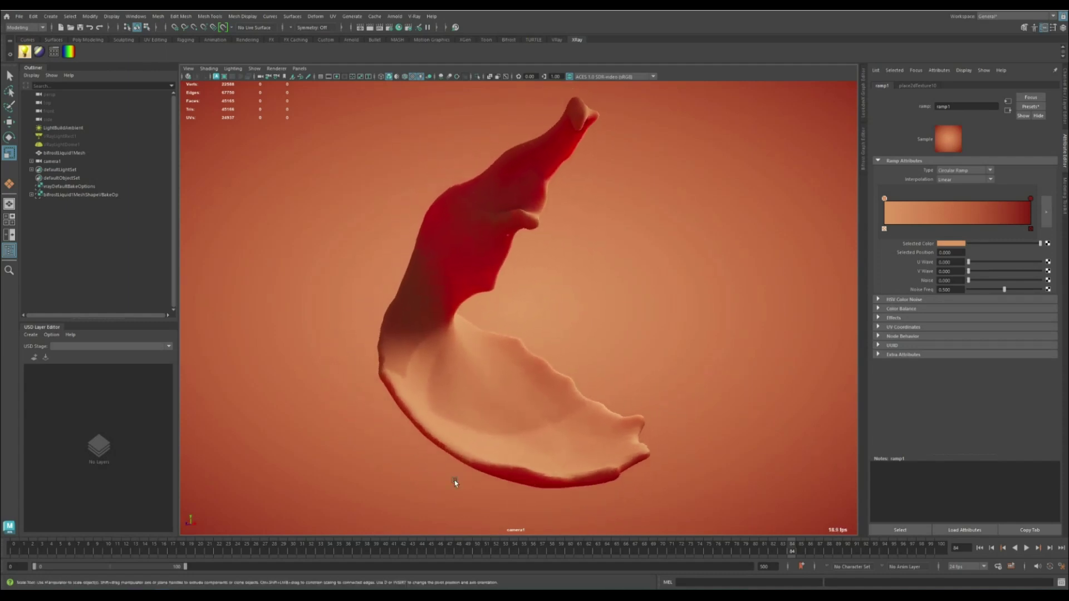
scroll(529, 353, "down", 1)
middle_click_drag(509, 341, 504, 355, "alt")
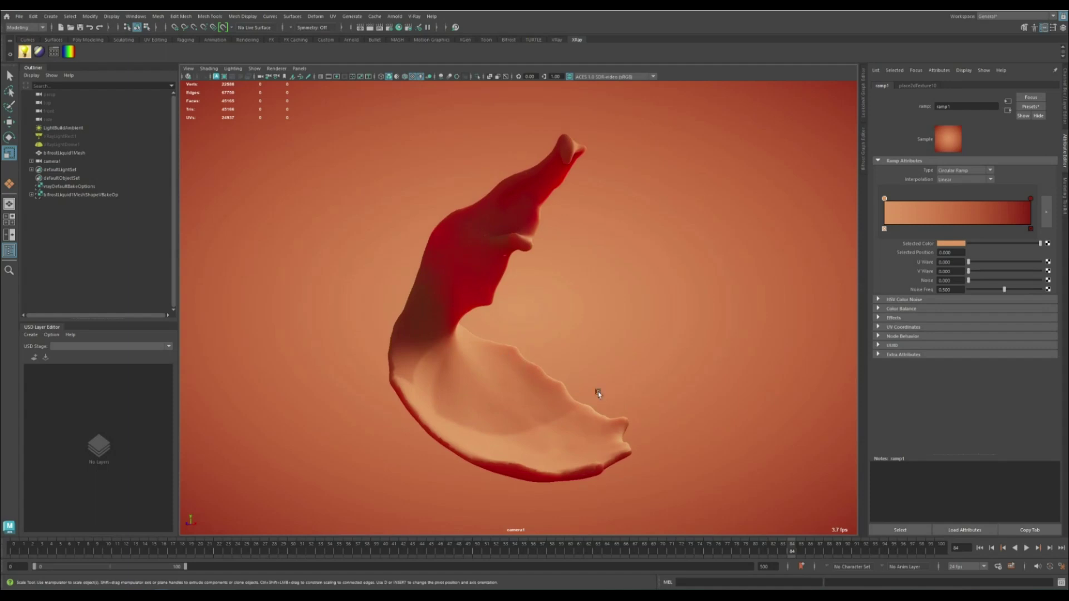
left_click_drag(598, 392, 527, 437, "alt")
left_click(485, 382)
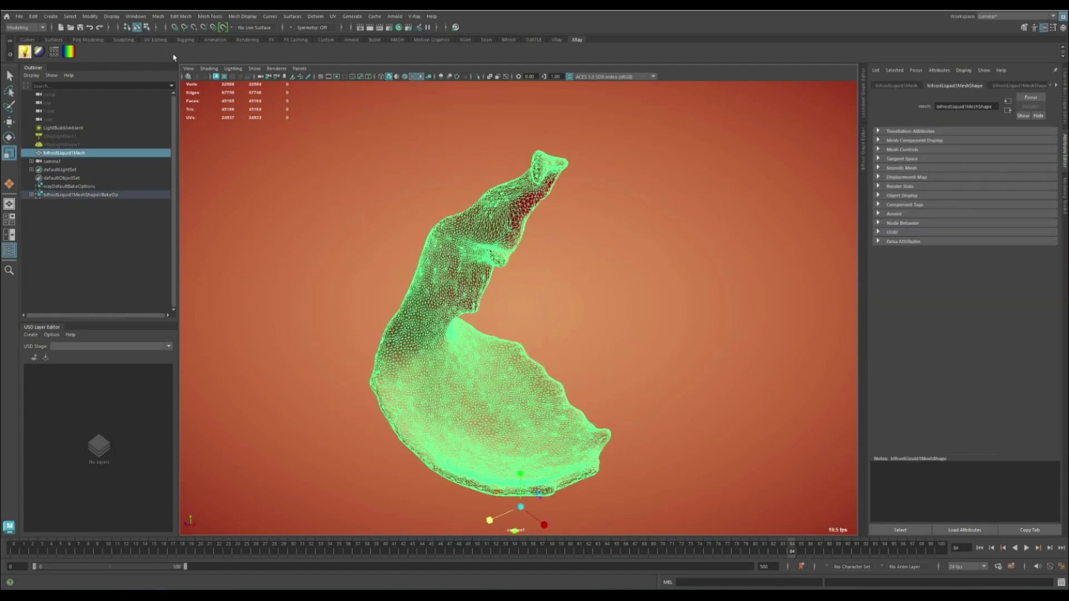
left_click(25, 52)
left_click(733, 278)
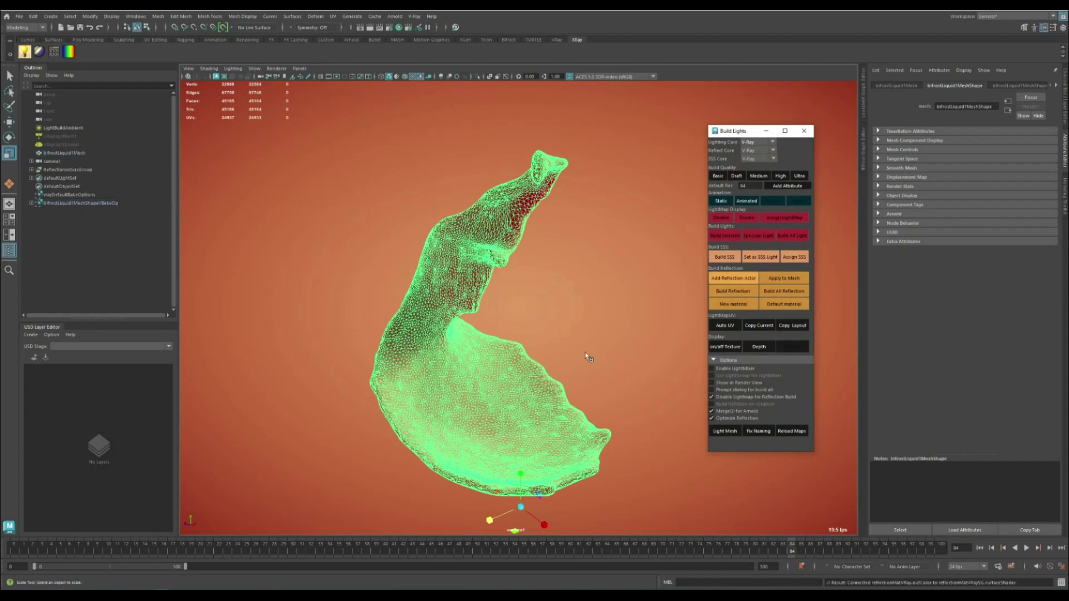
- Move the reflection actor sphere beside the liquid's inner curve and build its reflection
left_click_drag(532, 372, 485, 404, "alt")
left_click(498, 317)
key("w")
left_click_drag(542, 318, 486, 294)
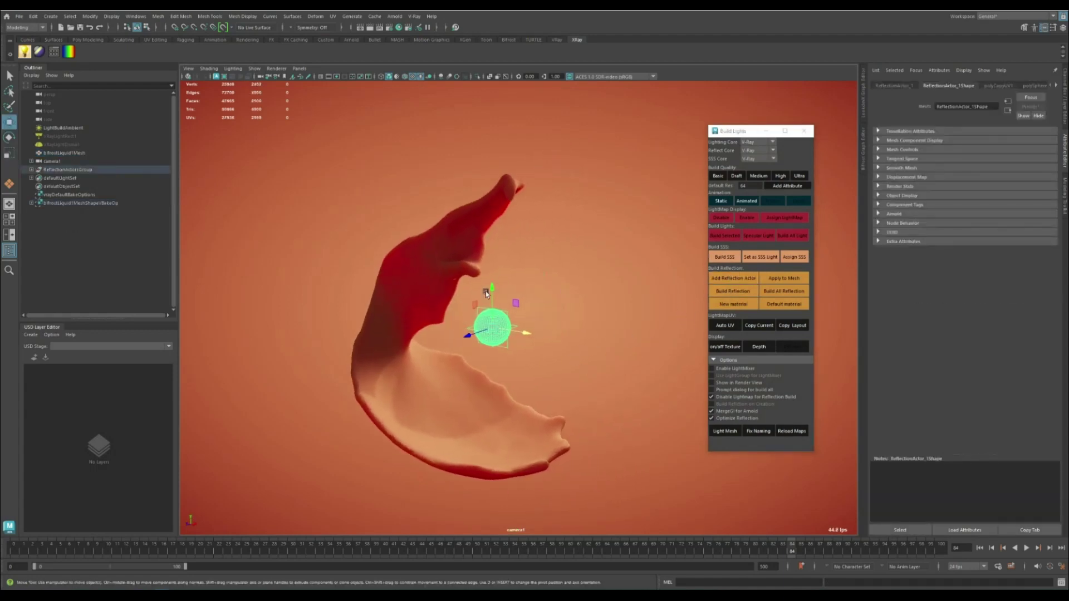
middle_click_drag(488, 239, 520, 229, "alt")
right_click_drag(523, 262, 575, 336, "alt")
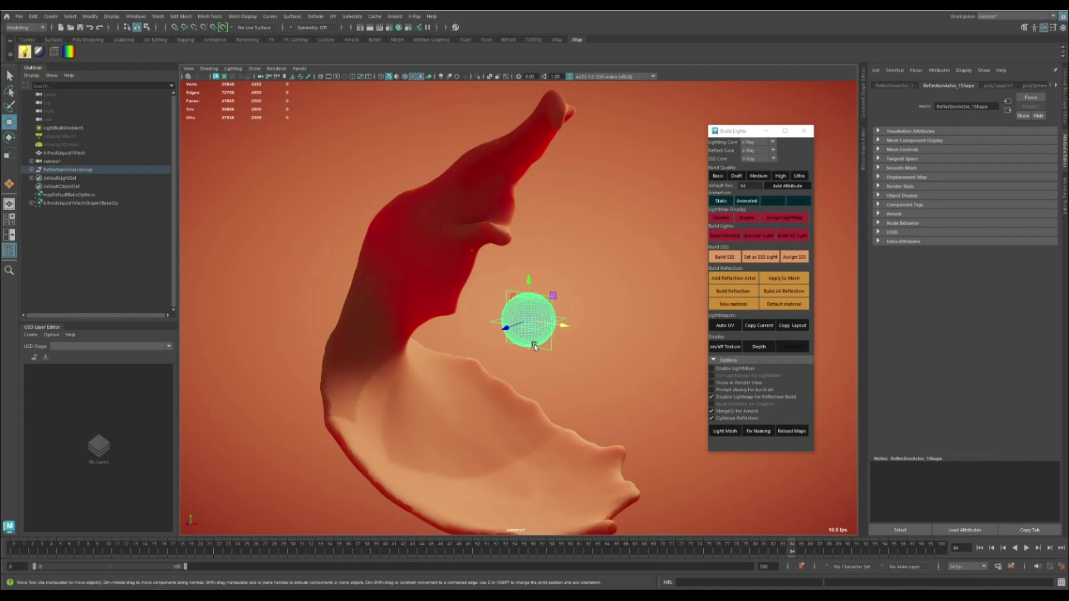
left_click_drag(535, 346, 515, 340, "alt")
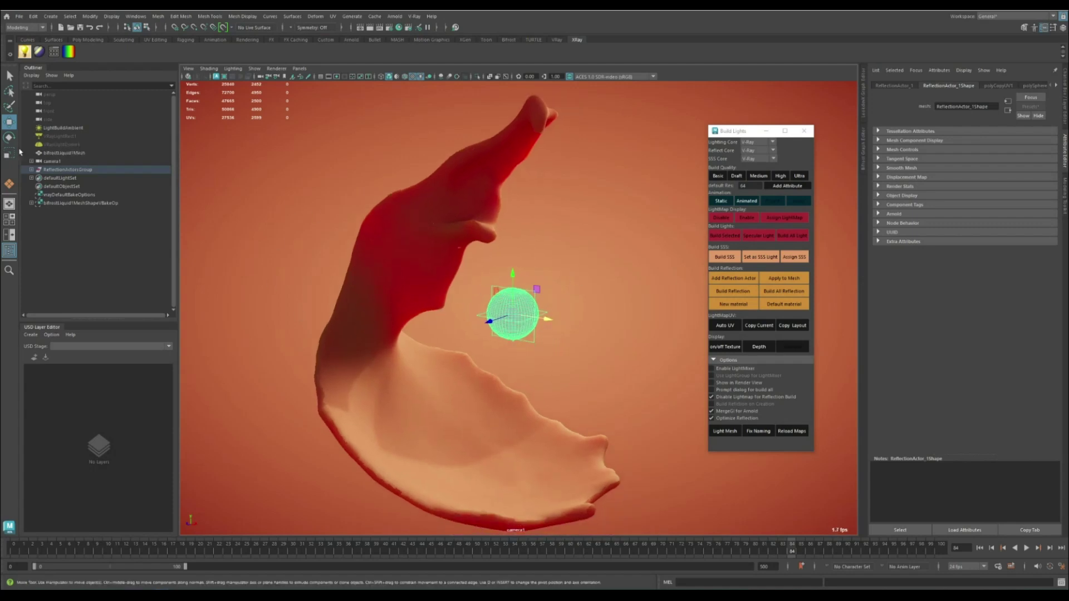
left_click(750, 291)
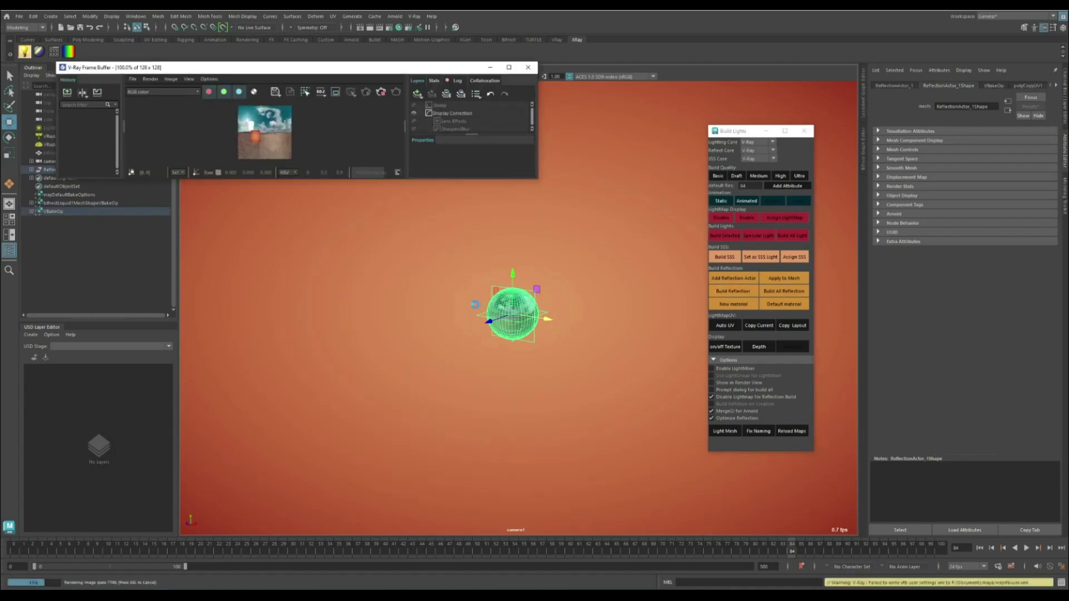
- Set the Specular Roll Off of the liquid mesh's material to 10
left_click_drag(516, 331, 533, 369, "alt")
left_click(533, 370)
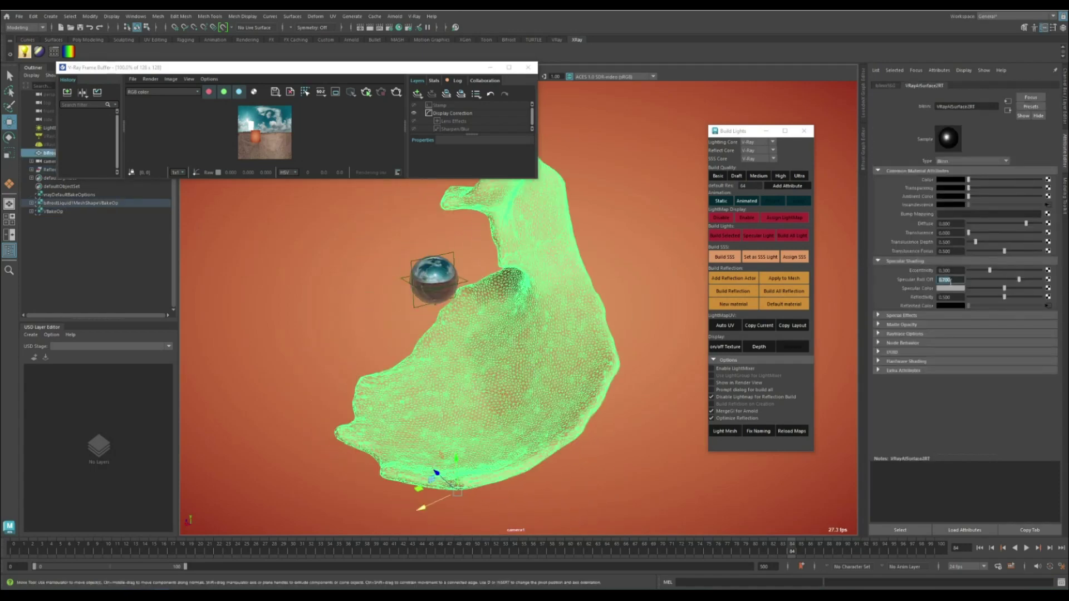
type("10")
key("Return")
left_click(828, 532)
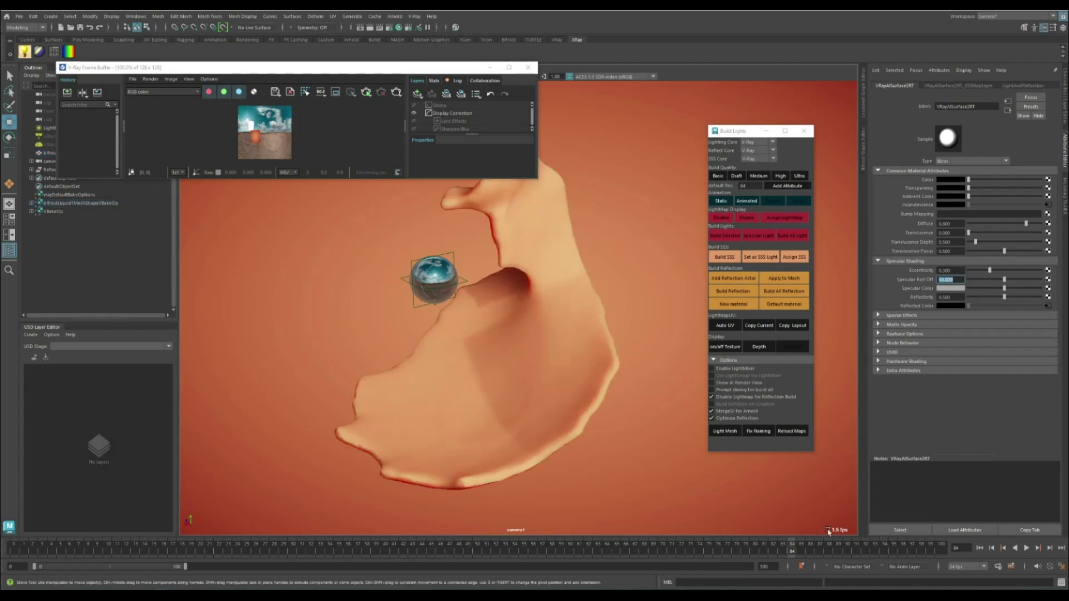
- Close the V-Ray Frame Buffer and hide the reflection actor sphere
left_click_drag(618, 423, 541, 378, "alt")
left_click(528, 68)
left_click_drag(507, 317, 530, 323, "alt")
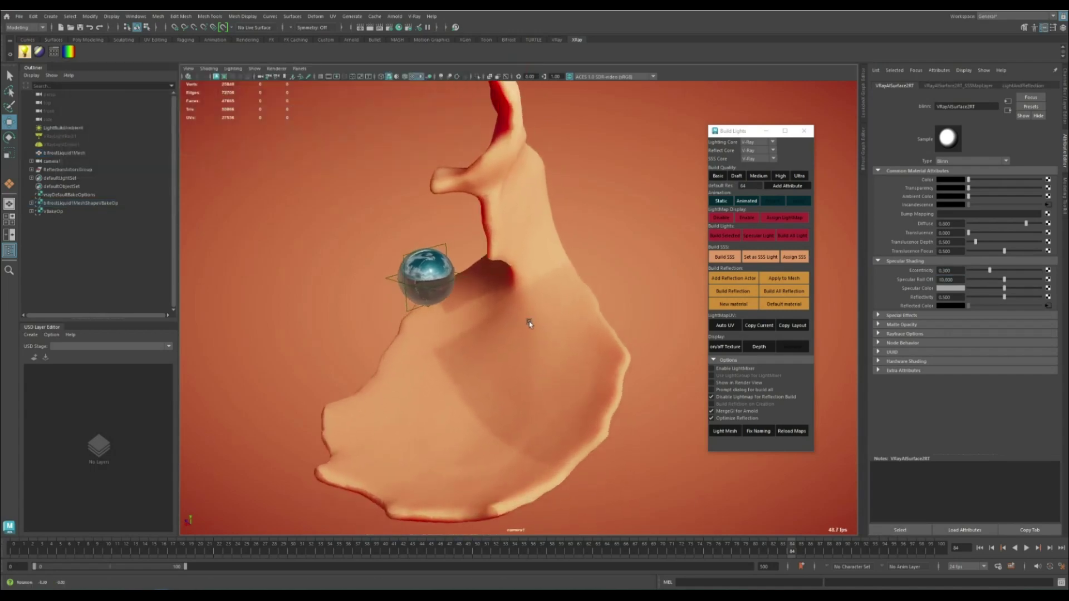
left_click(423, 277)
key("ctrl+h")
- Try brightening the Color of the liquid mesh's material and inspect the liquid from several angles
left_click(559, 289)
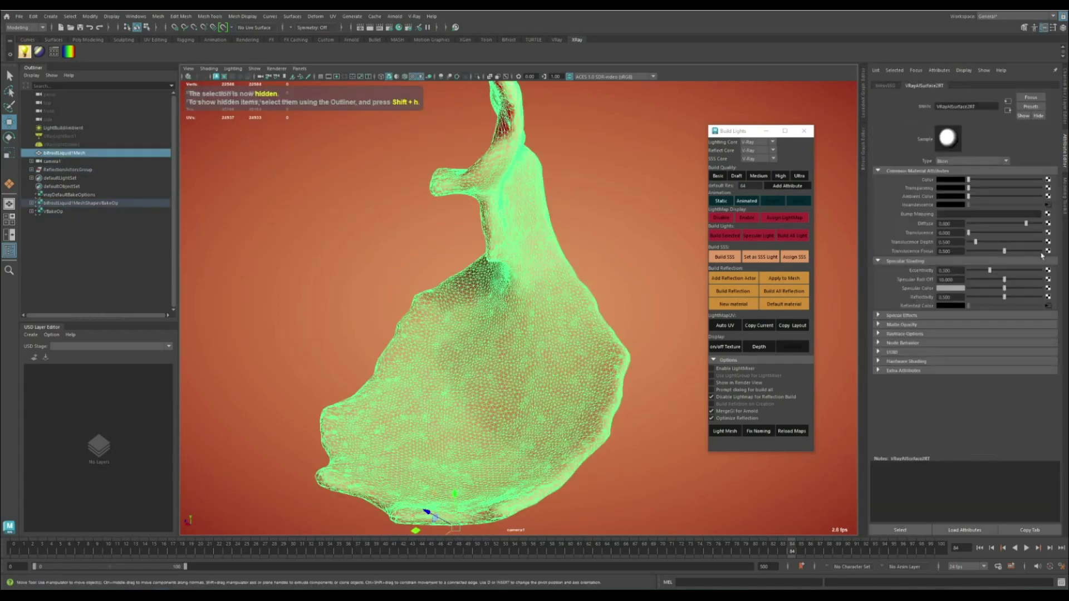
left_click(901, 530)
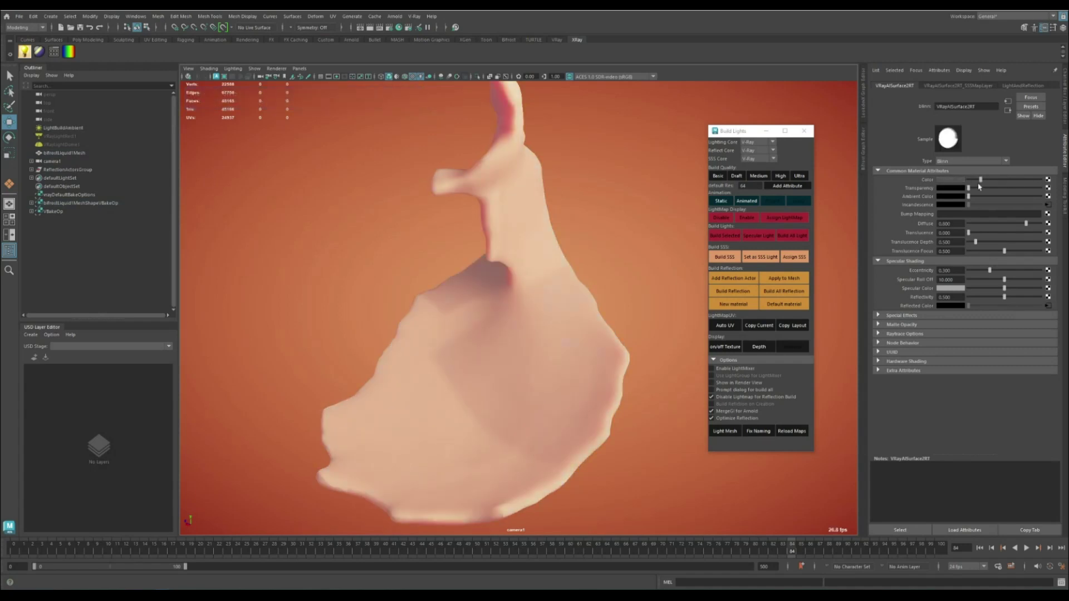
left_click_drag(372, 309, 427, 319, "alt")
right_click_drag(426, 318, 450, 321, "alt")
left_click_drag(450, 318, 517, 301, "alt")
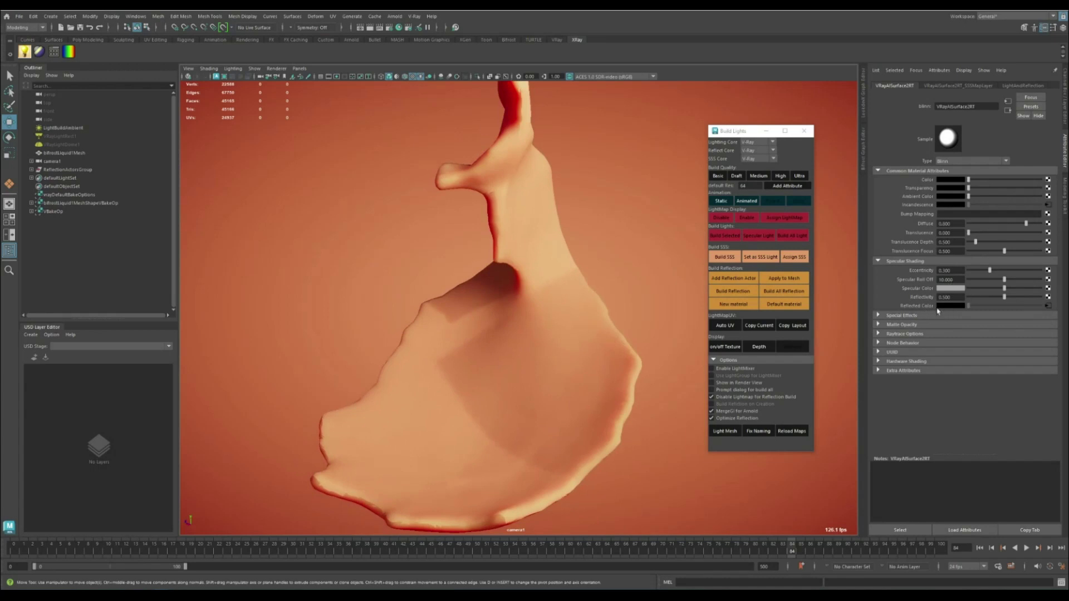
- Open the layered texture driving the material's Reflected Color and compare its middle Multiply layer hidden and visible
left_click(1049, 306)
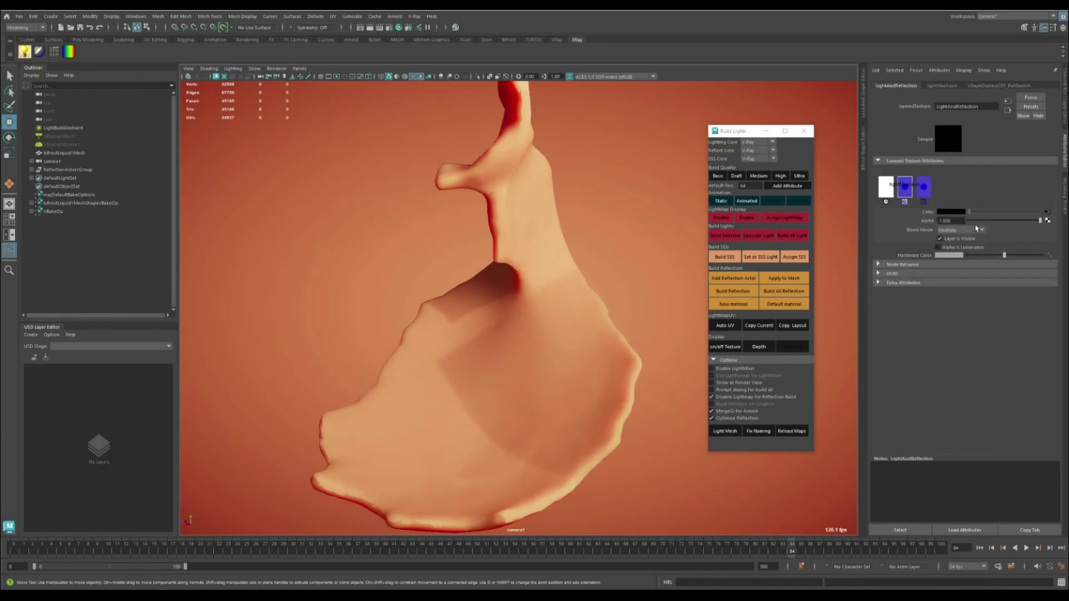
left_click(942, 238)
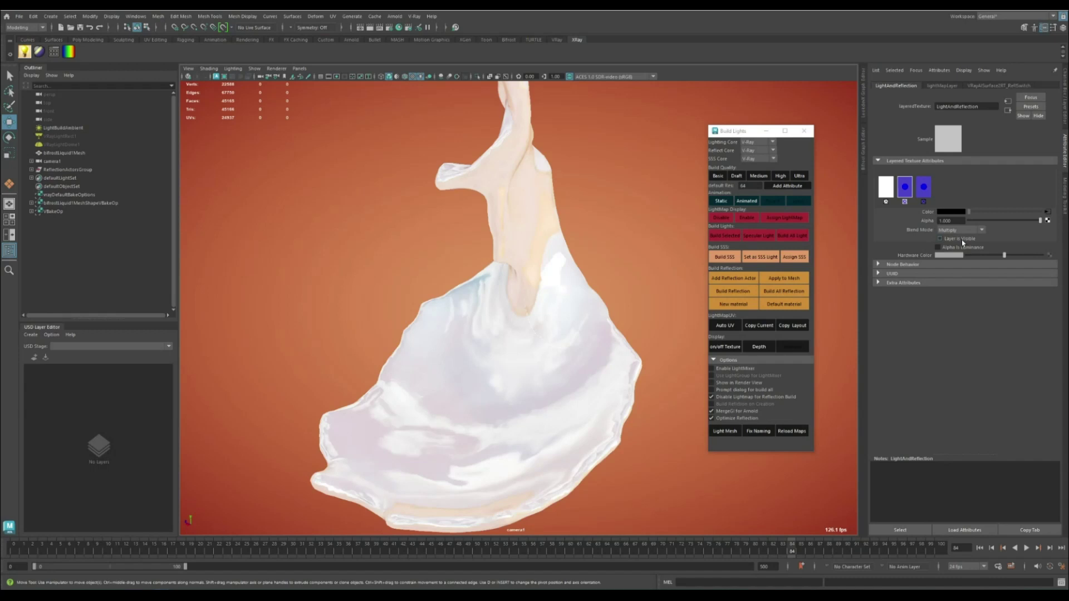
left_click(961, 239)
mouse_move(1040, 220)
left_mouse_down()
mouse_move(957, 214)
mouse_move(1040, 221)
left_mouse_up()
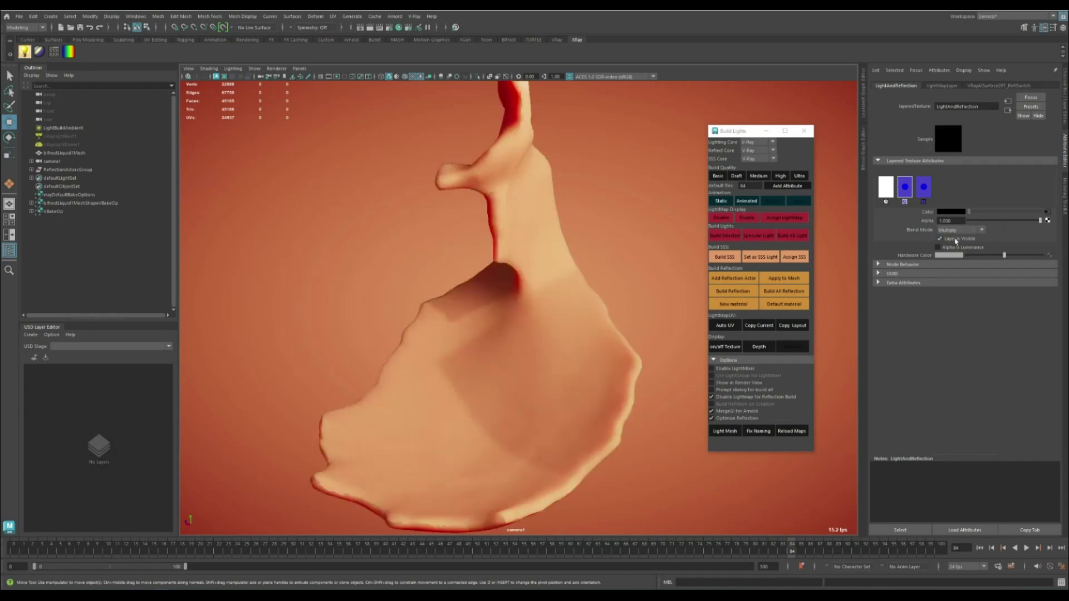
- Set the Specular Roll Off of the liquid mesh's material to 1 and reduce its Reflectivity to nearly zero
left_click(954, 240)
left_click_drag(449, 347, 525, 338, "alt")
left_click(473, 380)
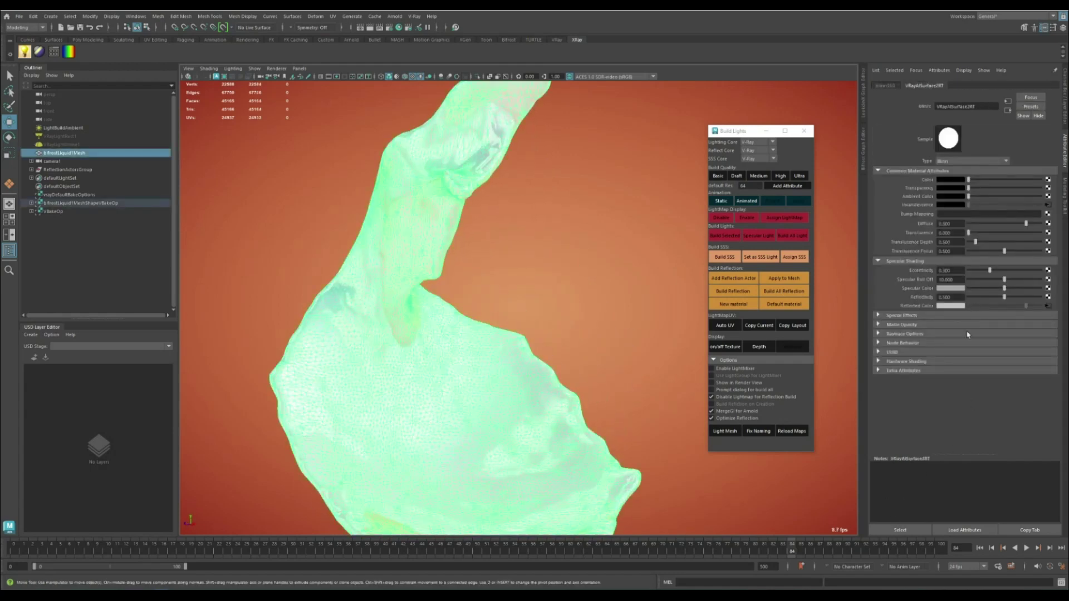
left_click(892, 529)
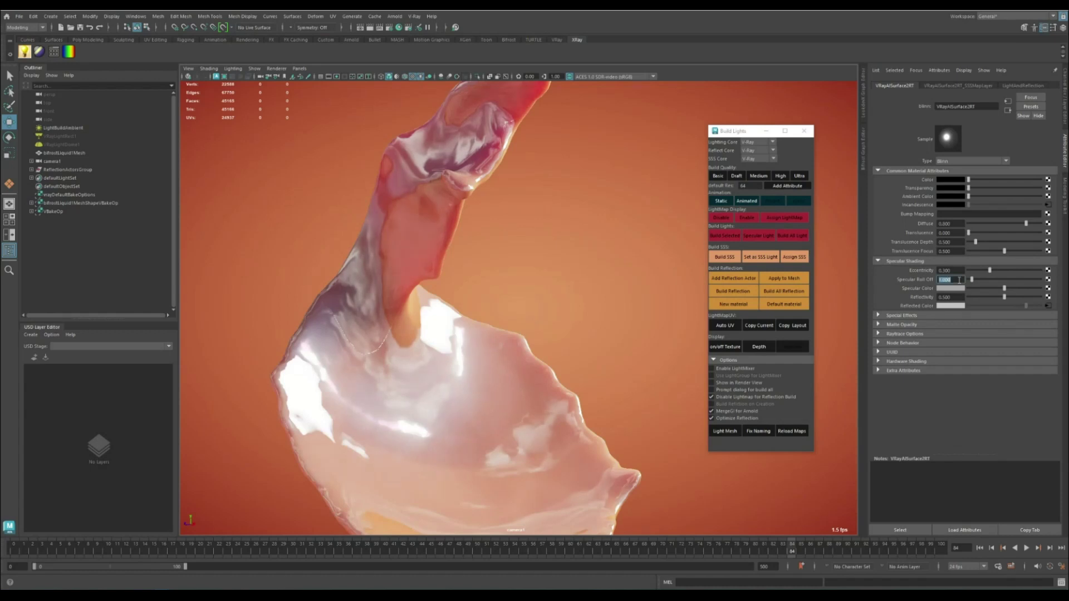
left_click_drag(991, 296, 958, 297)
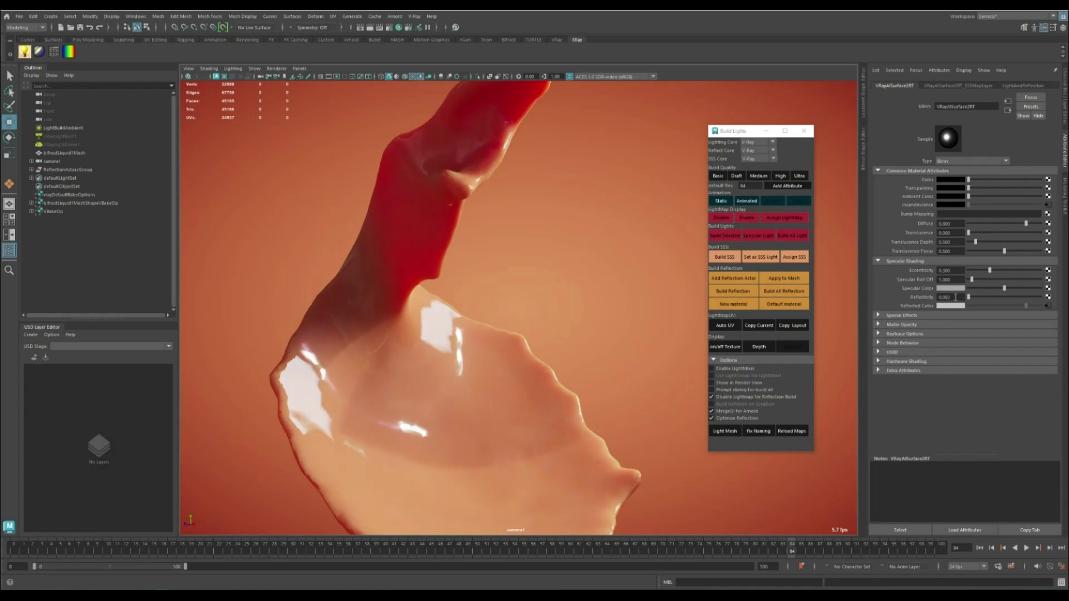
left_click_drag(516, 310, 410, 238, "alt")
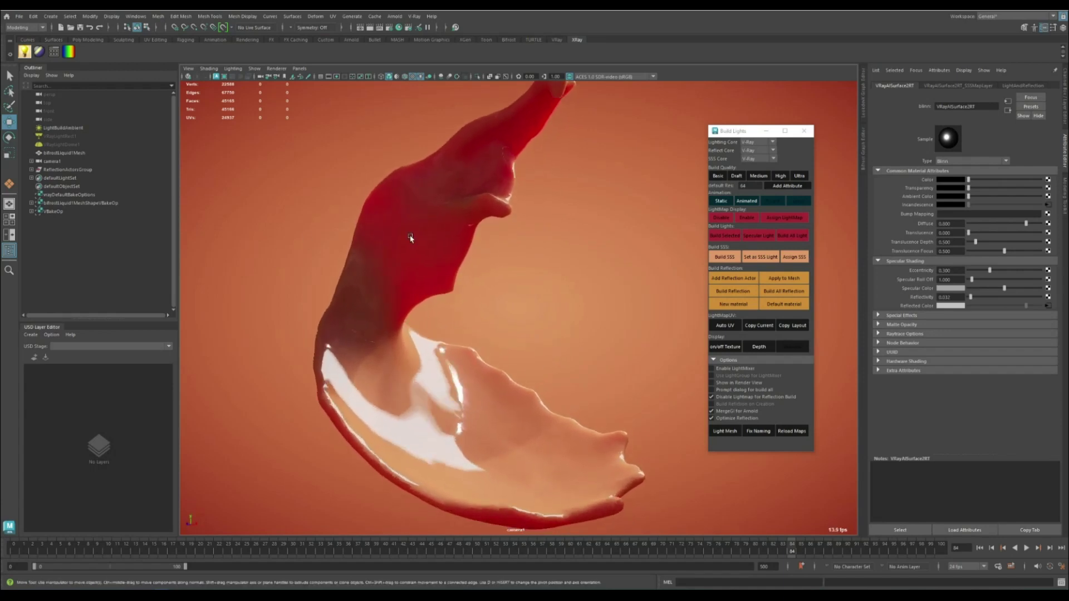
- Select the reflection actor in its group and set its V-Ray material's Reflection Glossiness to 0.2
left_click(32, 169)
left_click(64, 177)
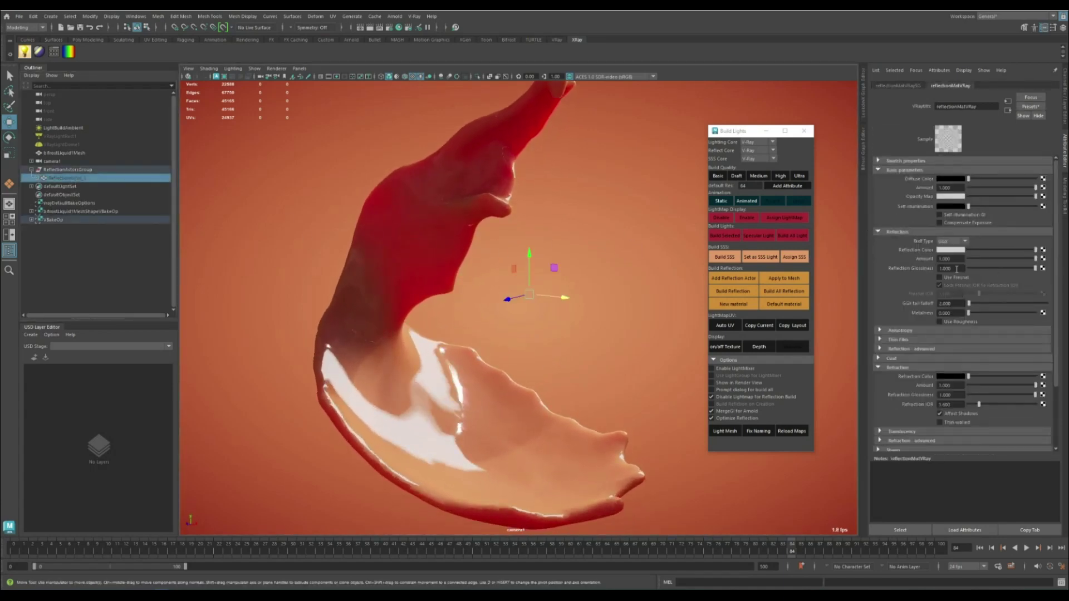
left_click(950, 321)
left_click(959, 268)
type("0.2")
key("Return")
- Set the reflection actor's Resolution to 256 and rebuild its reflection, closing the V-Ray Frame Buffer when done
key("ctrl+a")
left_click(1041, 160)
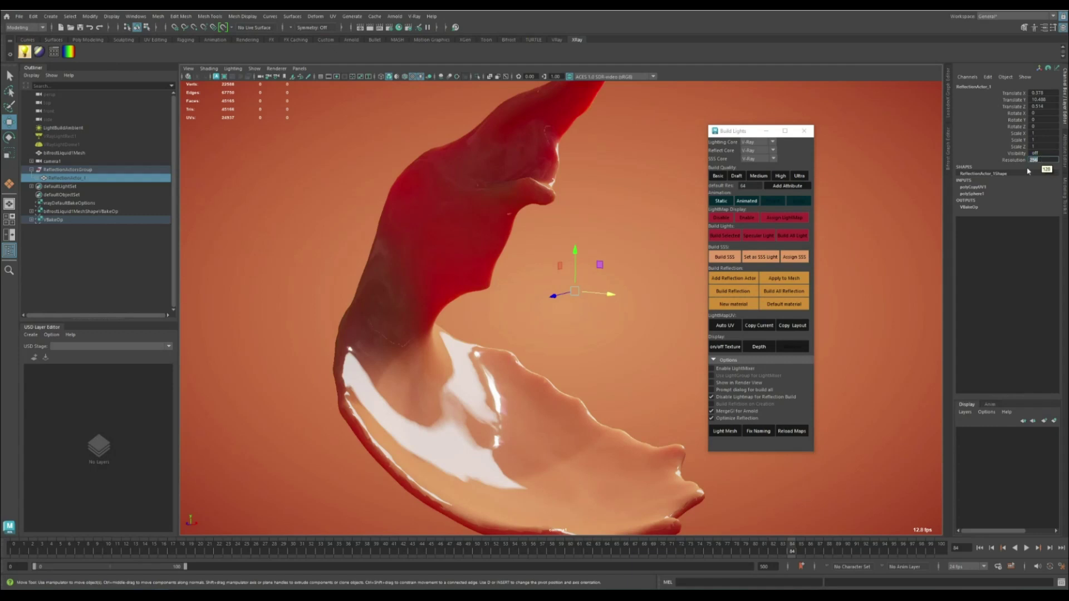
left_click(733, 291)
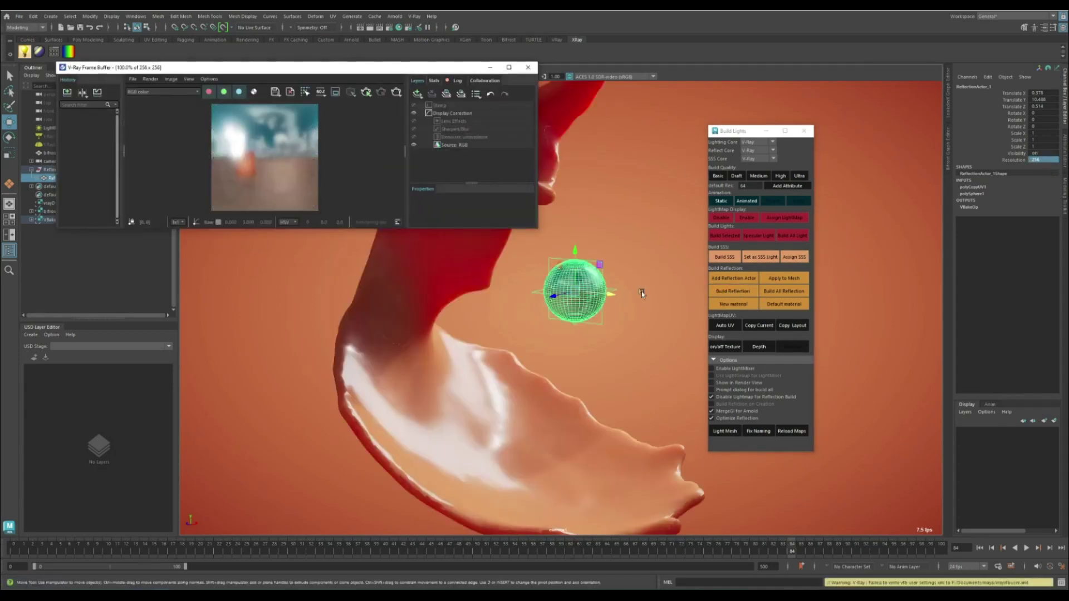
left_click(528, 67)
- Apply the rebuilt reflection to the liquid mesh with filtering and inspect it up close
left_click_drag(390, 334, 473, 359, "alt")
right_click_drag(473, 360, 549, 369, "alt")
left_click(528, 385)
right_click(779, 281)
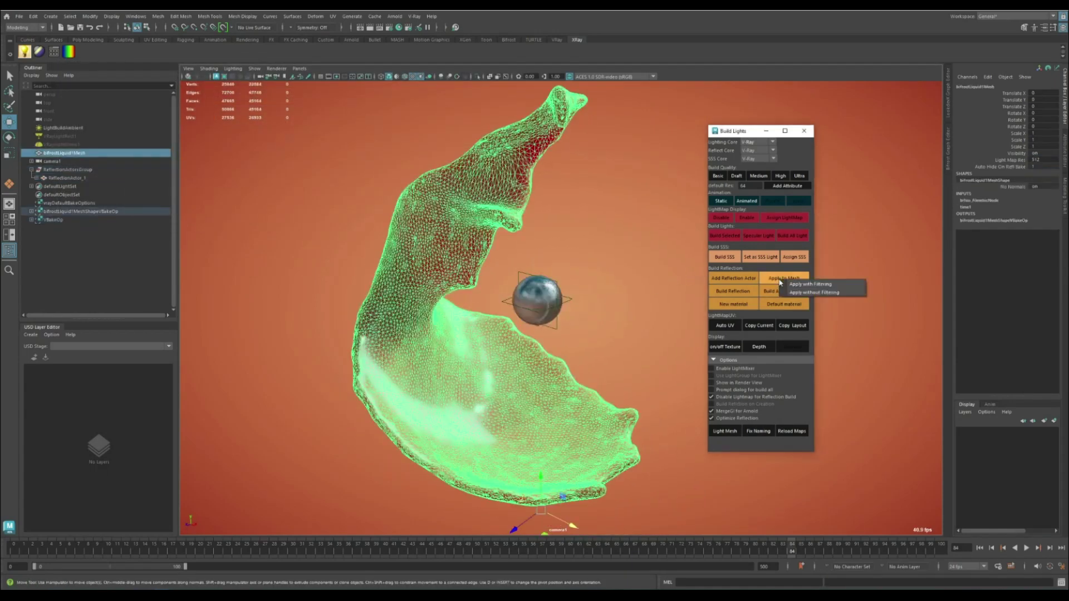
left_click(802, 284)
left_click_drag(423, 373, 415, 396, "alt")
right_click_drag(415, 396, 682, 317, "alt")
- Select the liquid mesh again and reapply the reflection using the filtering option
left_click(300, 457)
left_click_drag(384, 385, 419, 370, "alt")
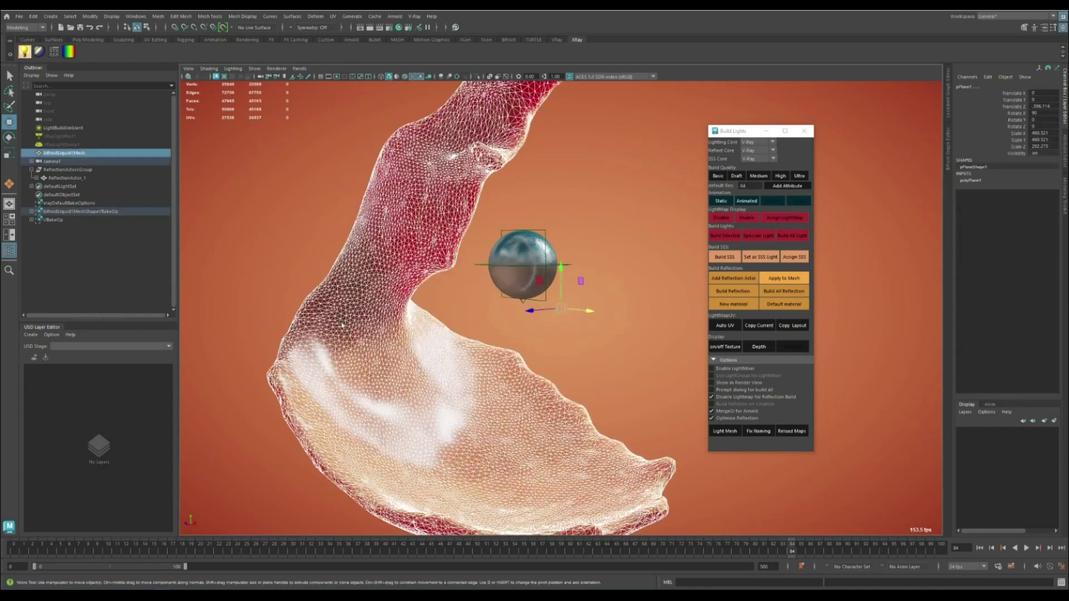
left_click(544, 415)
right_click(795, 285)
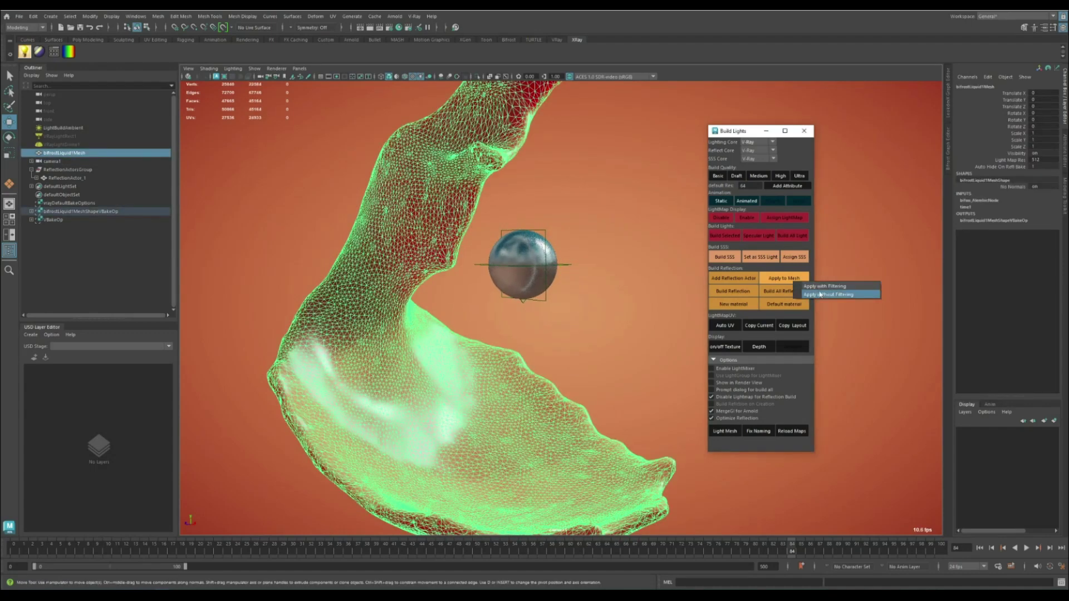
left_click(816, 286)
mouse_move(465, 375)
left_mouse_down("alt")
mouse_move(523, 442)
mouse_move(449, 443)
mouse_move(526, 432)
mouse_move(520, 441)
mouse_move(432, 446)
mouse_move(429, 482)
mouse_move(515, 309)
mouse_move(449, 341)
mouse_move(437, 370)
left_mouse_up("alt")
- Hide the reflection actor sphere and clear the selection to view the liquid without its wireframe
left_click(520, 285)
key("ctrl+h")
left_click(423, 348)
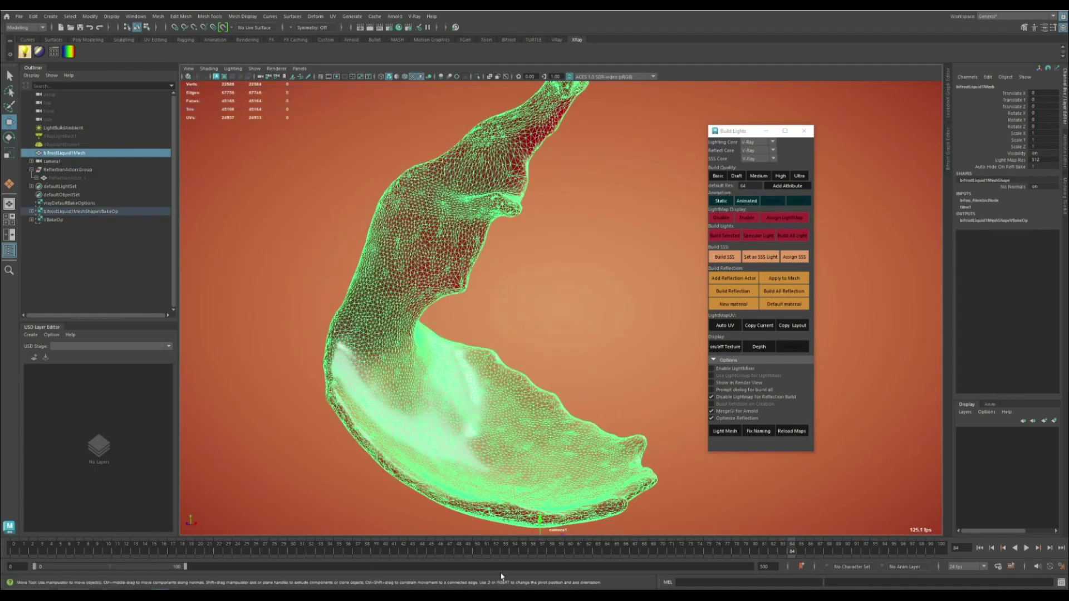
left_click(586, 355)
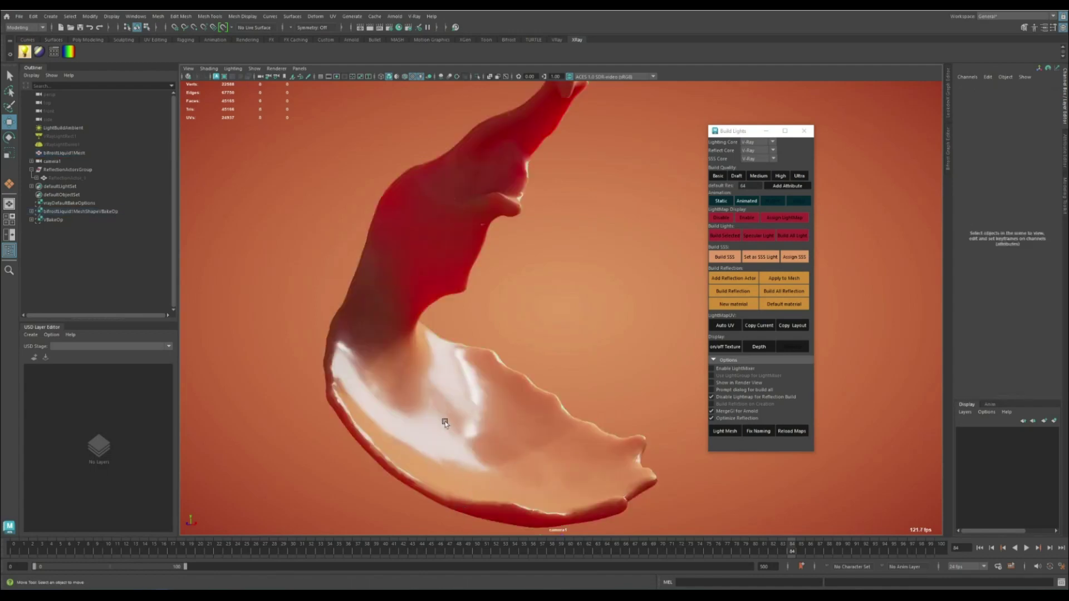
- Switch to the other Maya scene with the orange liquid and scrub through its animation from several angles
mouse_move(161, 589)
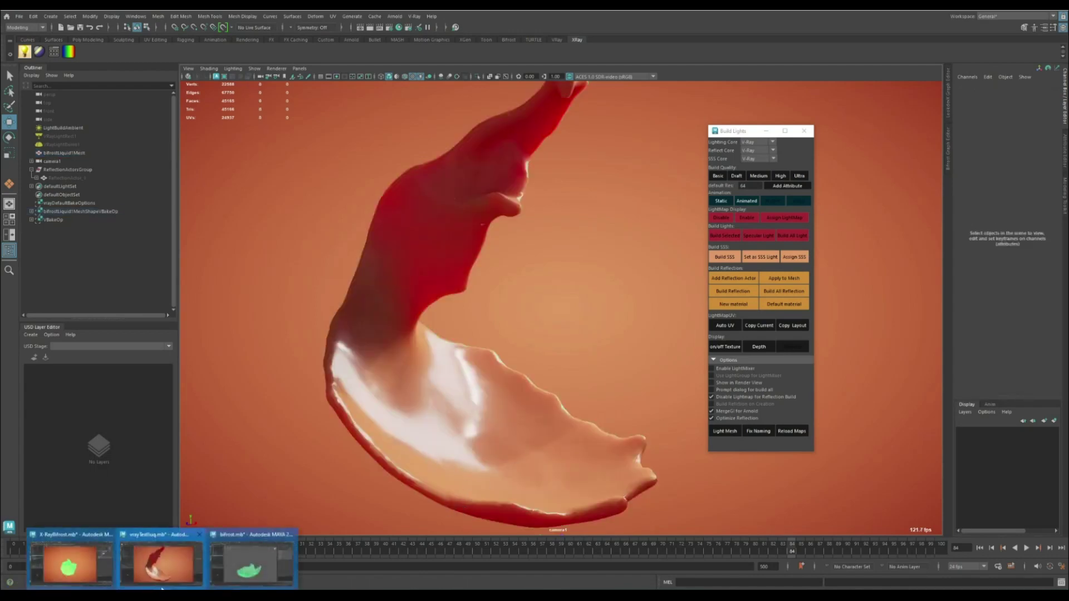
left_click(69, 566)
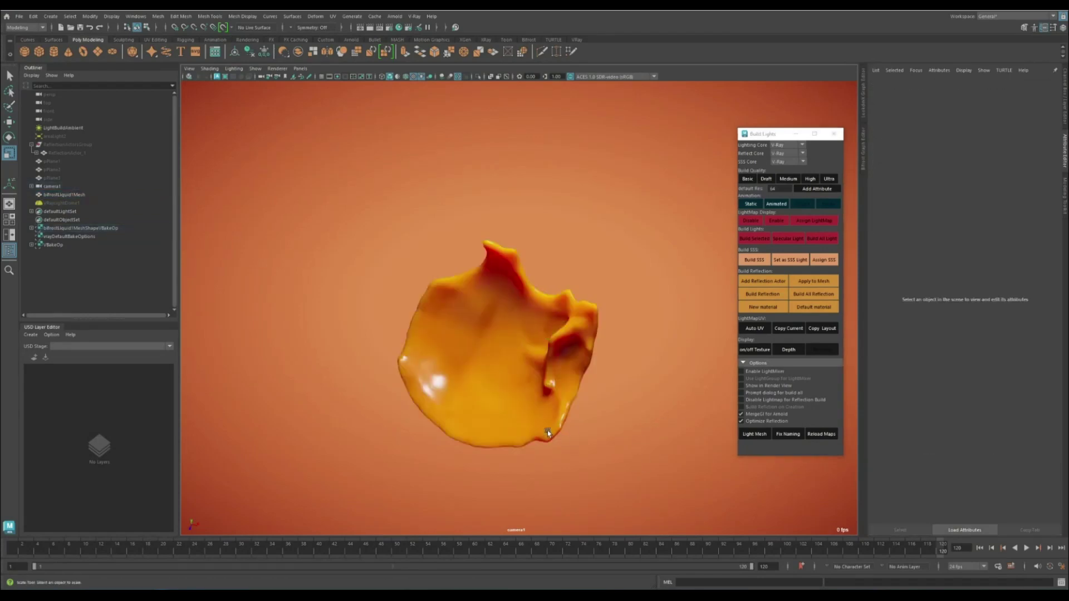
left_click_drag(546, 430, 592, 378, "alt")
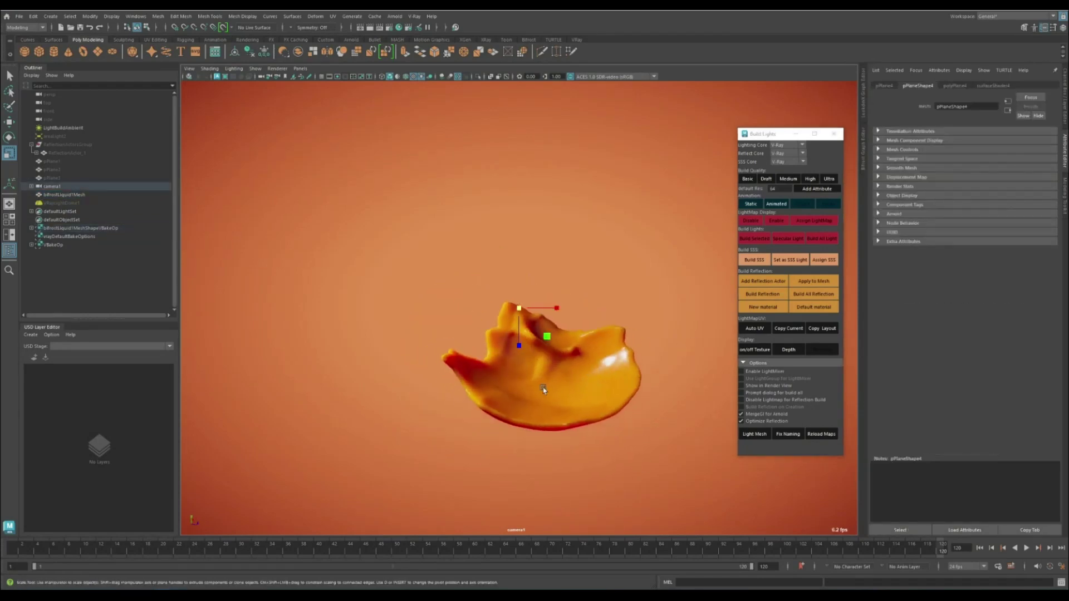
key("q")
left_click(599, 268)
left_click_drag(26, 549, 573, 556)
left_click_drag(523, 415, 426, 408, "alt")
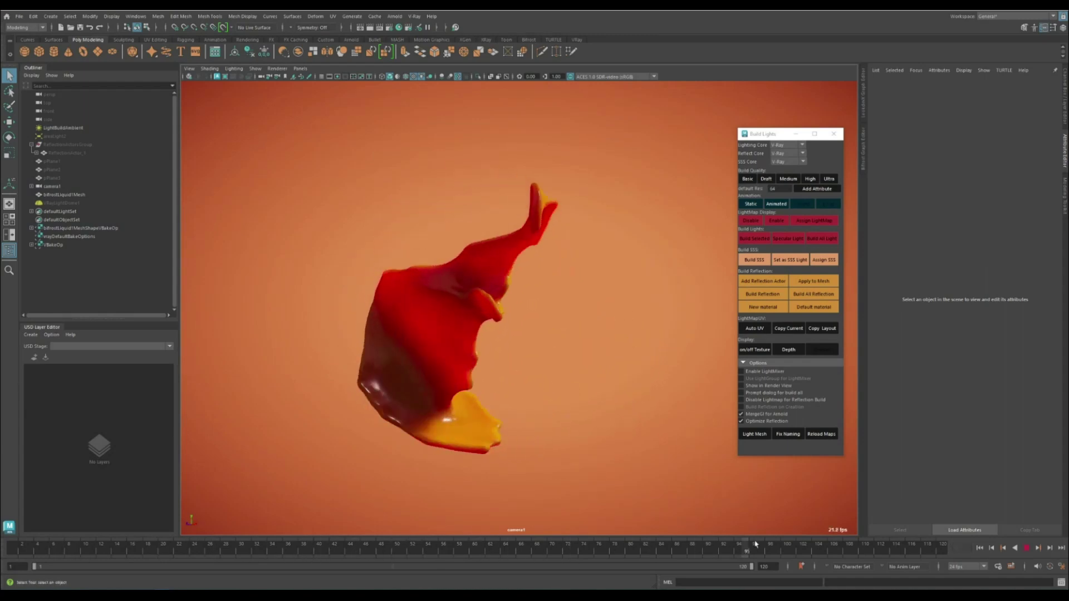
left_click_drag(248, 548, 575, 549)
right_click_drag(478, 486, 494, 490, "alt")
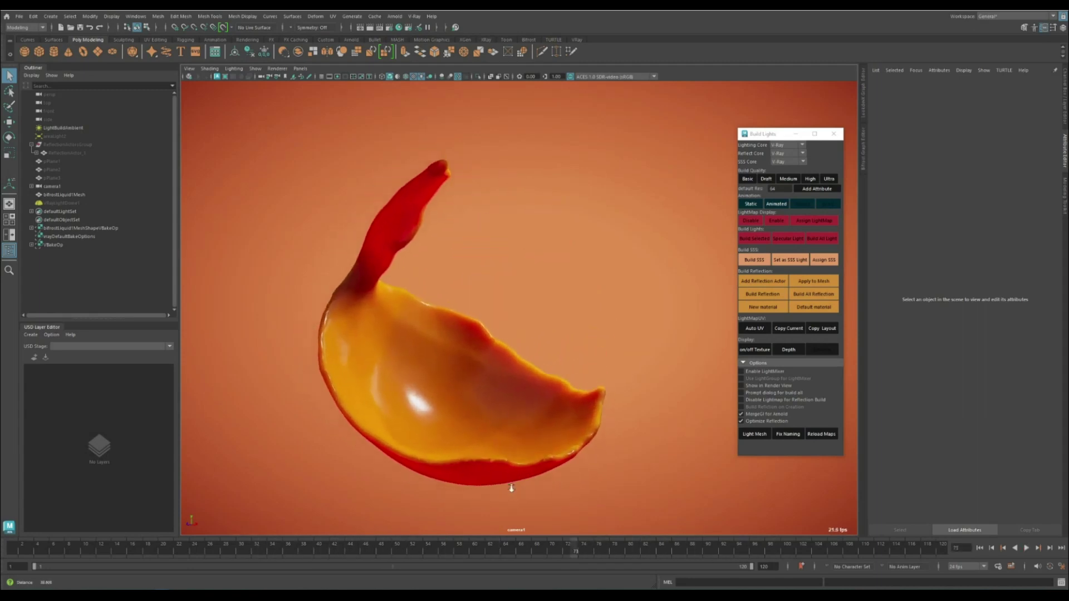
- Add a new layer to the SSS map layered texture of the orange liquid's material with its Blend Mode set to Lighten
left_click(512, 485)
left_click(896, 531)
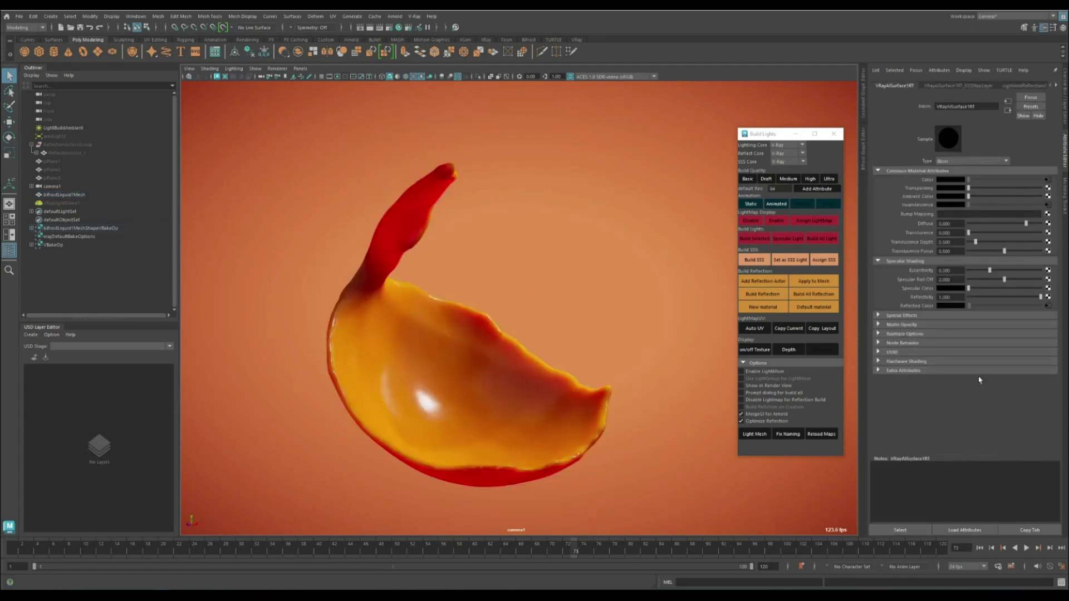
left_click(1049, 212)
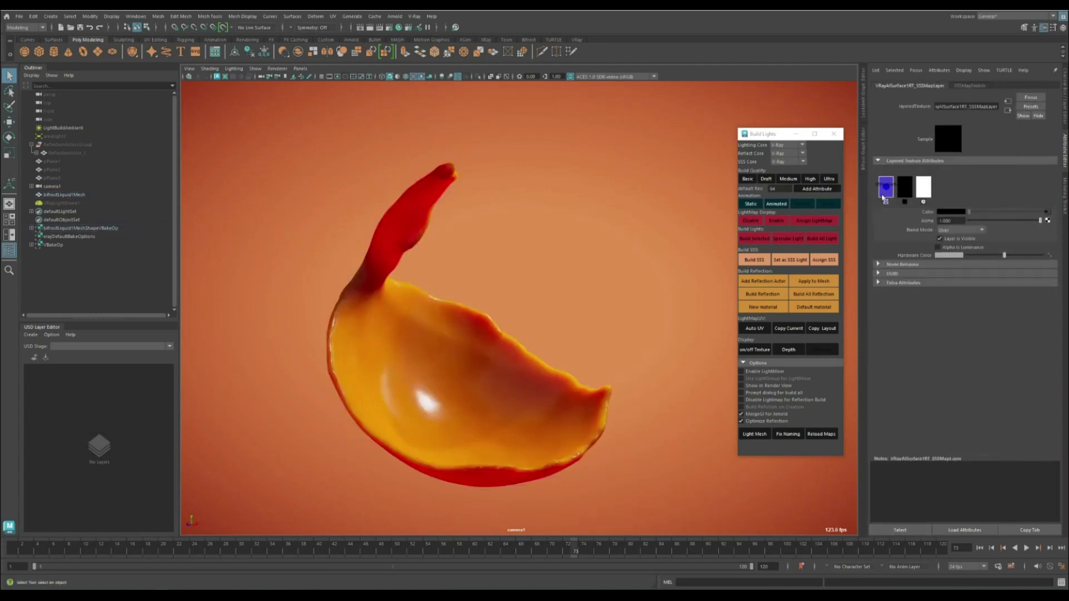
left_click(879, 188)
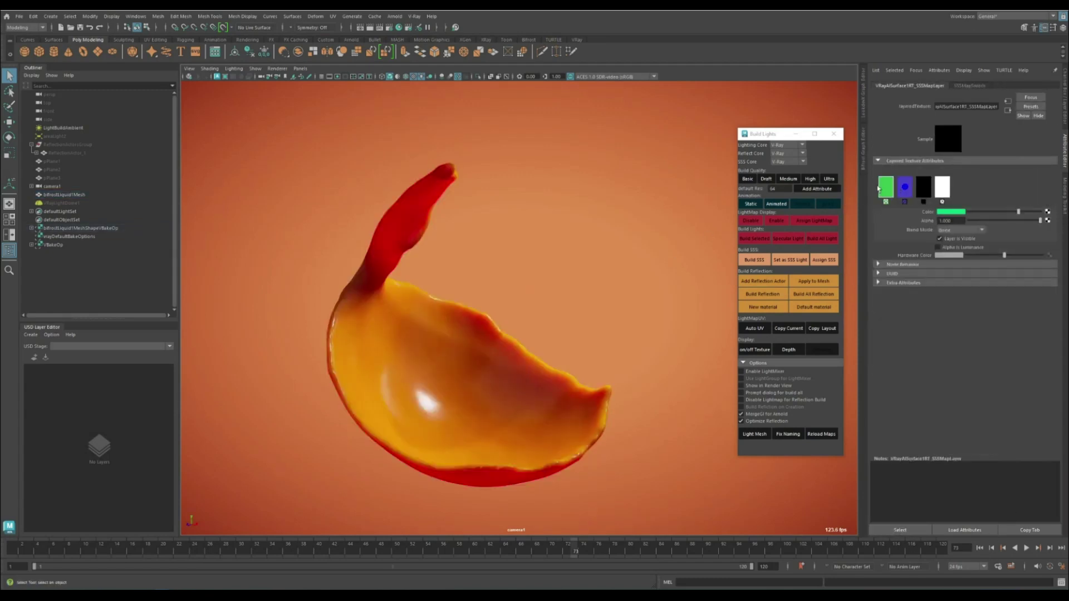
left_click(963, 230)
left_click(958, 288)
- Set the new Lighten layer's Color to a bright yellow
left_click_drag(975, 214, 1047, 213)
left_click(954, 212)
left_click_drag(965, 242, 914, 239)
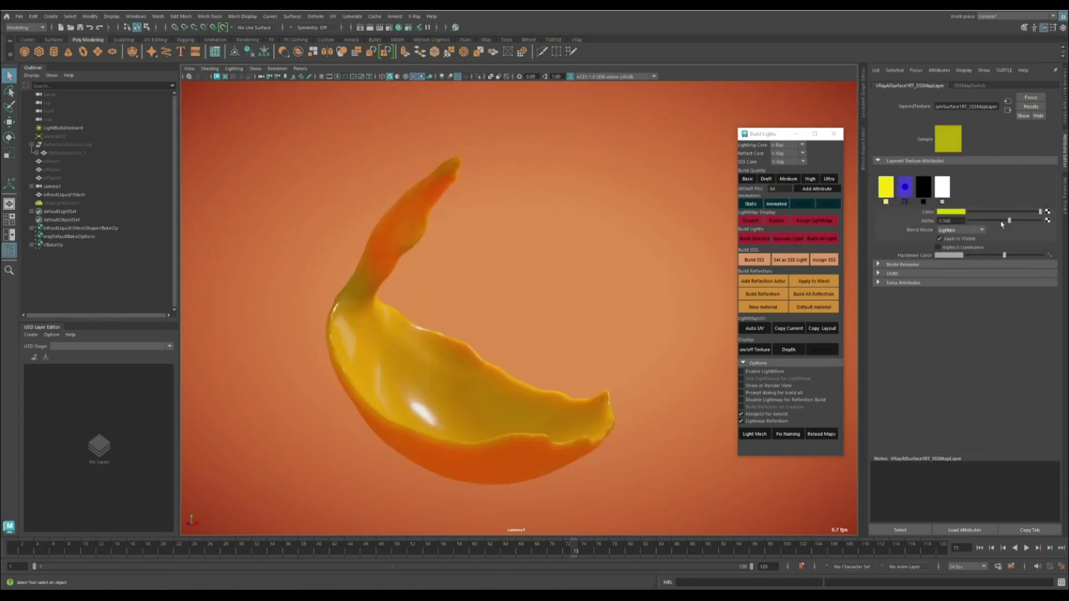
- Vary the yellow layer's Alpha to compare its strength over the baked color and lower it to nearly zero
left_click_drag(1001, 224, 1040, 221)
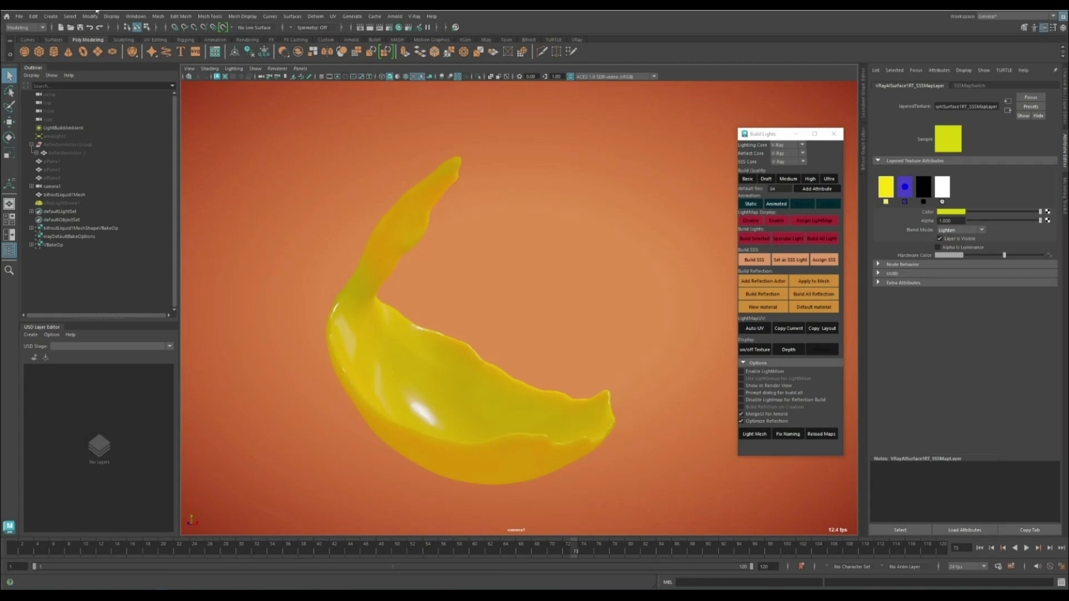
mouse_move(1021, 222)
left_mouse_down()
mouse_move(969, 221)
mouse_move(997, 230)
mouse_move(972, 222)
mouse_move(1040, 221)
left_mouse_up()
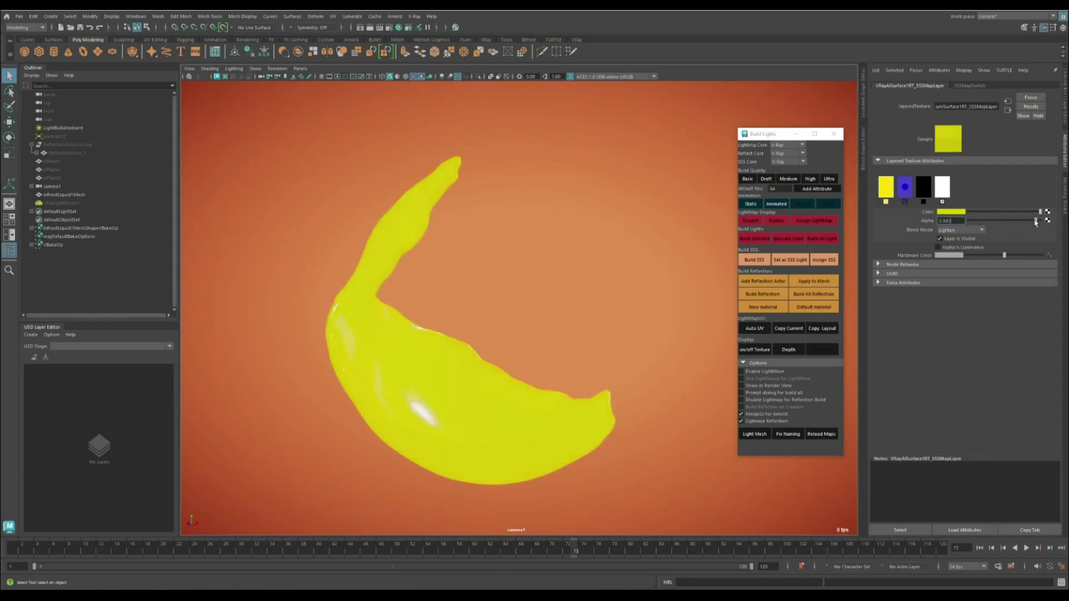
left_click_drag(1040, 222, 969, 220)
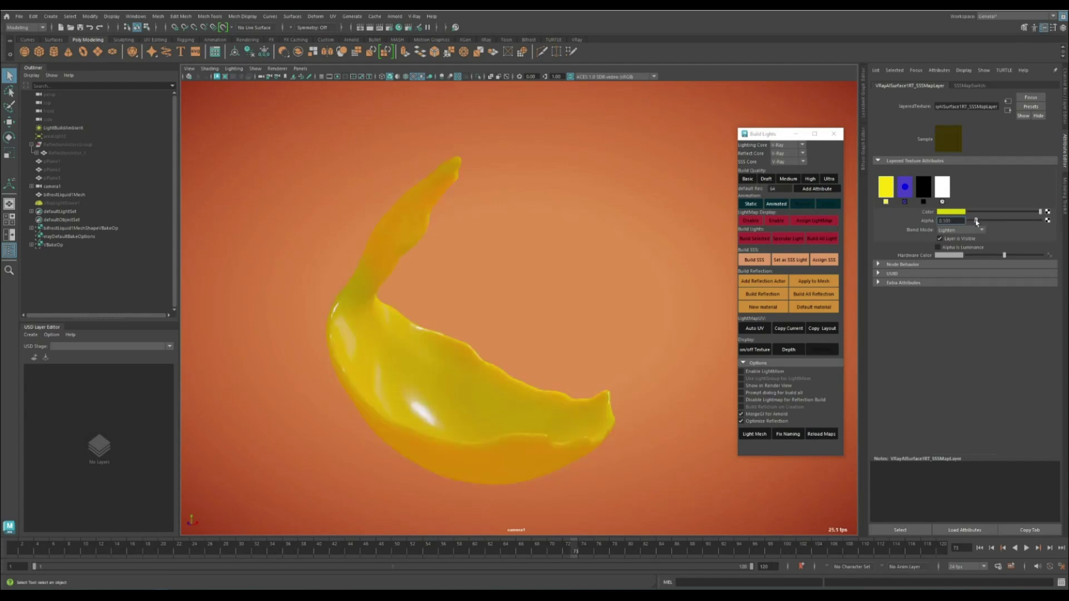
left_click_drag(491, 303, 502, 339, "alt")
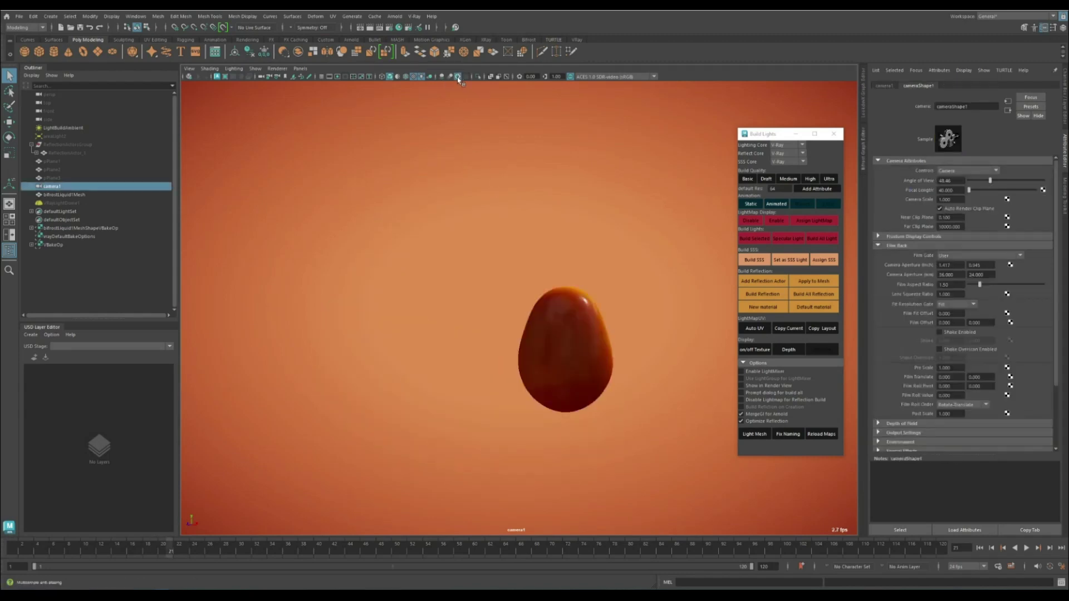
- Set the anti-aliasing Sample Count to 16 in the Hardware Renderer 2.0 settings and close them
middle_click_drag(675, 439, 616, 396, "alt")
scroll(616, 396, "up", 6)
scroll(546, 332, "down", 4)
left_click_drag(484, 303, 516, 300, "alt")
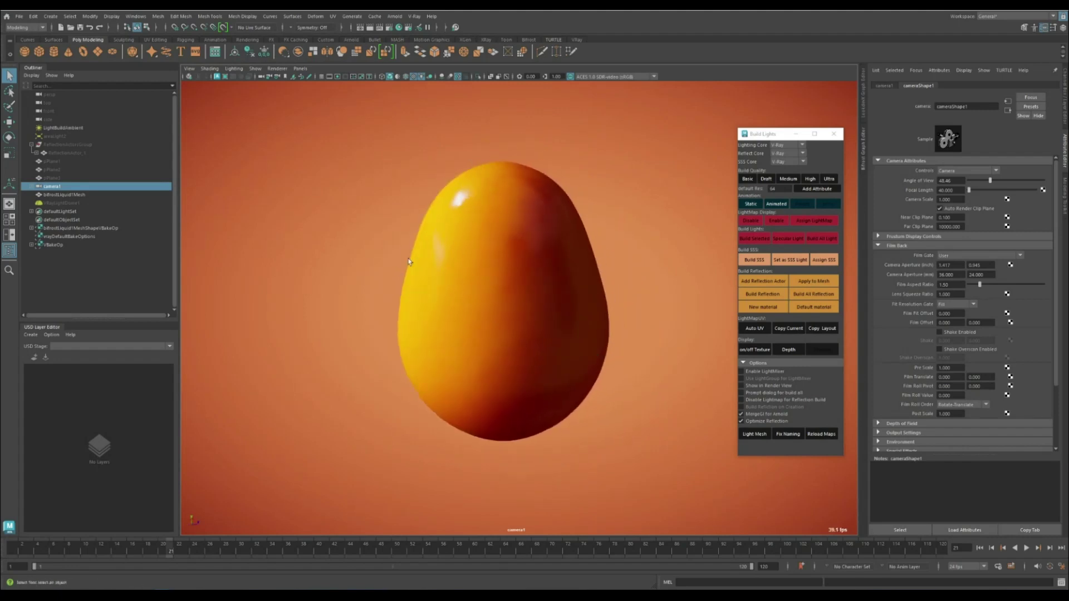
left_click(277, 68)
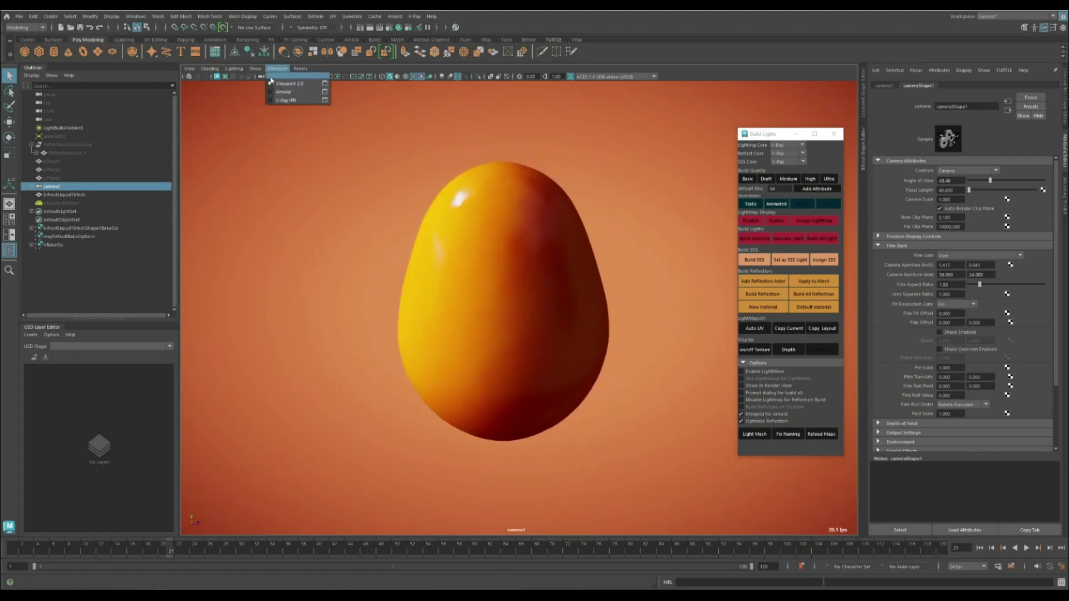
left_click(323, 88)
scroll(223, 290, "down", 3)
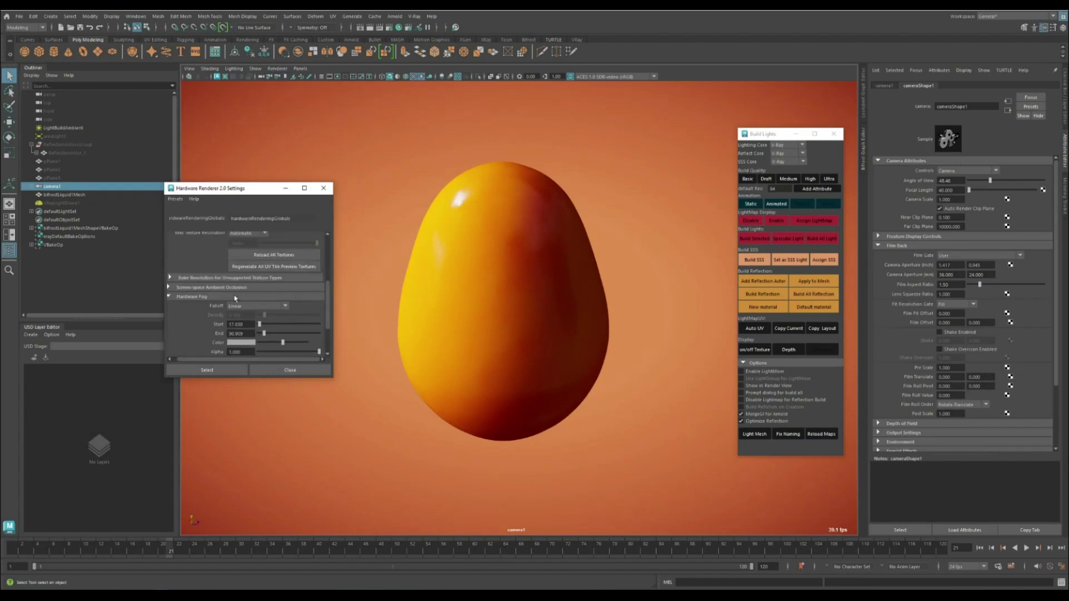
left_click(199, 311)
left_click_drag(228, 378, 228, 434)
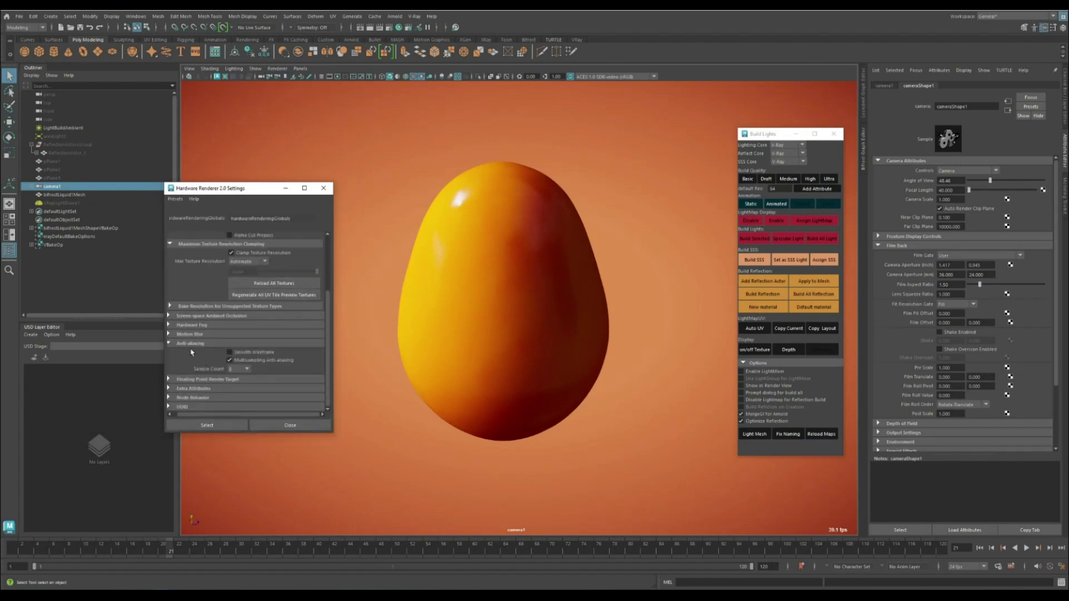
left_click(229, 370)
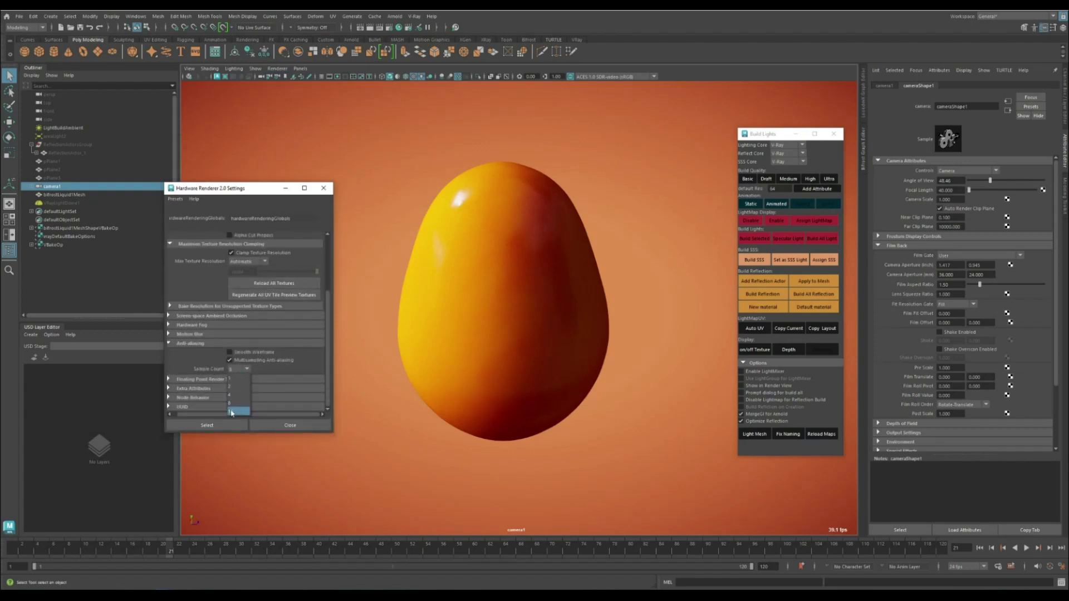
left_click(232, 411)
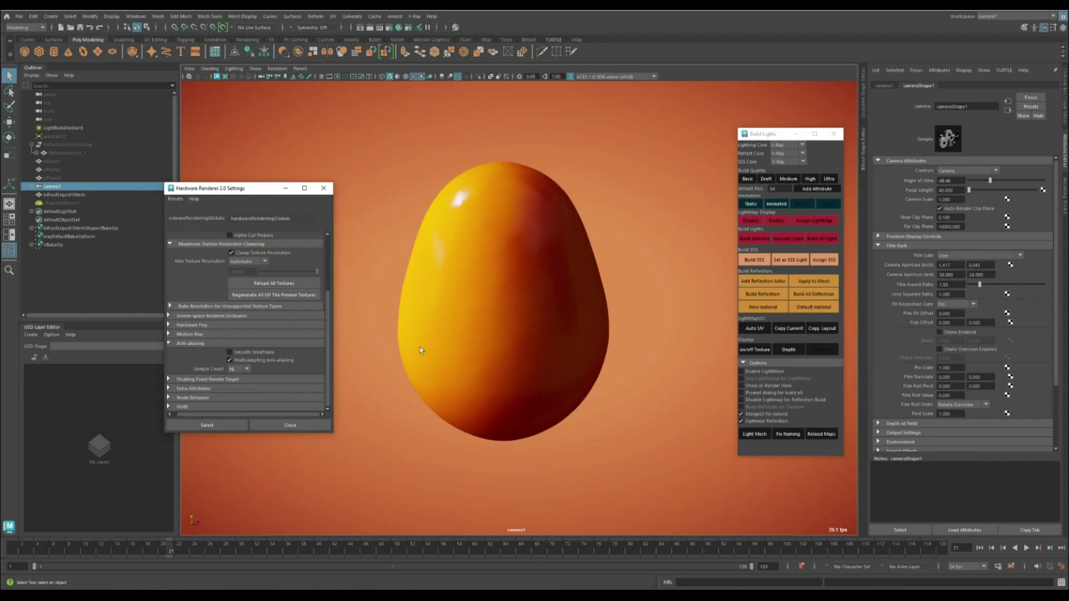
left_click(324, 188)
- Scrub the animation to about frame 83 and frame the splash from above
right_click_drag(657, 272, 405, 244, "alt")
left_click_drag(405, 244, 470, 278, "alt")
middle_click_drag(471, 279, 490, 278, "alt")
left_click_drag(174, 550, 653, 571)
left_click_drag(412, 304, 503, 389, "alt")
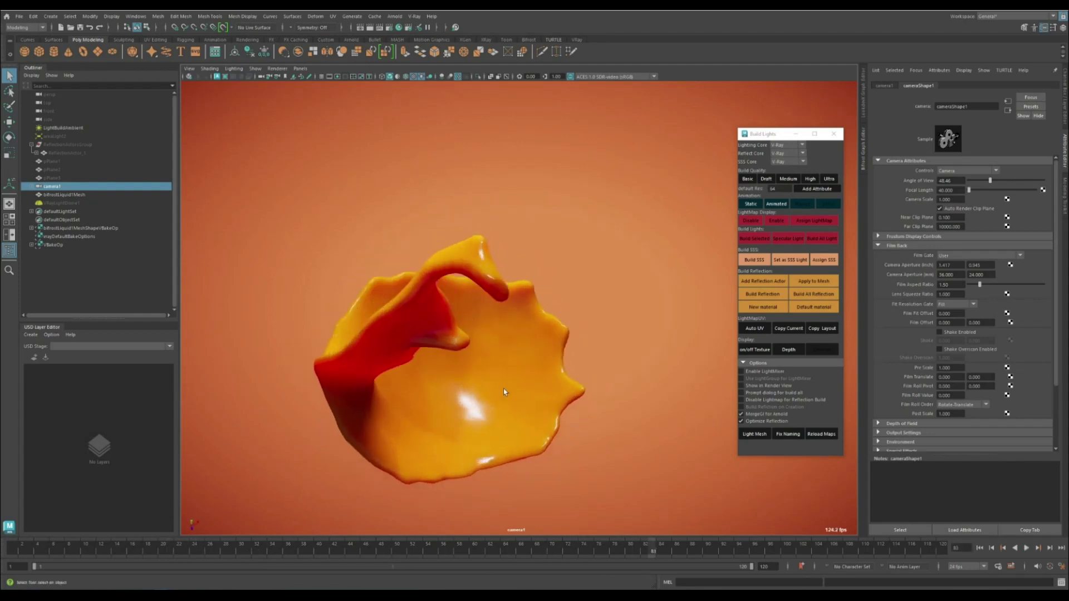
- Enable Depth of Field on the scene's camera and view the blurred splash from another angle
left_click(190, 69)
left_click(200, 84)
scroll(947, 334, "down", 3)
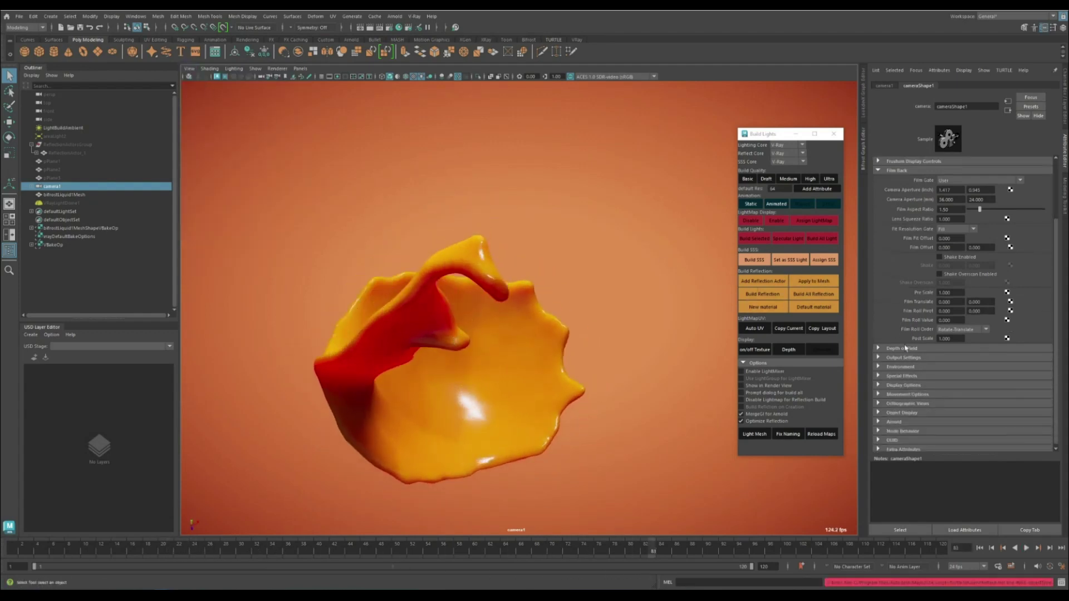
left_click(910, 347)
left_click(940, 354)
left_click_drag(401, 290, 699, 342, "alt")
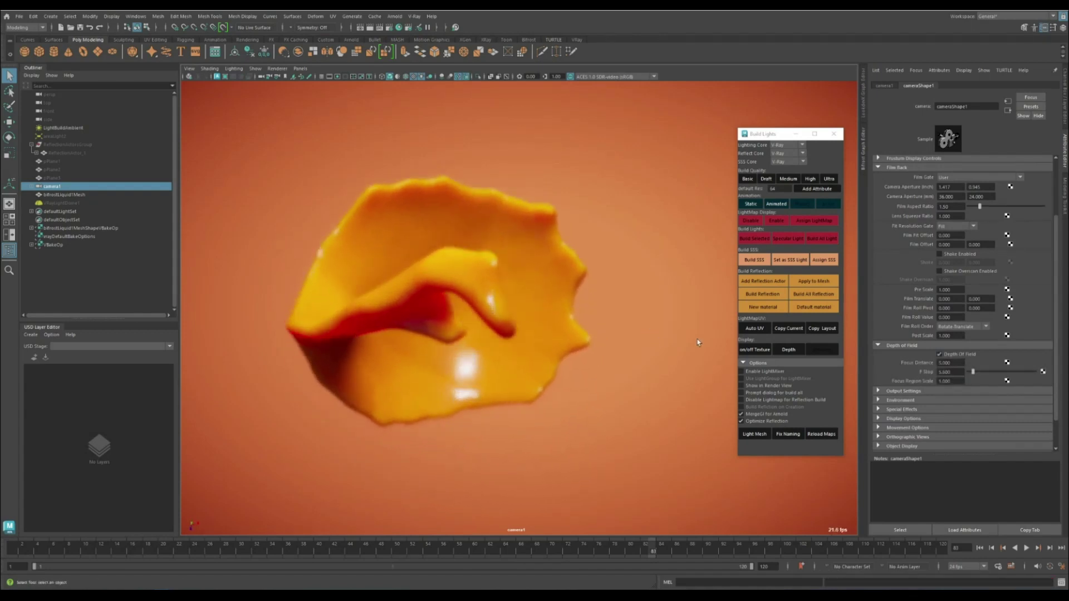
- Set the camera's Focus Distance to 20
left_click(961, 364)
type("20")
key("Return")
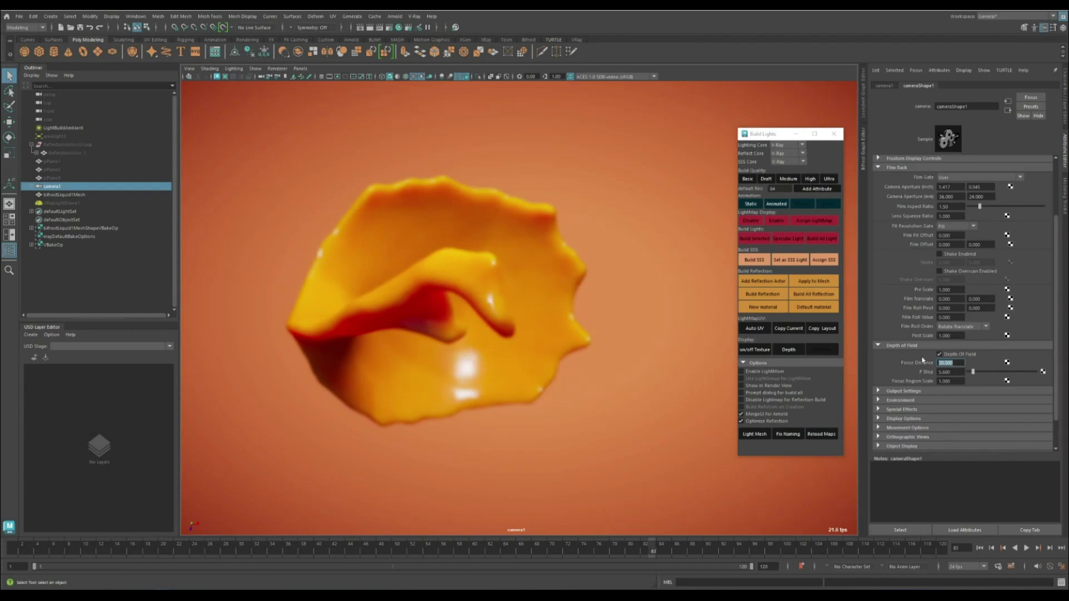
- Try camera Focus Distances of 50, 15 and 30, fine-tune the value, and check the blur at about frame 89
type("50")
key("Return")
type("15")
key("Return")
type("30")
key("Return")
left_click_drag(955, 365, 971, 364, "ctrl")
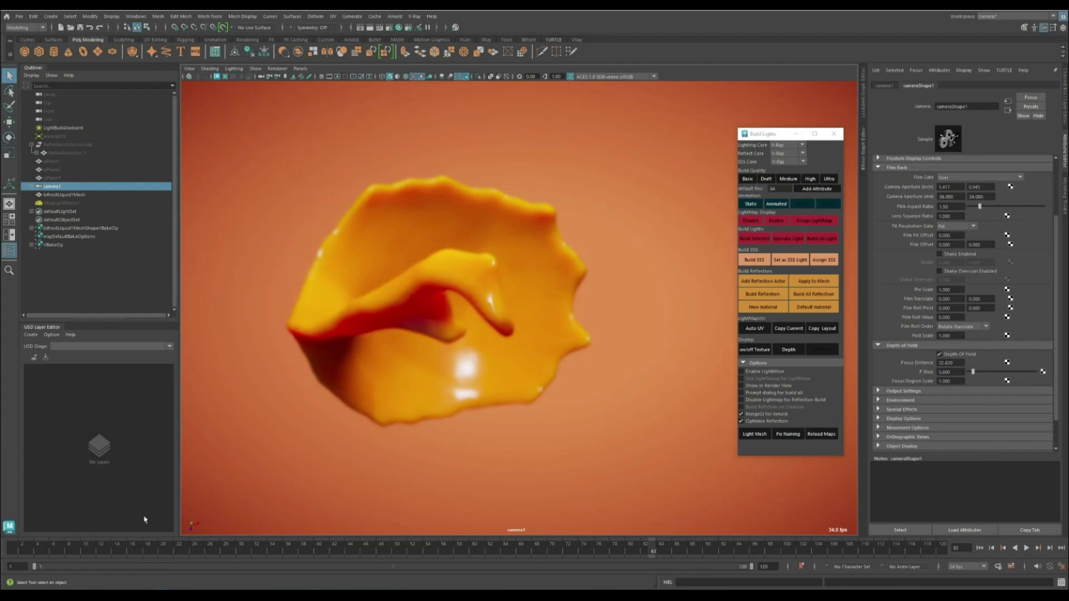
left_click_drag(29, 550, 701, 547)
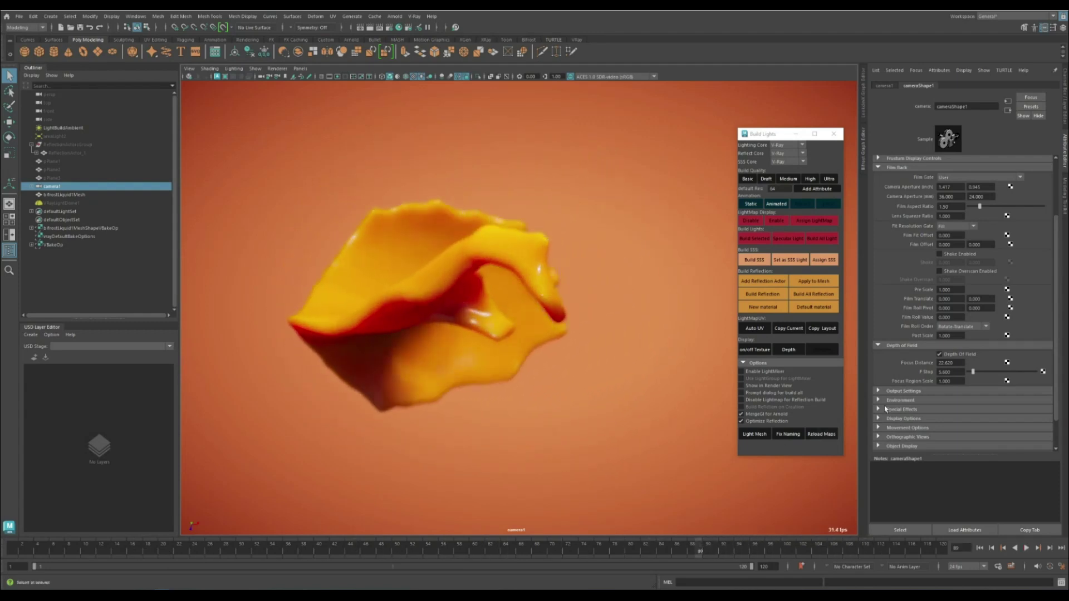
- Turn off the camera's Depth of Field and show the splash with the Build Lights depth display
scroll(971, 381, "up", 2)
left_click(958, 384)
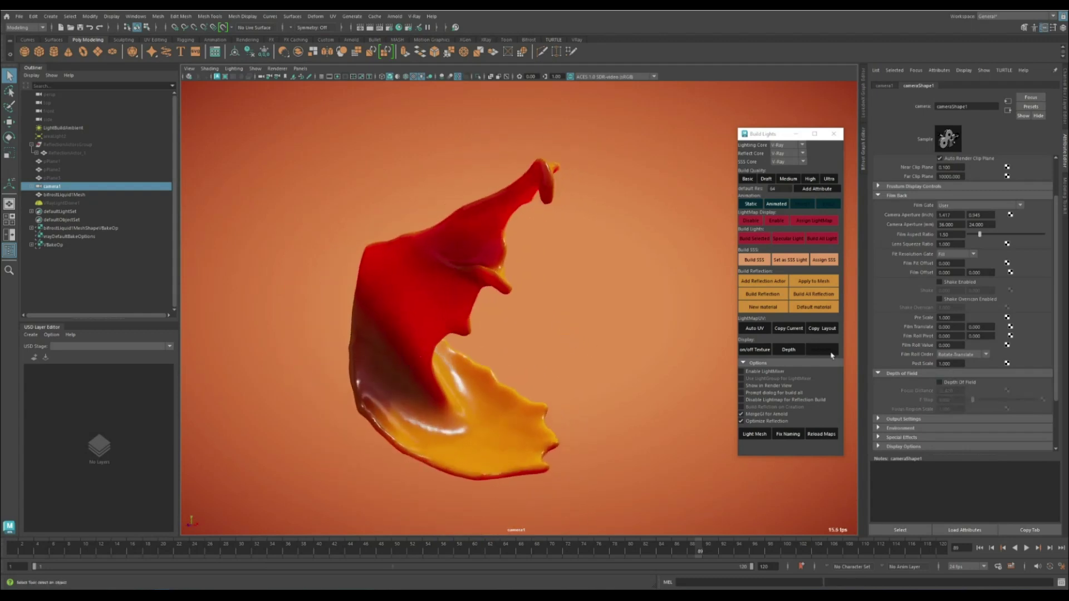
left_click(787, 350)
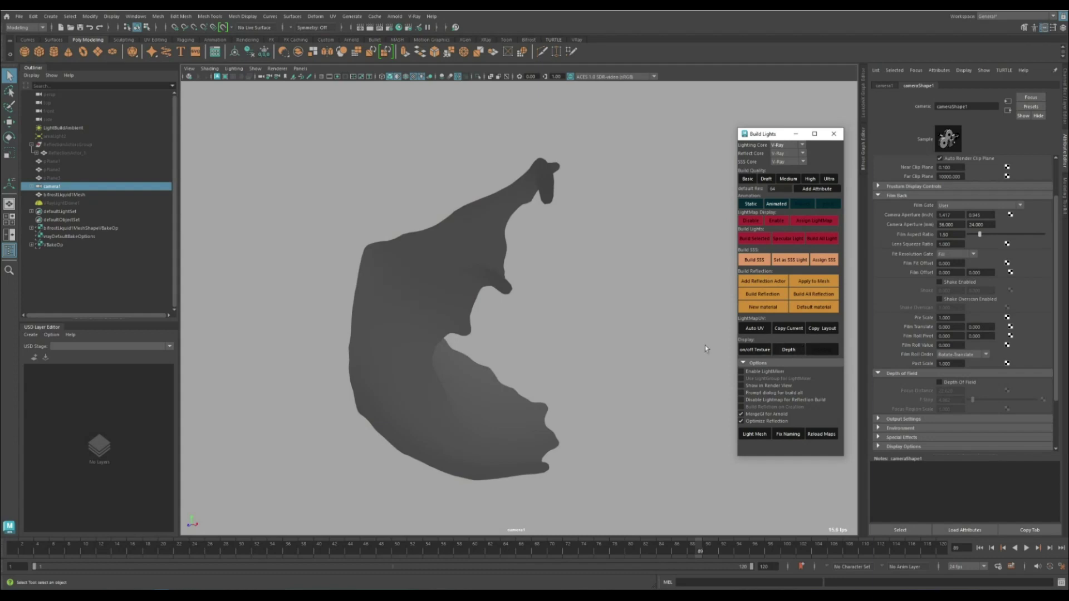
left_click_drag(705, 345, 593, 395, "alt")
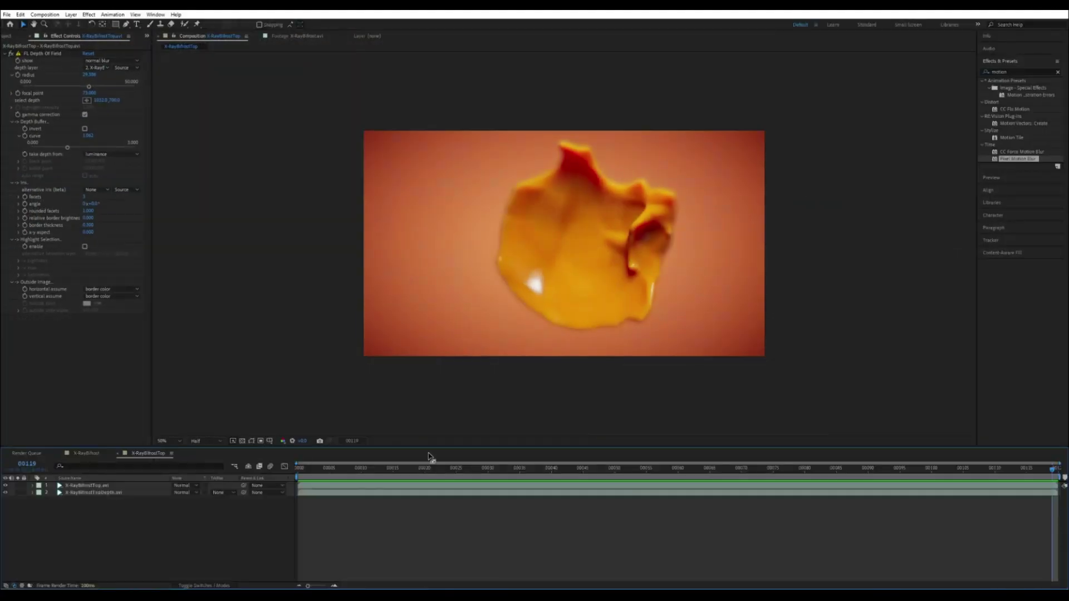
- Switch to After Effects, compare the X-RayBifrostTop composition's colour layer with its depth layer, and open the X-RayBifrost composition
left_click_drag(394, 470, 874, 486)
left_click(5, 486)
left_click(5, 485)
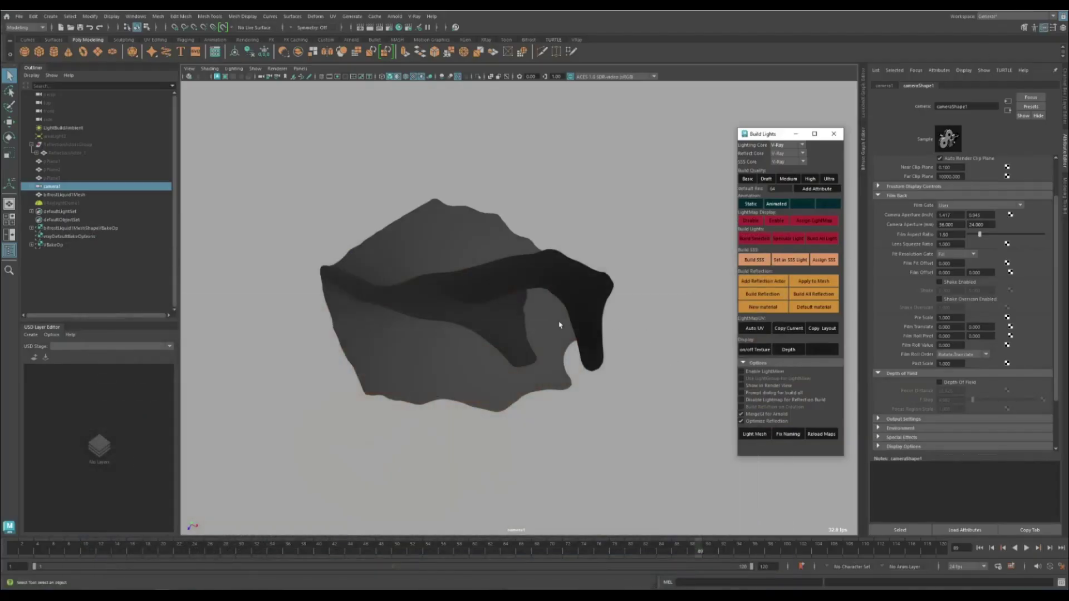
left_click_drag(560, 324, 483, 354, "alt")
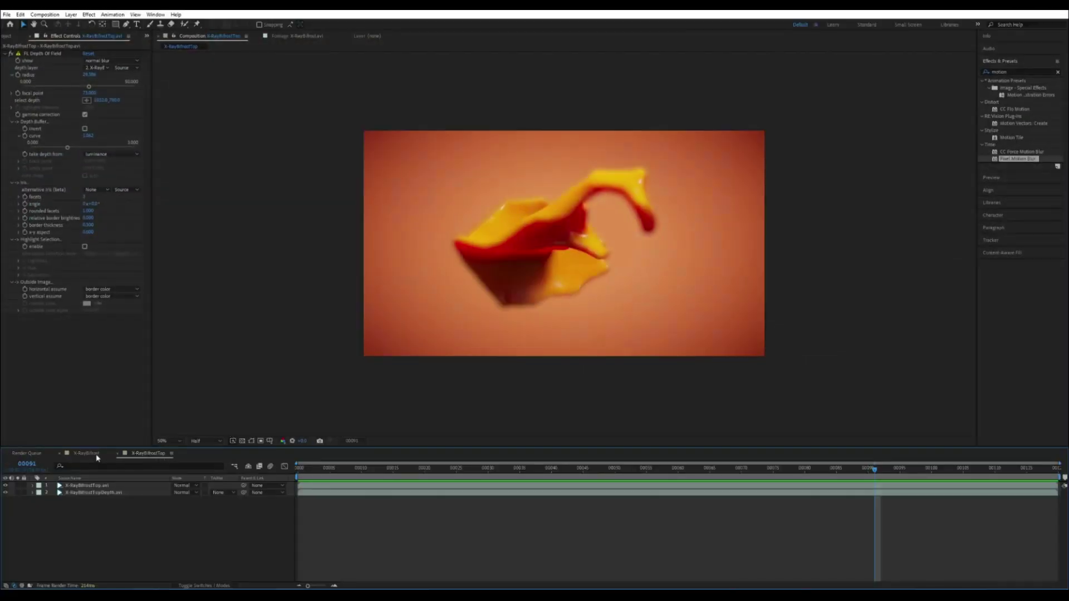
left_click(95, 454)
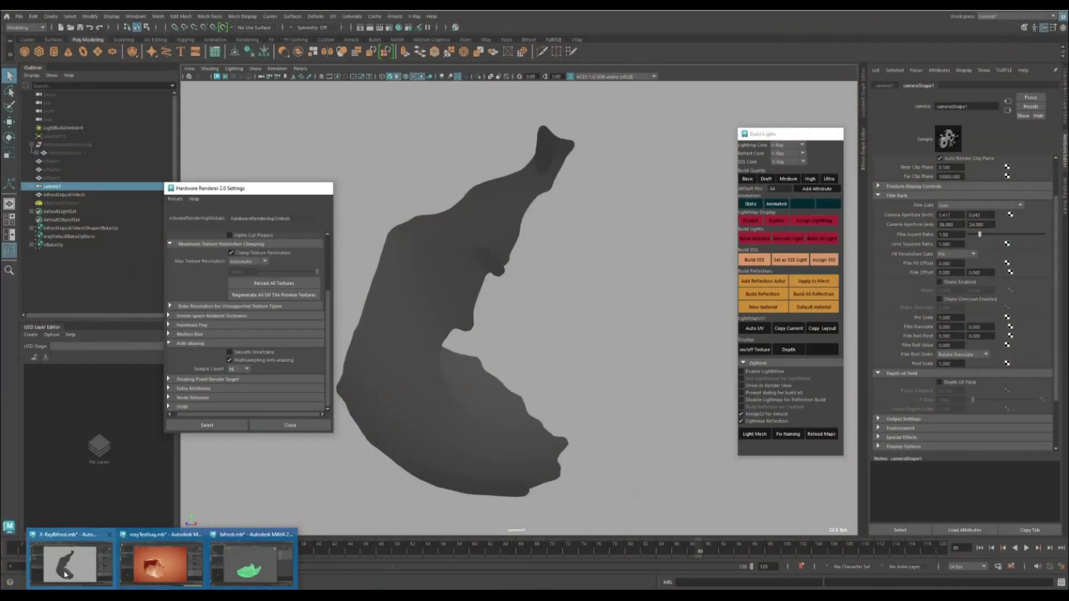
- Switch back to Maya and inspect the wireframe of the liquid splash mesh in the depth view
left_click(65, 556)
left_click(450, 201)
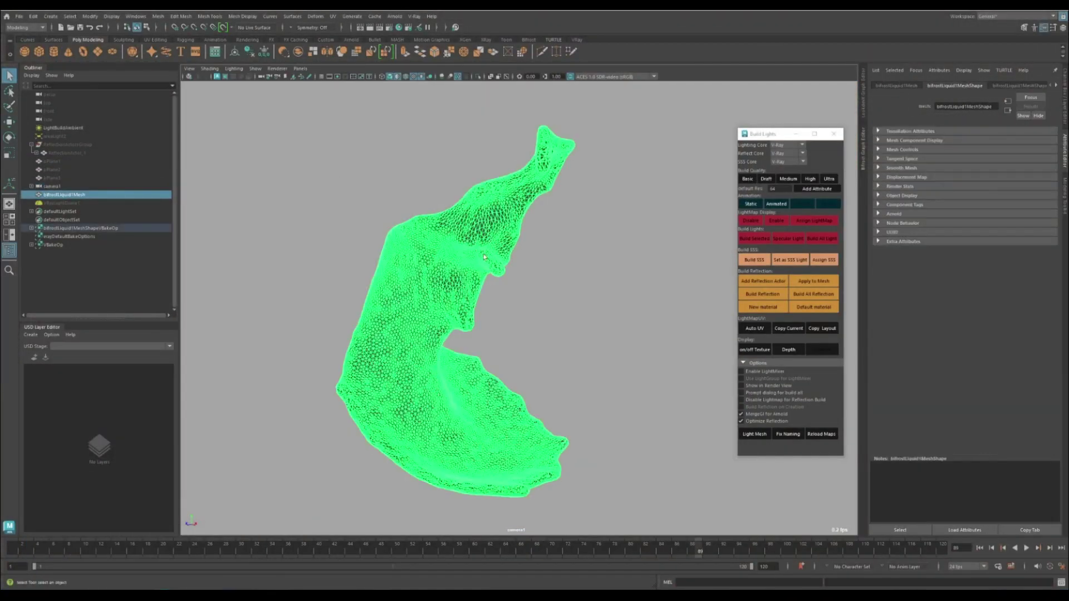
left_click(464, 184)
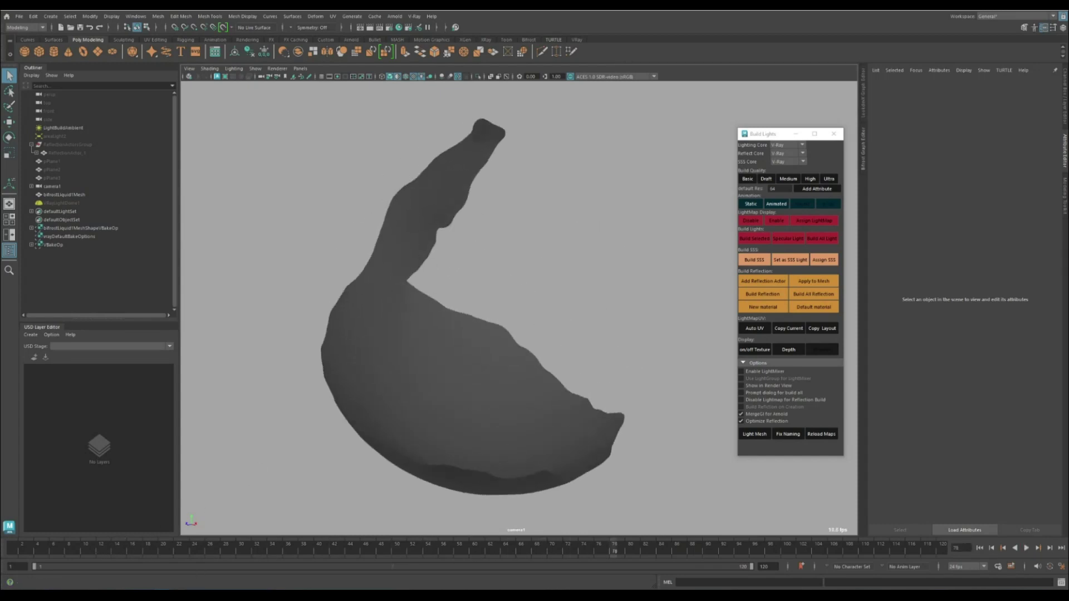
left_click(420, 337)
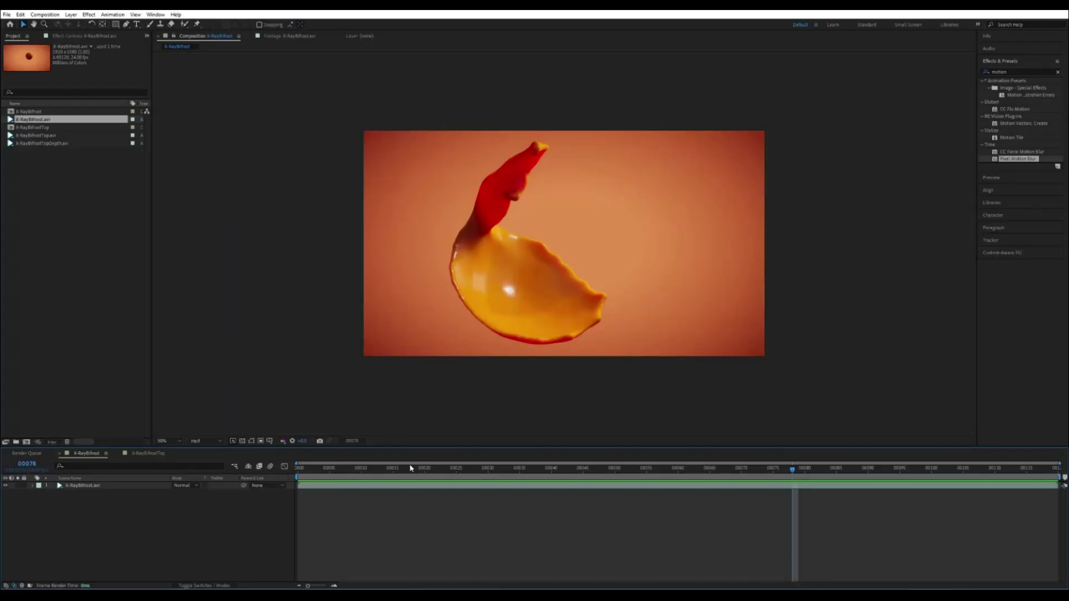
- Switch to After Effects and try Pixel Motion Blur on the X-RayBifrost.avi layer, scrubbing through the splash
left_click_drag(410, 468, 907, 467)
left_click_drag(1010, 162, 650, 299)
left_click(343, 470)
left_click_drag(349, 472, 897, 477)
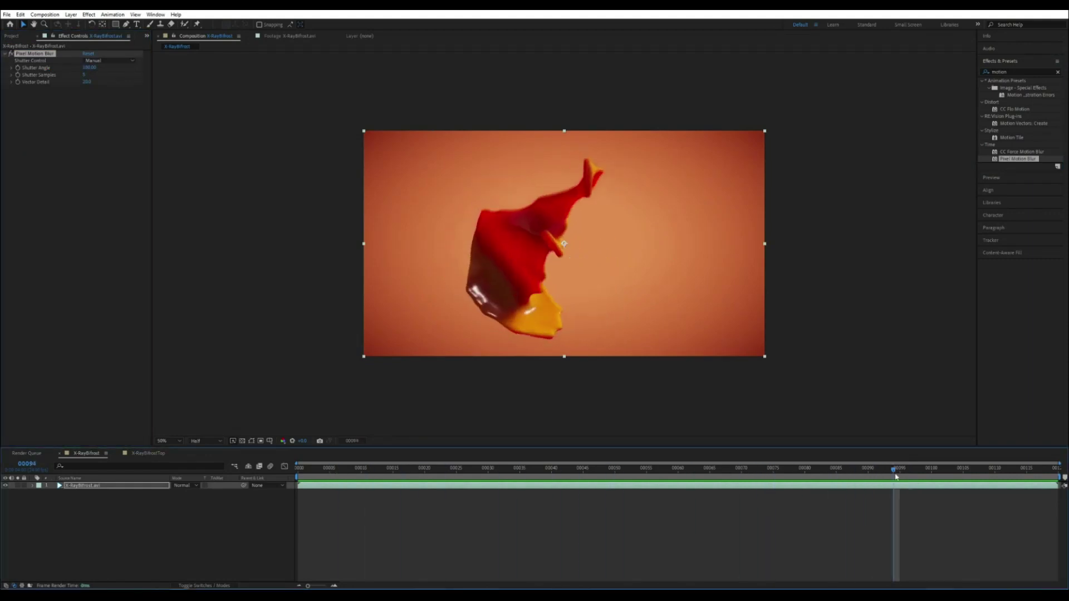
- Replace the layer's Pixel Motion Blur with the RE:Vision RSMB effect and scrub through the splash to check it
left_click(56, 488)
left_click(43, 54)
key("Delete")
left_click(88, 14)
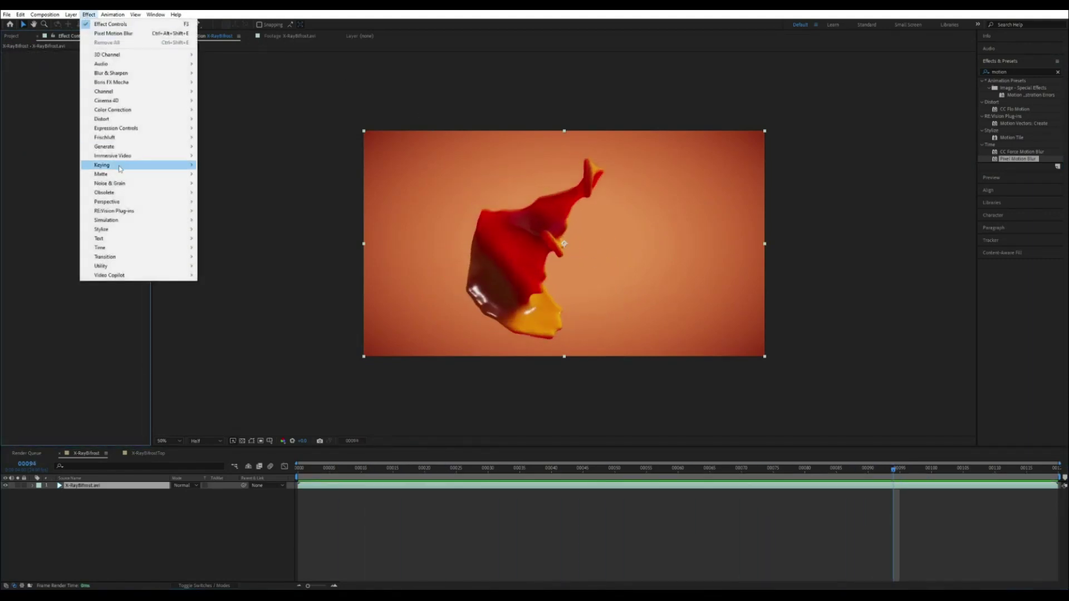
mouse_move(128, 213)
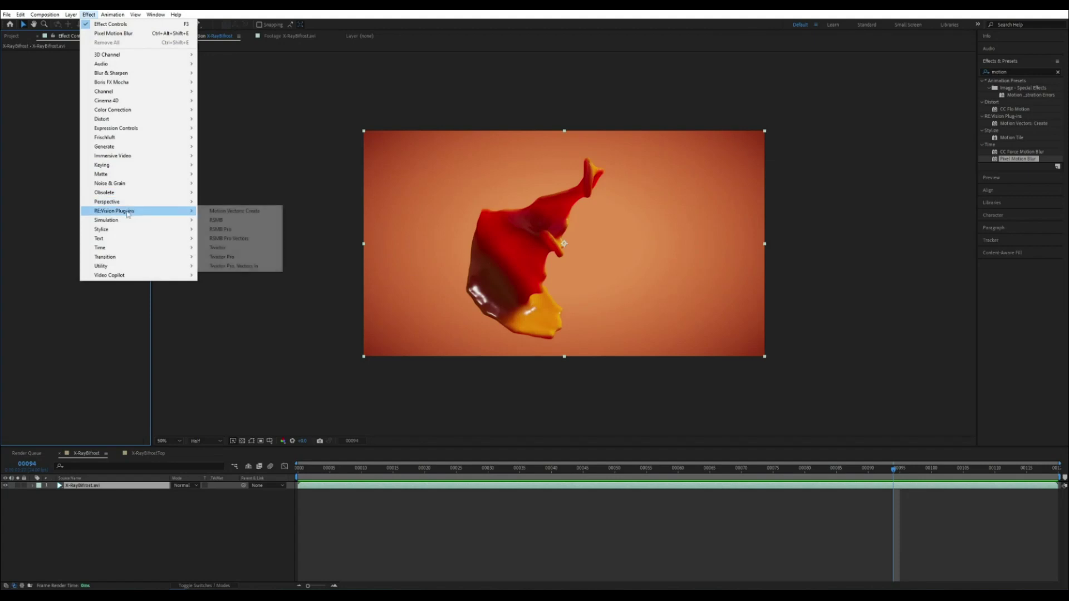
left_click(225, 221)
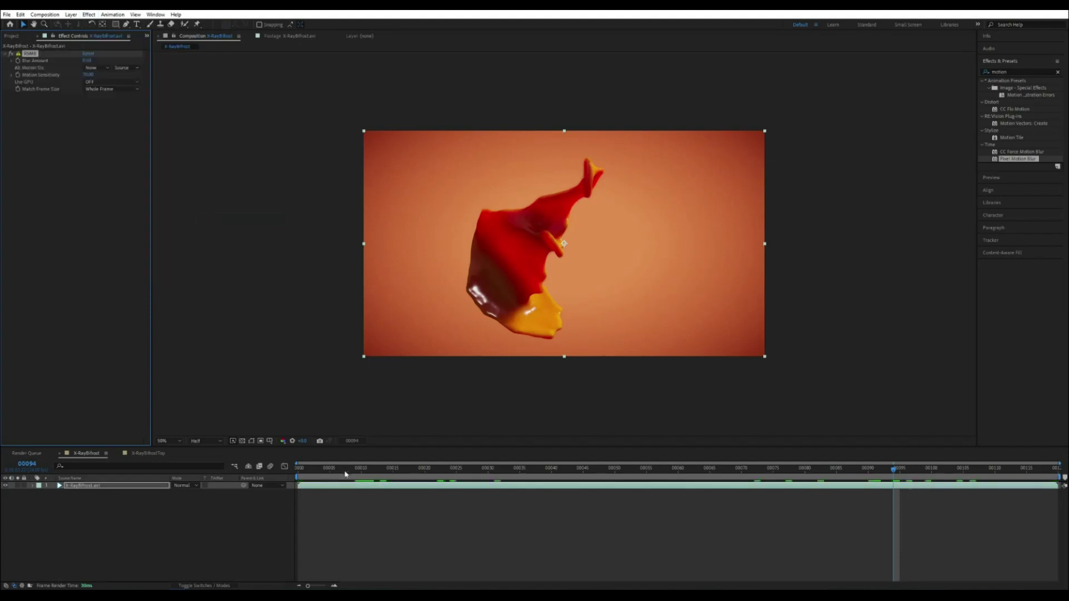
left_click_drag(345, 474, 933, 473)
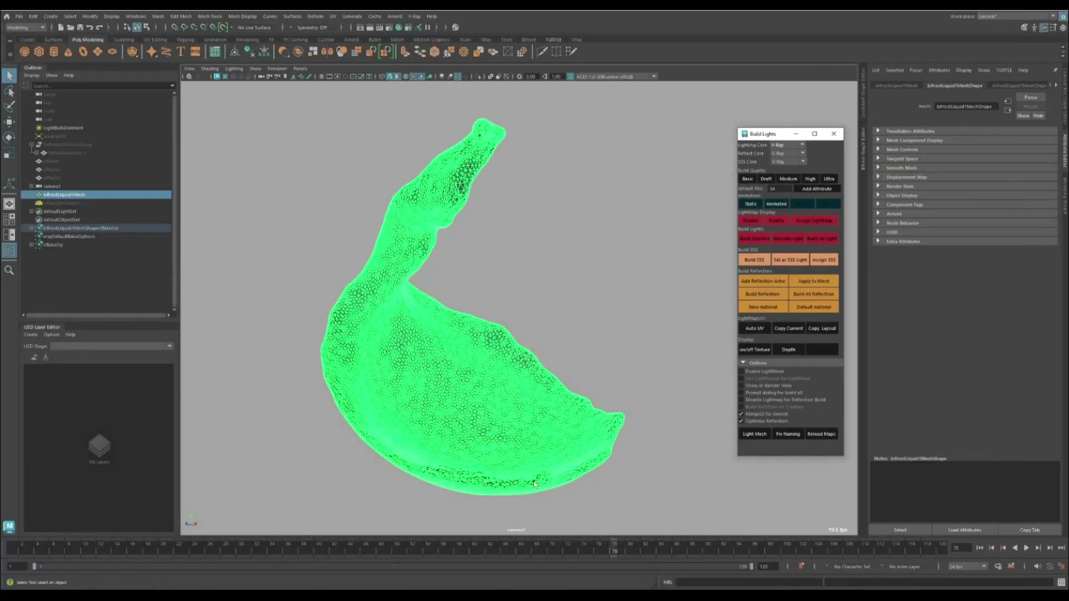
- Switch back to Maya, clear the mesh selection, and examine the splash's depth shading from several angles
left_click(592, 297)
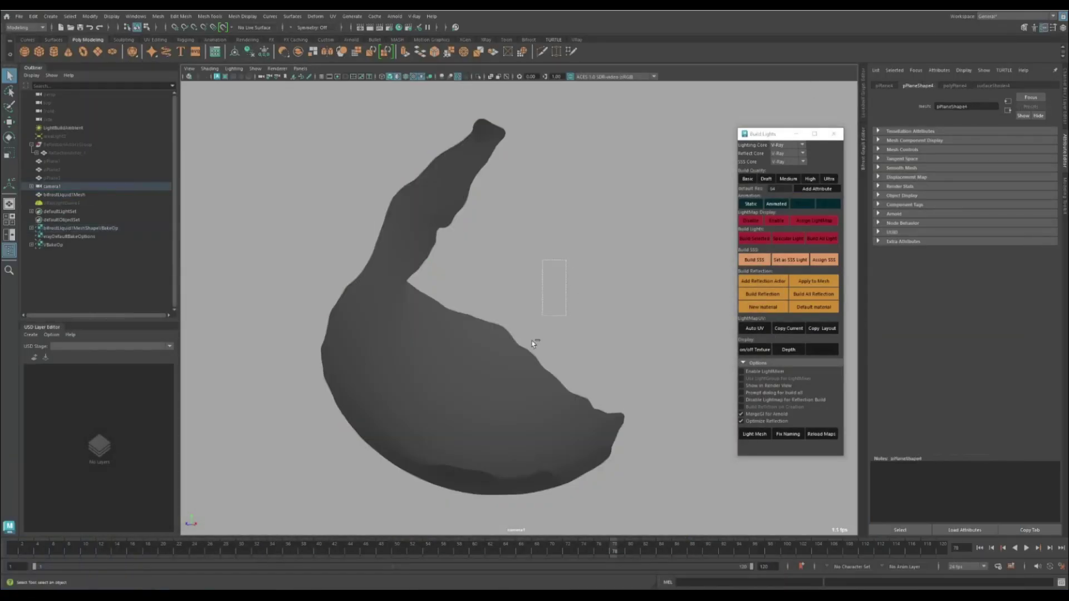
left_click_drag(533, 341, 529, 348)
left_click_drag(556, 186, 476, 154, "alt")
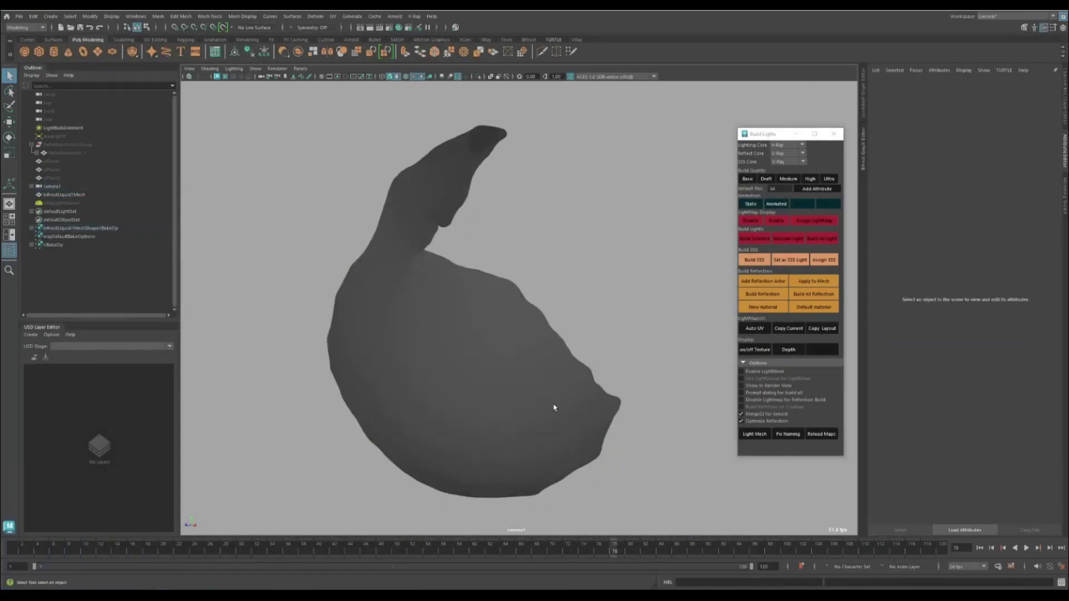
left_click_drag(554, 409, 451, 200, "alt")
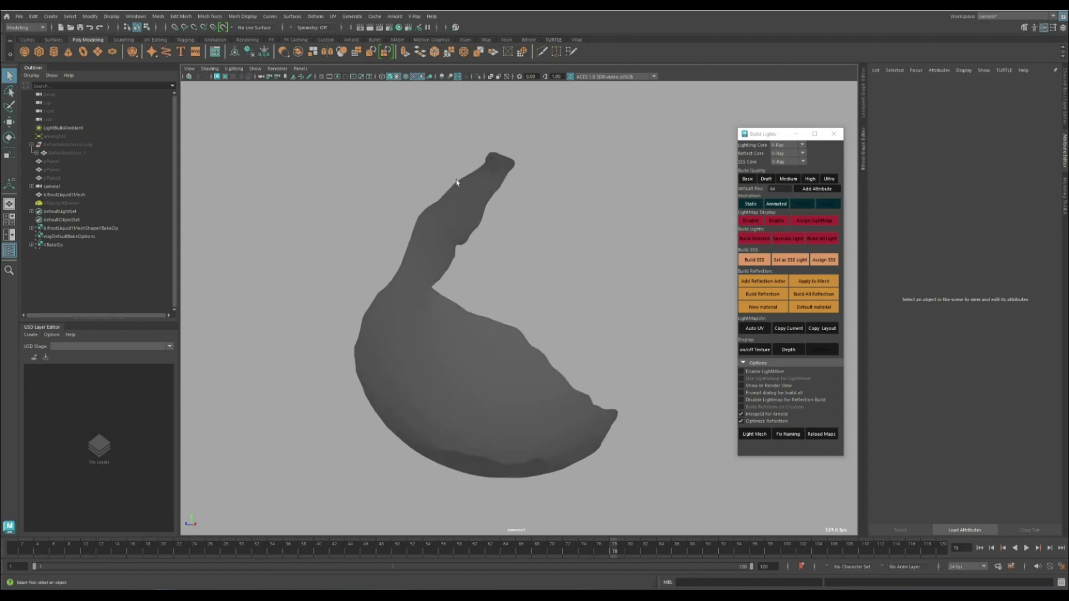
left_click_drag(456, 360, 467, 368, "alt")
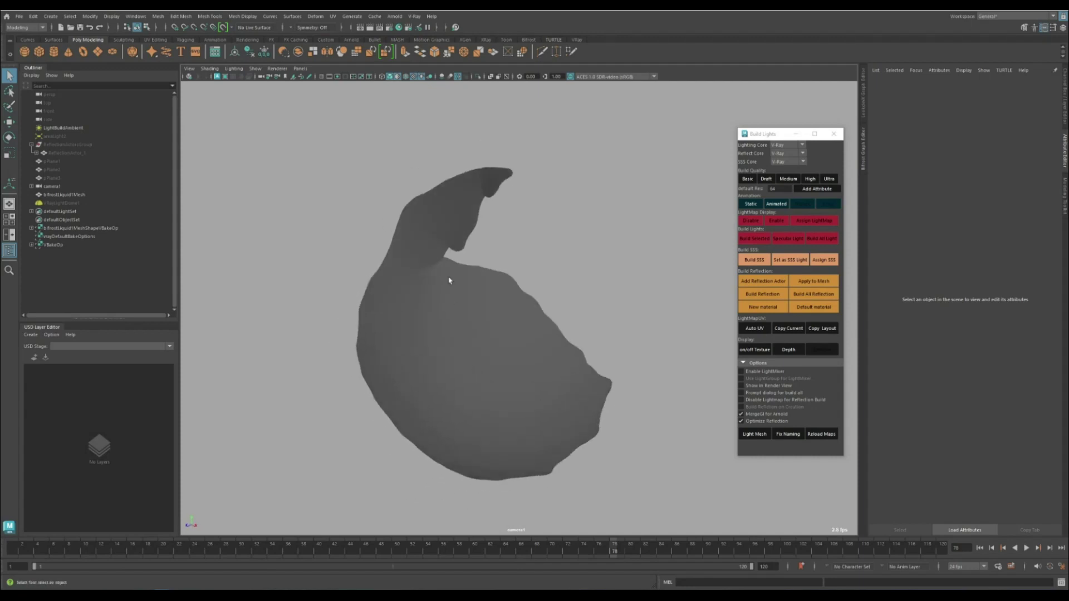
left_click_drag(459, 231, 451, 321, "alt")
right_click_drag(450, 321, 454, 328, "alt")
- Adjust the Hardware Fog distance range in the Viewport 2.0 settings to strengthen the depth contrast on the splash
left_click(277, 69)
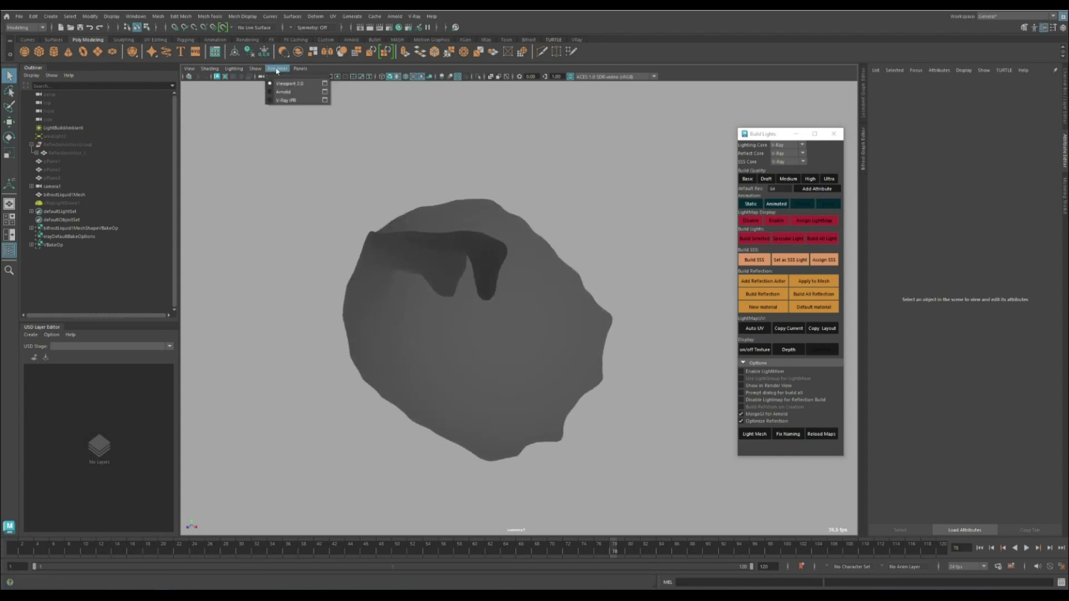
left_click(325, 83)
scroll(212, 350, "up", 3)
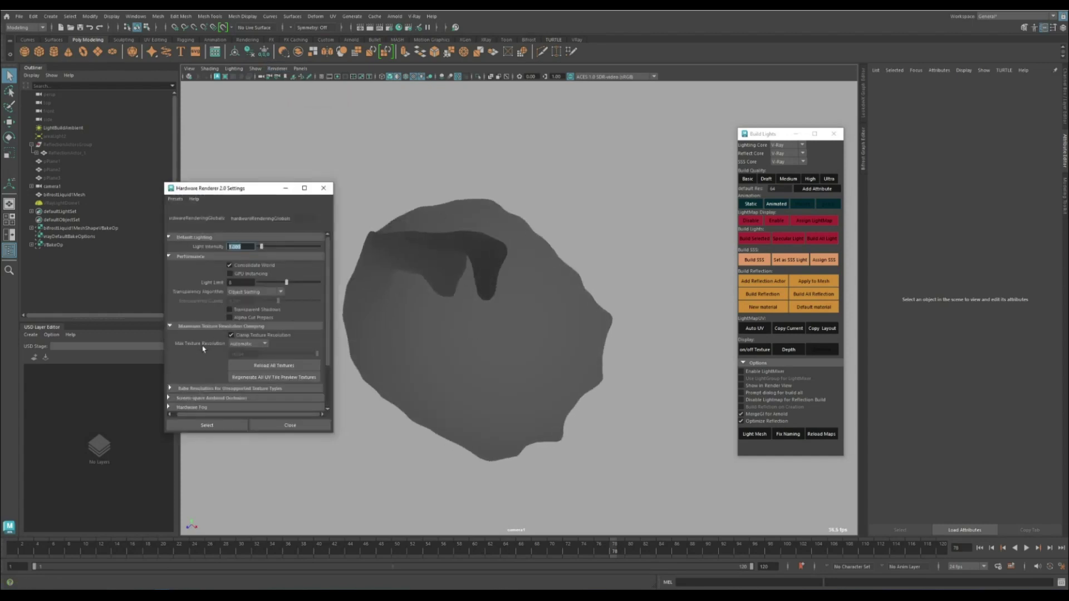
scroll(200, 338, "down", 2)
left_click(200, 353)
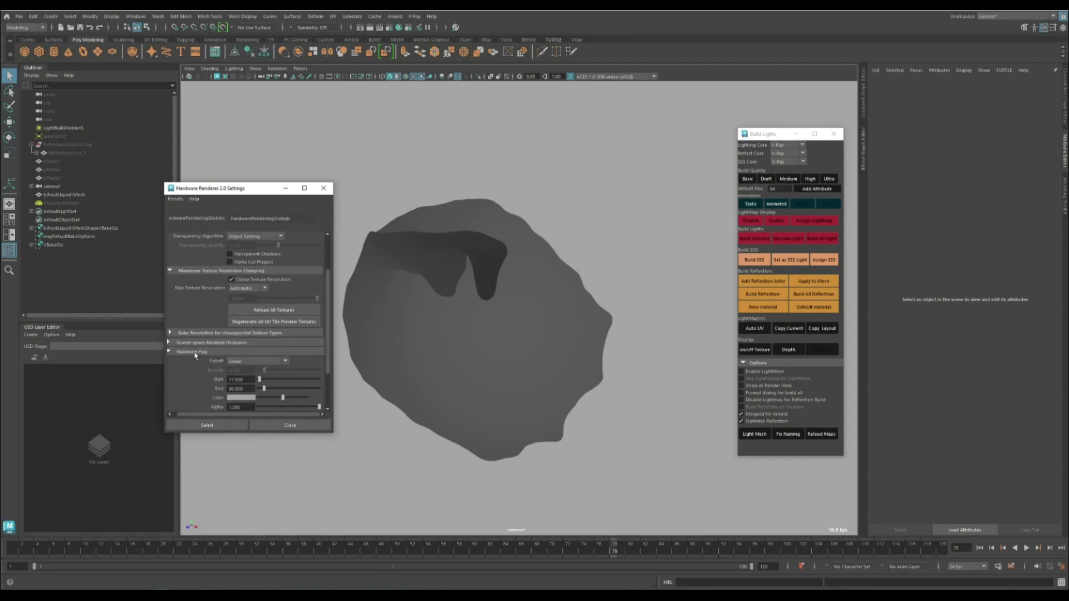
mouse_move(265, 392)
left_mouse_down()
mouse_move(286, 389)
mouse_move(261, 390)
mouse_move(260, 380)
left_mouse_up()
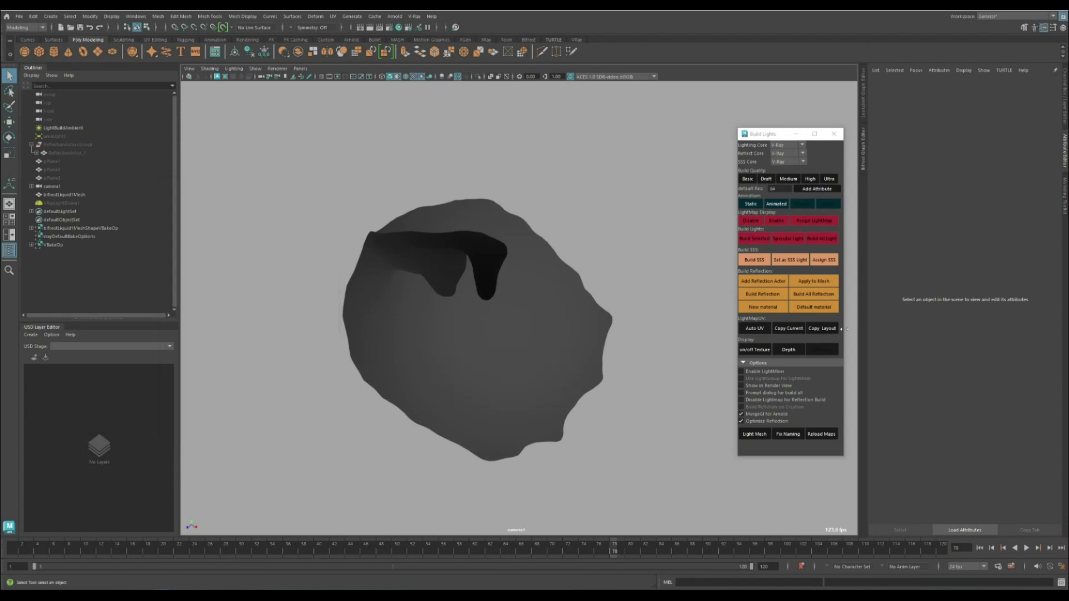
- Turn off the depth display and view the shaded splash from the side
left_click(788, 348)
mouse_move(423, 356)
left_mouse_down("alt")
mouse_move(444, 314)
mouse_move(467, 325)
left_mouse_up("alt")
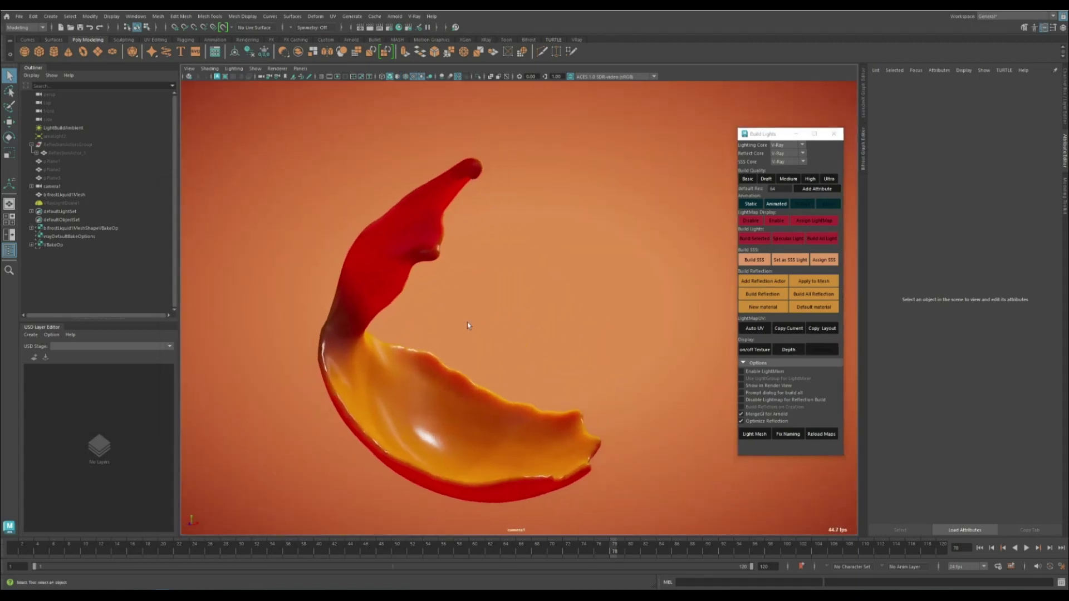